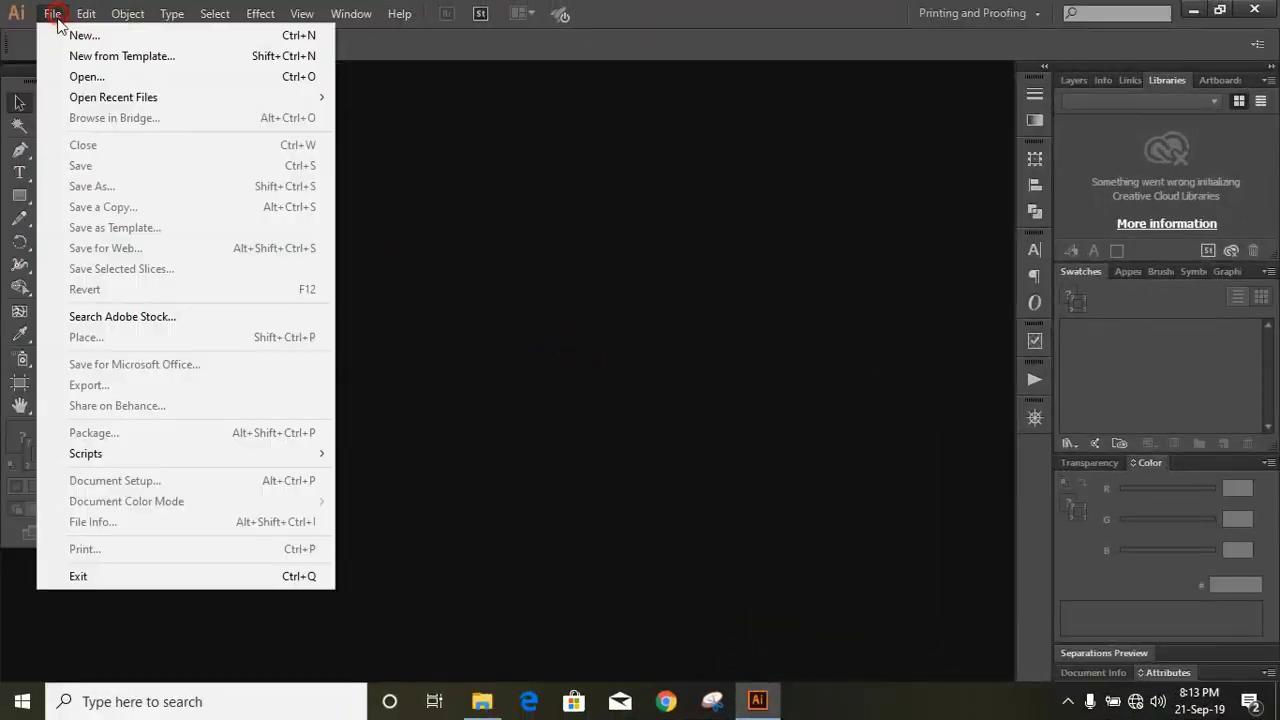
- Start a new RGB document with one artboard 367 pt wide by 1360 pt tall
{"action": "left_click", "coordinate": [67, 38]}
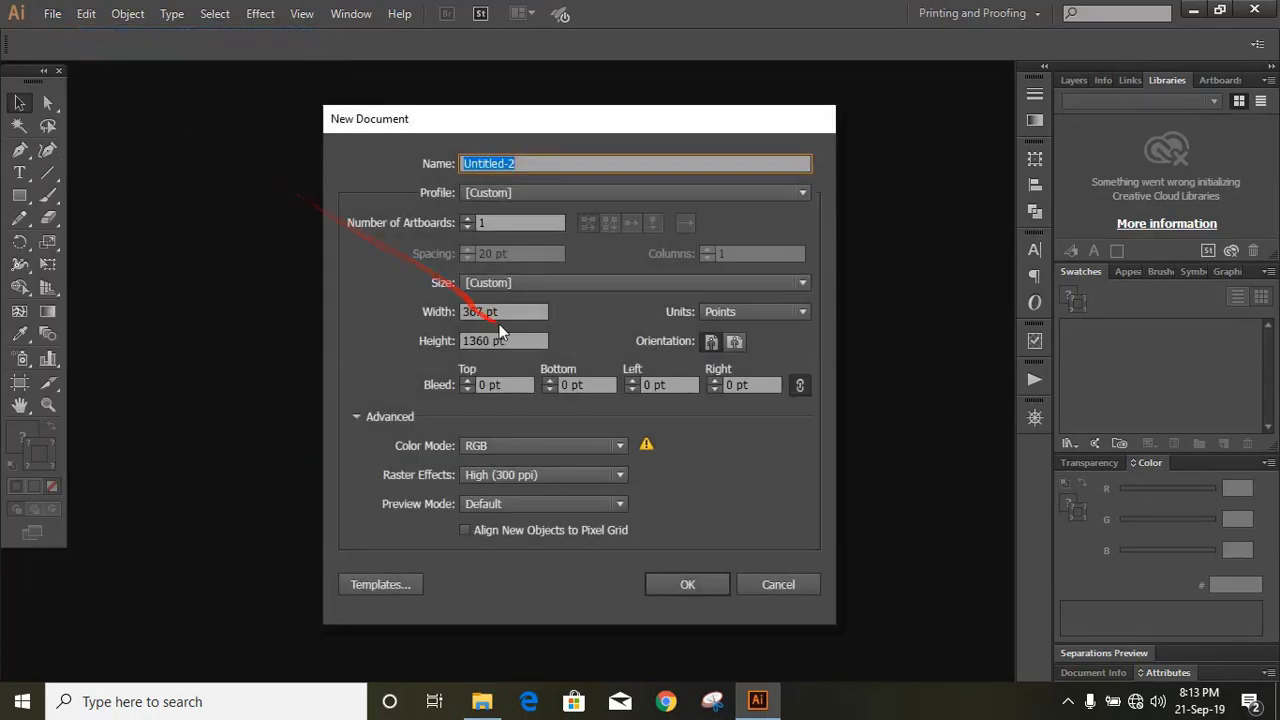
{"action": "left_click_drag", "start_coordinate": [513, 310], "coordinate": [438, 316]}
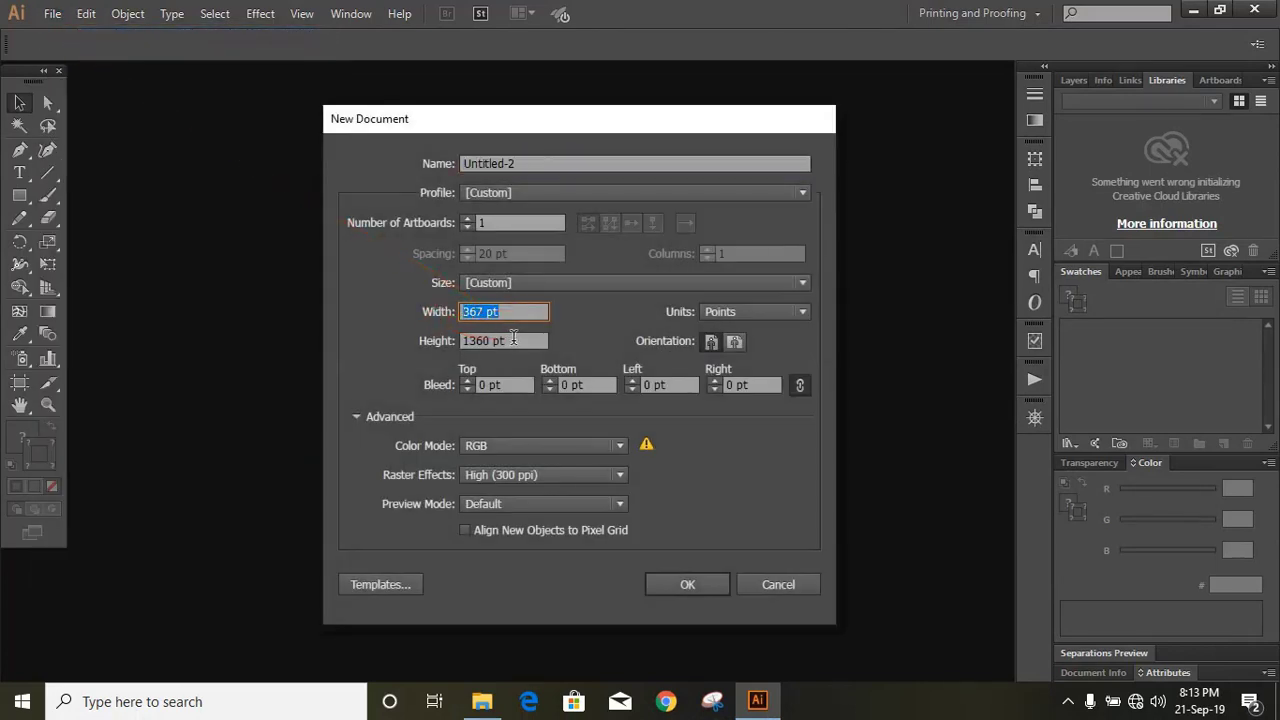
{"action": "left_click_drag", "start_coordinate": [513, 338], "coordinate": [430, 350]}
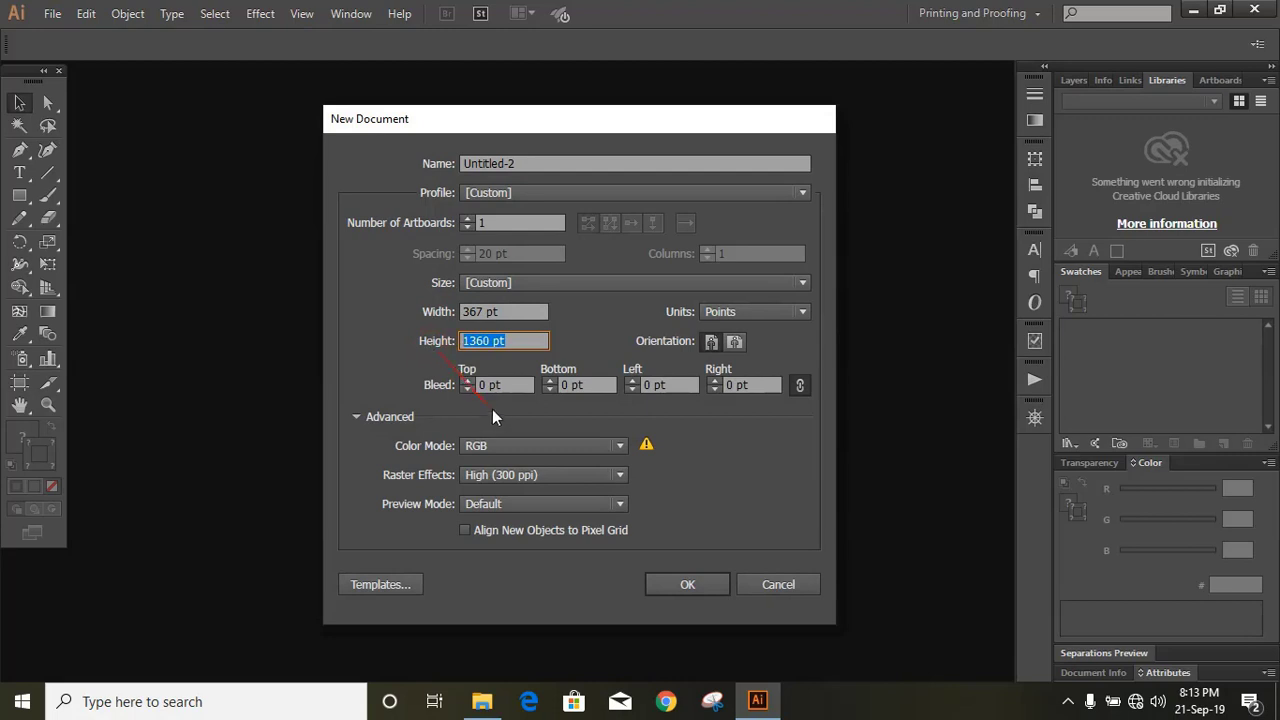
{"action": "left_click", "coordinate": [688, 588]}
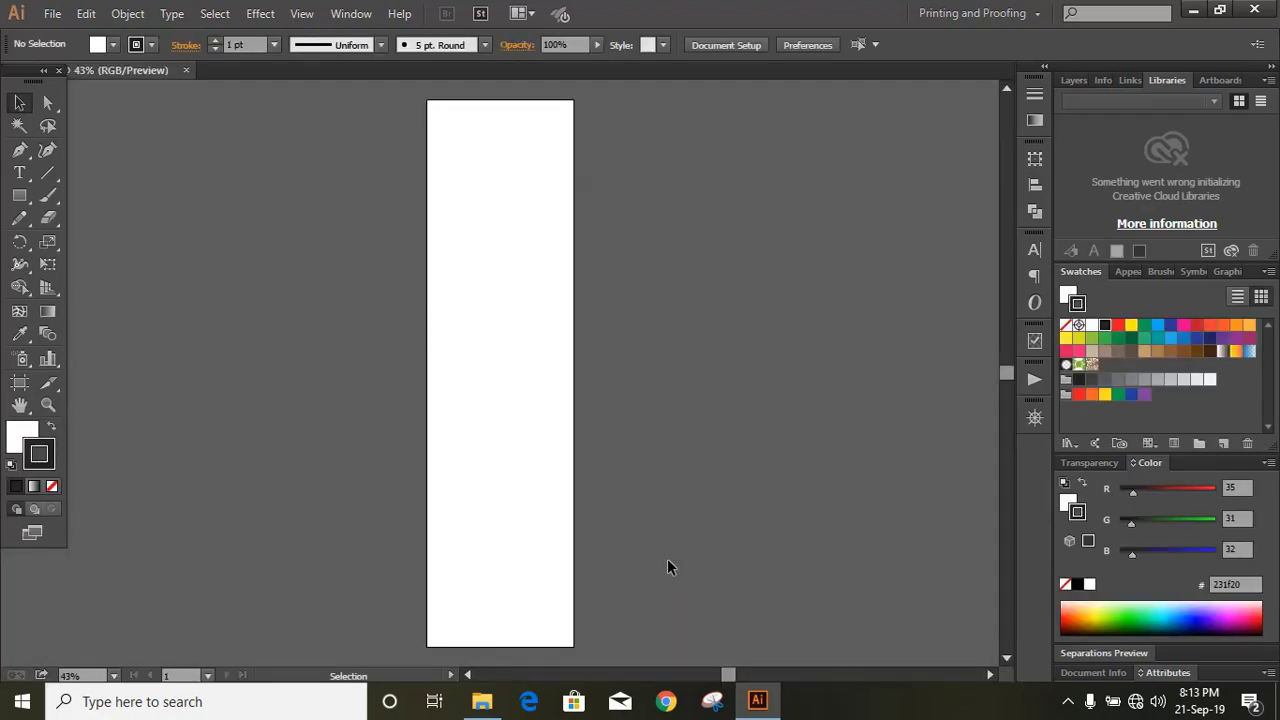
- Alt-drag the artboard into three copies: one to its left and two to its right
{"action": "left_click", "coordinate": [746, 47]}
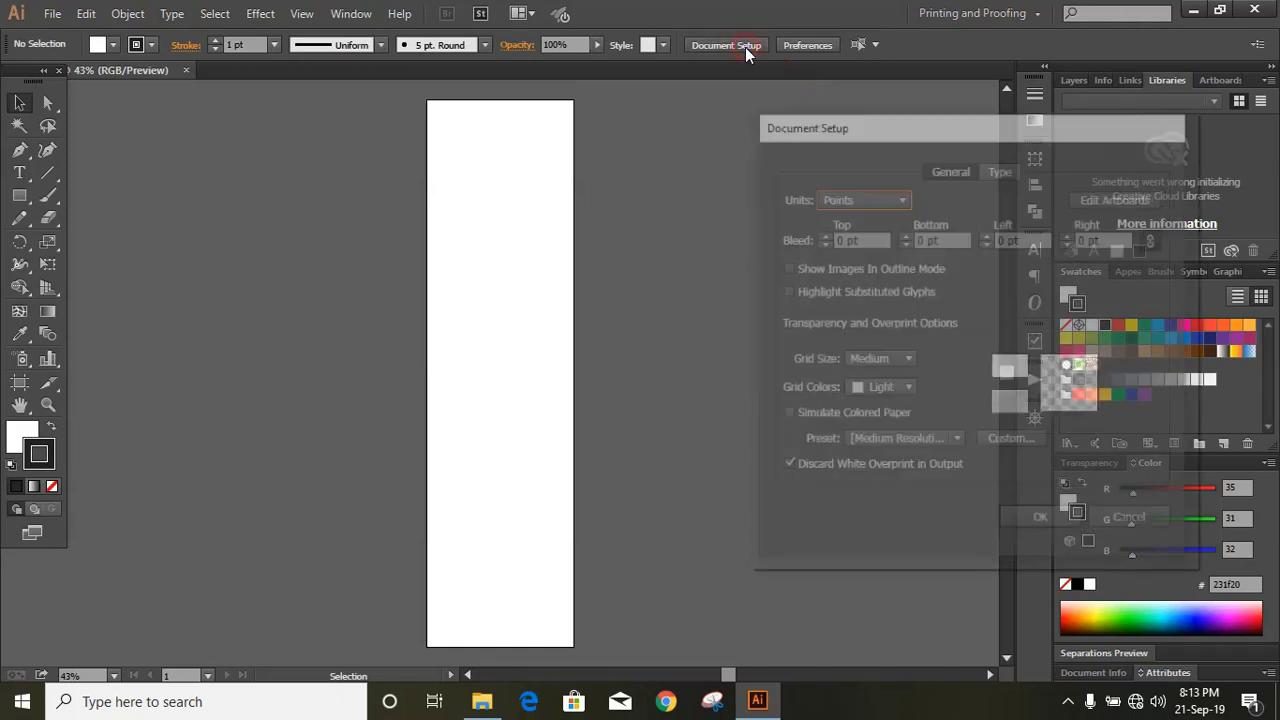
{"action": "left_click", "coordinate": [1119, 199]}
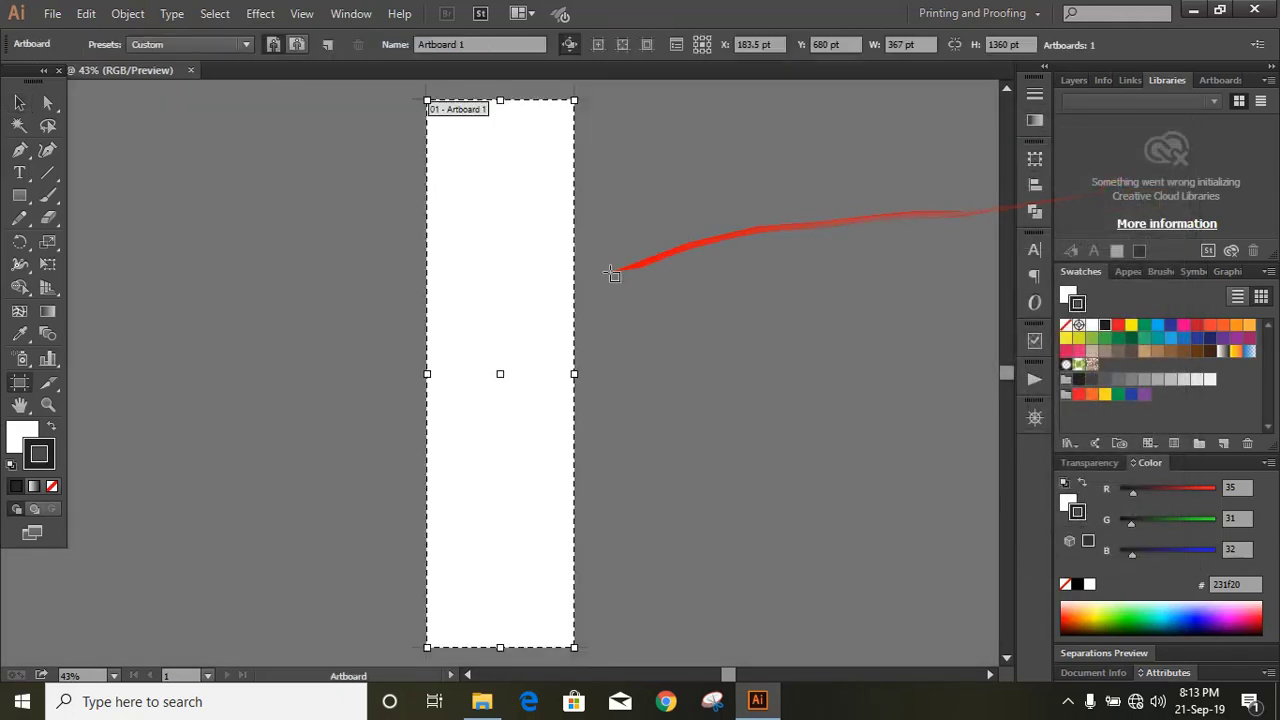
{"action": "left_click_drag", "start_coordinate": [546, 293], "coordinate": [323, 290]}
{"action": "left_click_drag", "start_coordinate": [495, 300], "coordinate": [706, 308]}
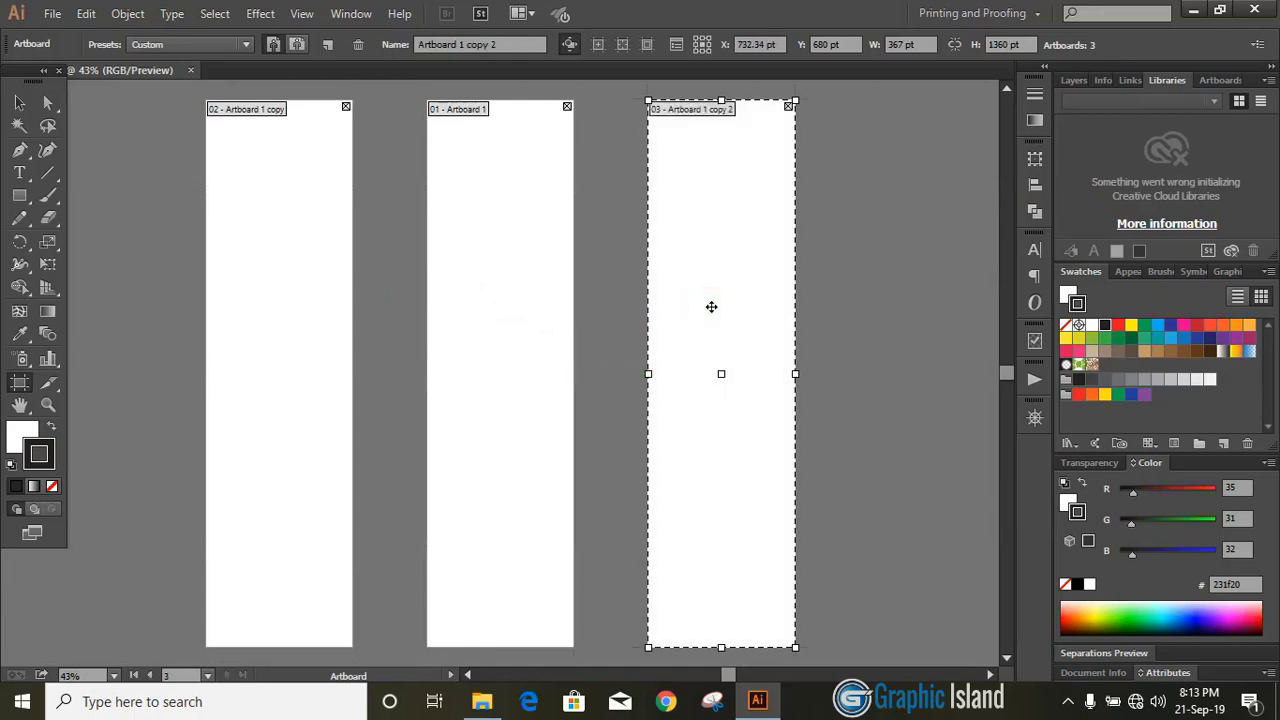
{"action": "left_click", "coordinate": [990, 675]}
{"action": "left_click", "coordinate": [990, 675]}
{"action": "left_click_drag", "start_coordinate": [508, 291], "coordinate": [723, 301]}
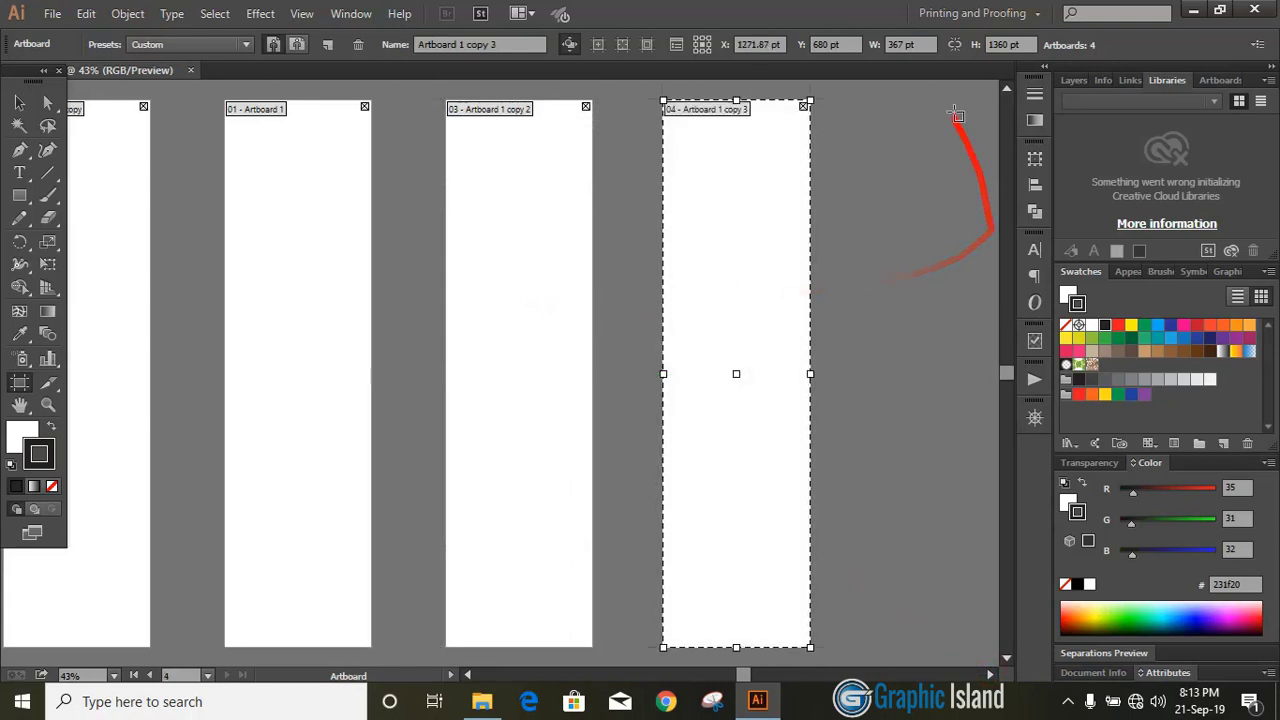
- Set the rightmost artboard's width to 827 pt and move it further right
{"action": "left_click", "coordinate": [871, 47]}
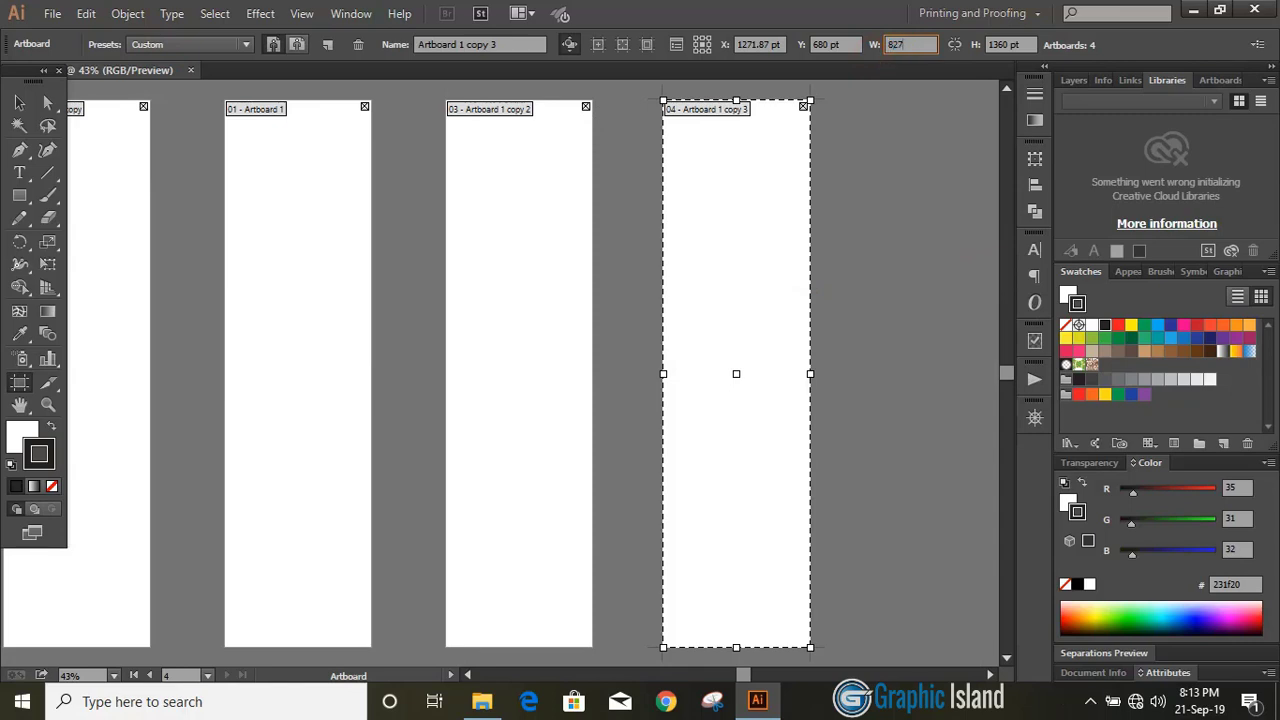
{"action": "type", "text": "827"}
{"action": "key", "text": "Return"}
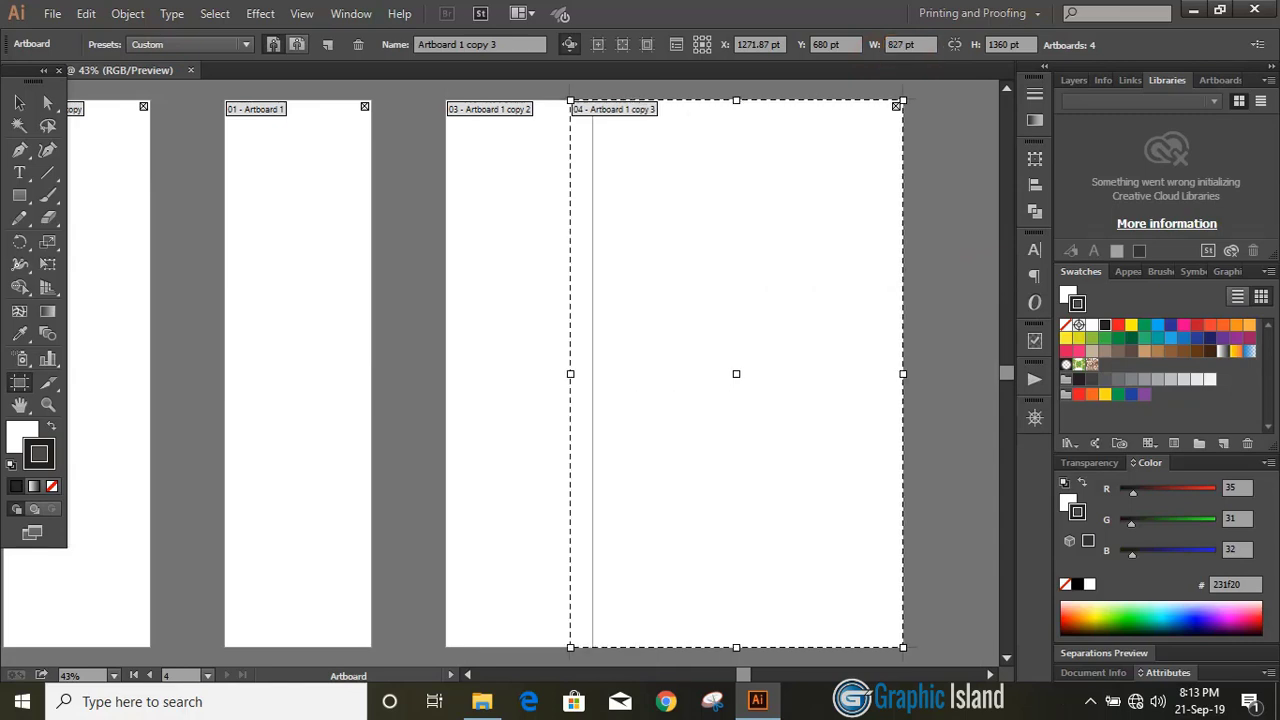
{"action": "left_click", "coordinate": [19, 102]}
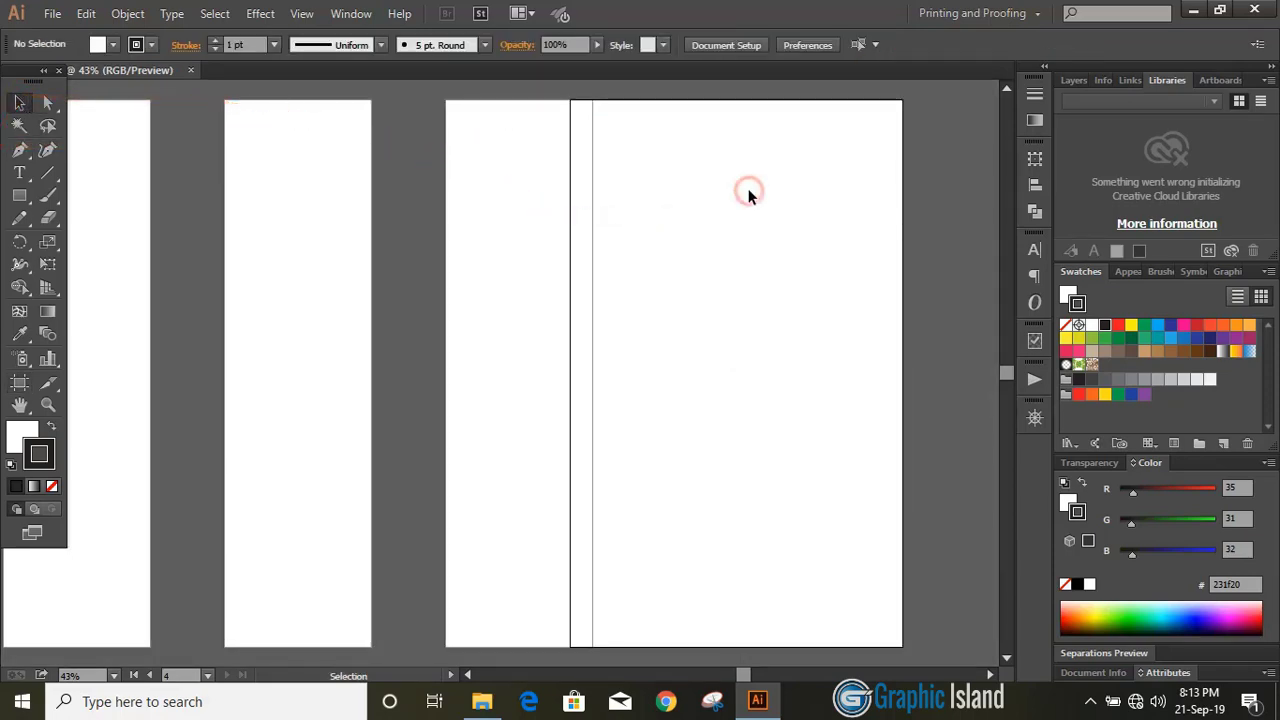
{"action": "left_click", "coordinate": [741, 45]}
{"action": "left_click", "coordinate": [1119, 197]}
{"action": "left_click_drag", "start_coordinate": [717, 249], "coordinate": [780, 256]}
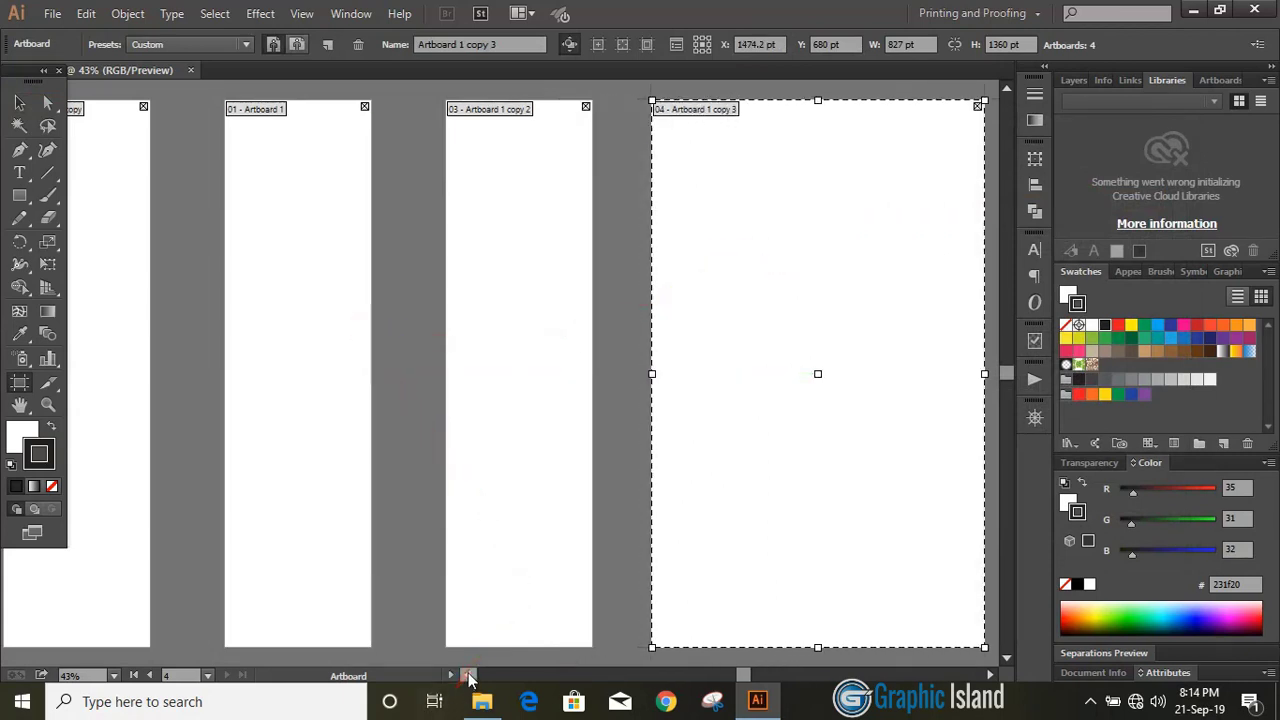
- Set the leftmost artboard's width to 827 pt and move it left, clear of the others
{"action": "left_click", "coordinate": [466, 675]}
{"action": "left_click", "coordinate": [343, 246]}
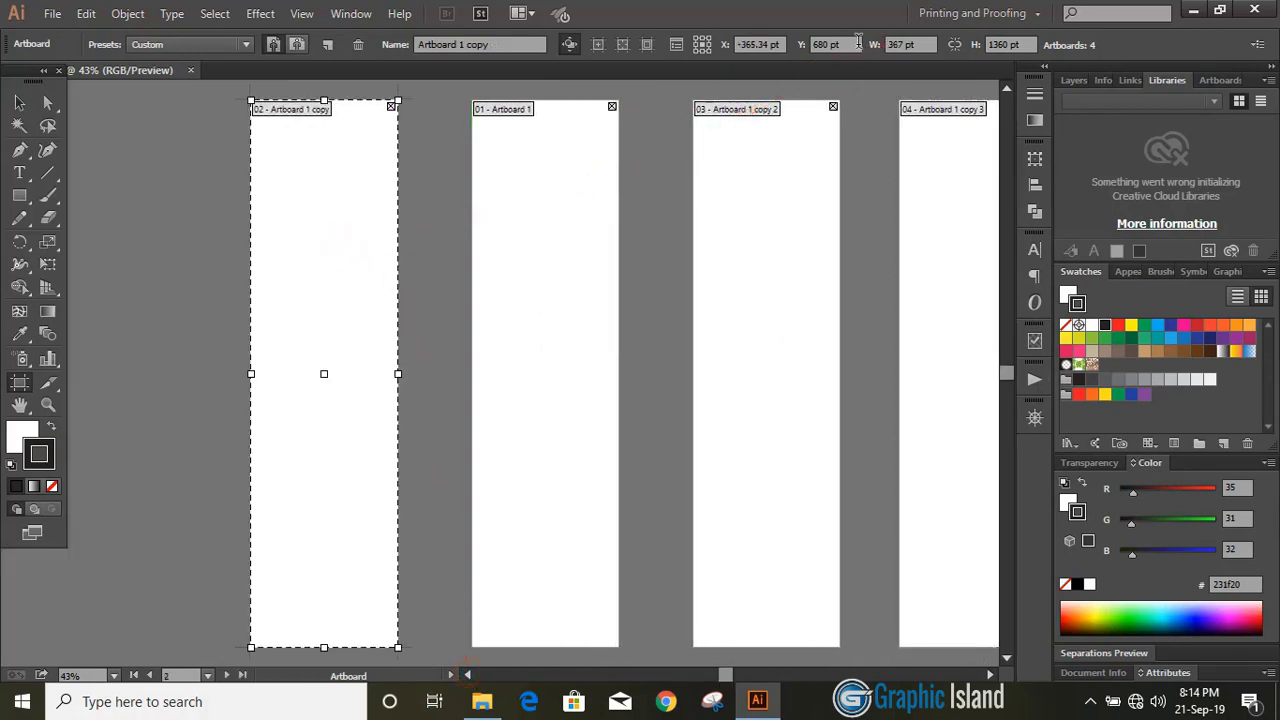
{"action": "left_click", "coordinate": [915, 44]}
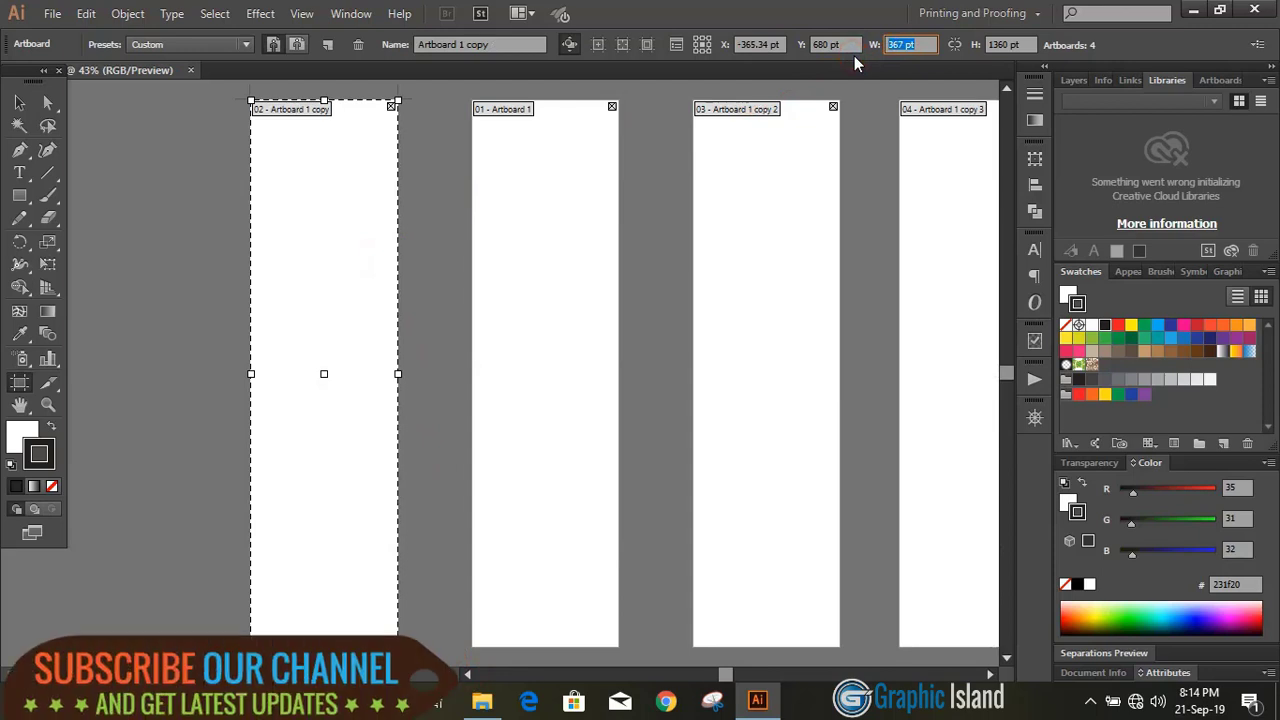
{"action": "type", "text": "827"}
{"action": "key", "text": "Return"}
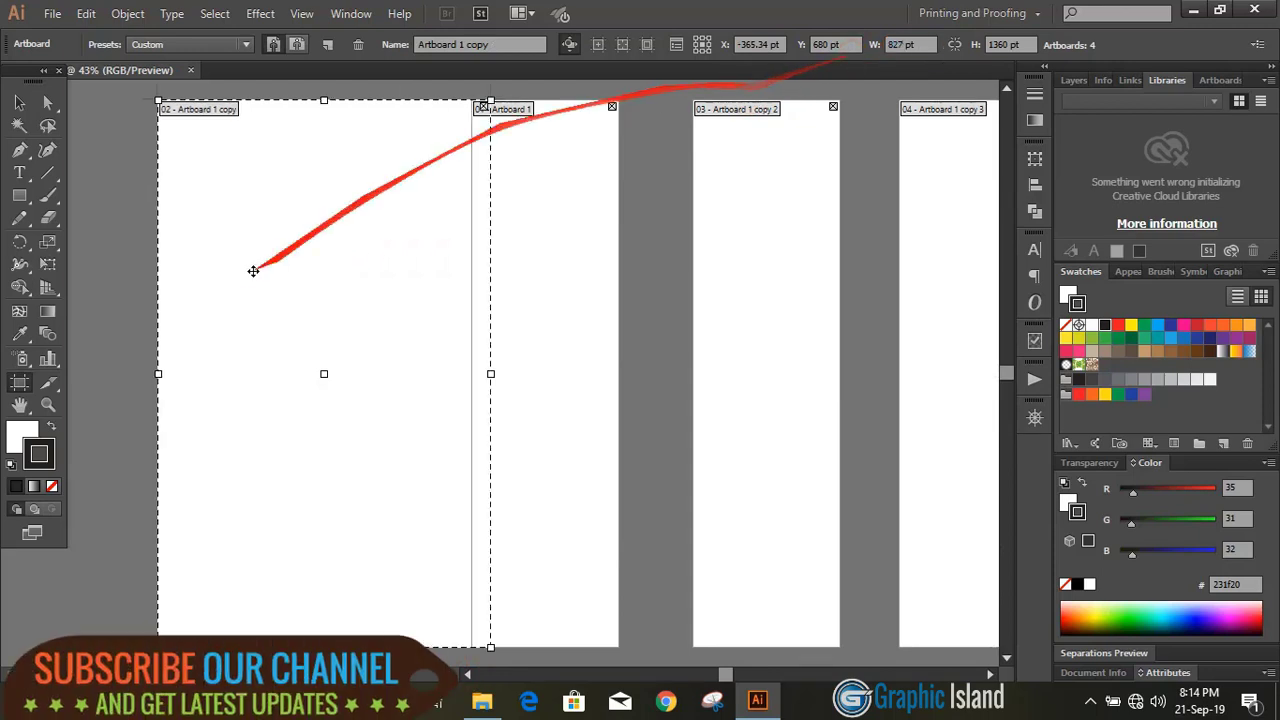
{"action": "left_click_drag", "start_coordinate": [302, 284], "coordinate": [215, 285]}
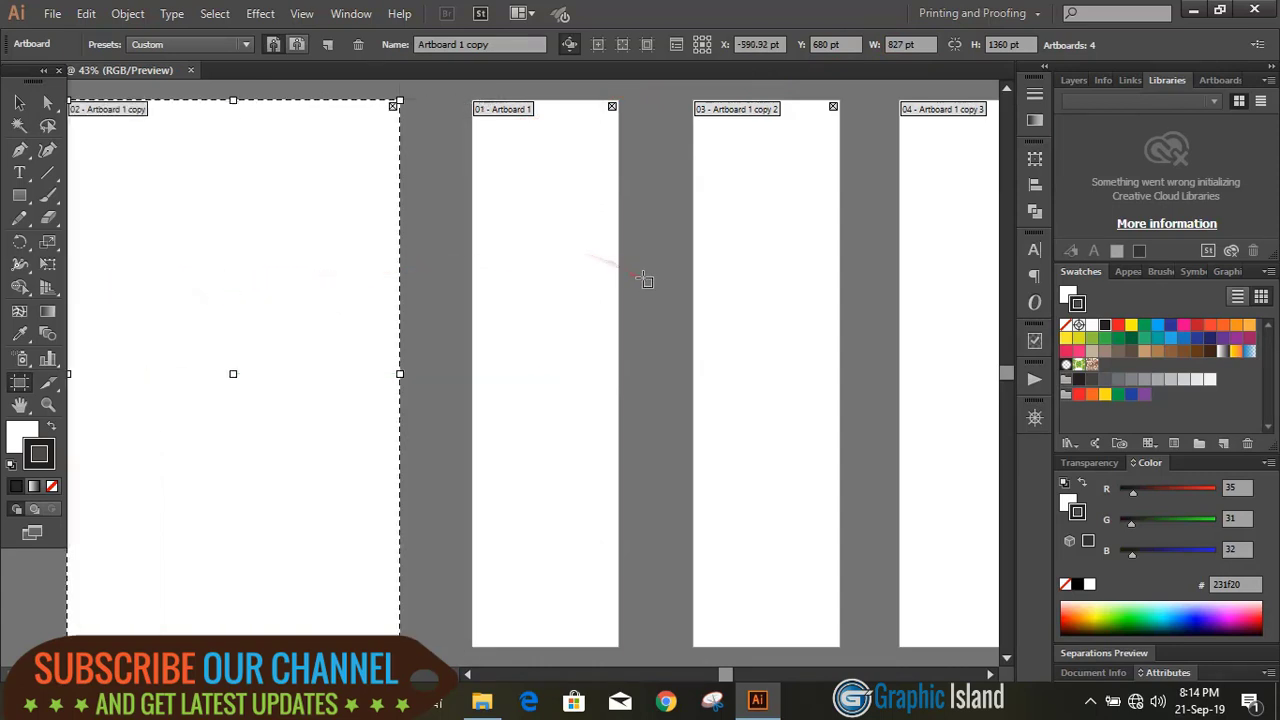
{"action": "left_click", "coordinate": [20, 105]}
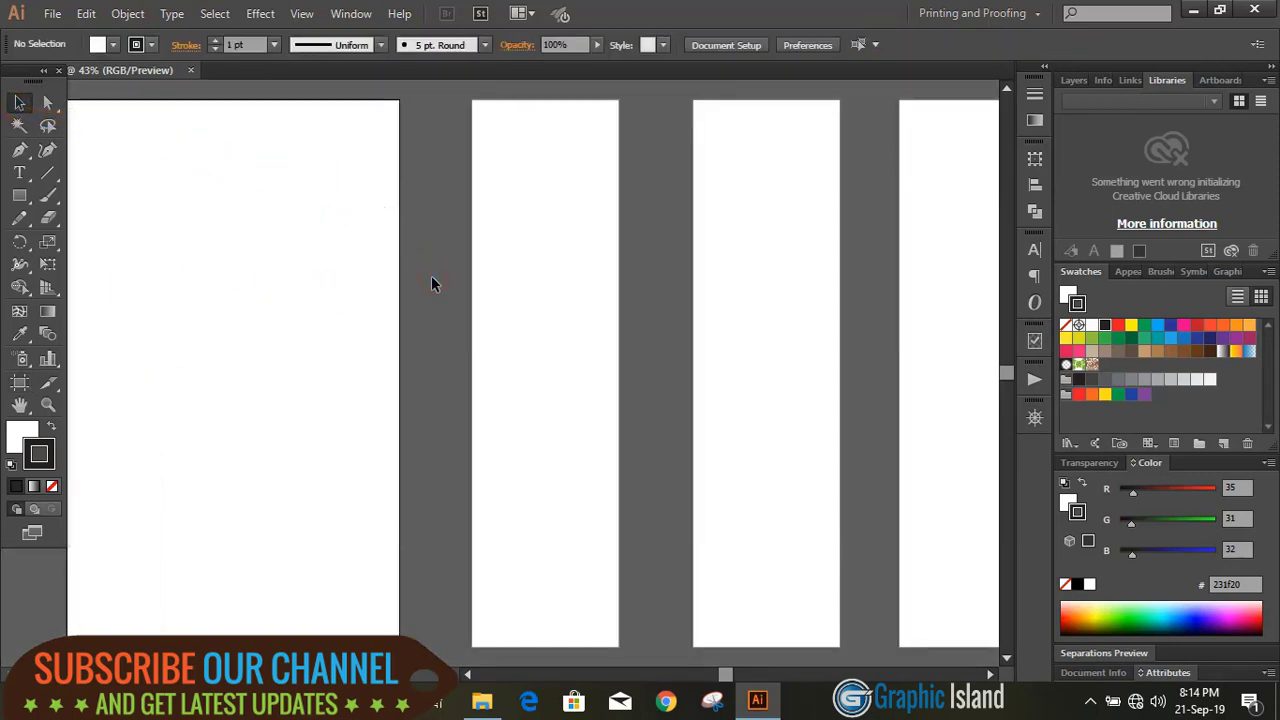
- Type the labels A, A1, B and B1 in 100 pt above the four artboards
{"action": "scroll", "coordinate": [431, 275], "scroll_direction": "down", "scroll_amount": 1}
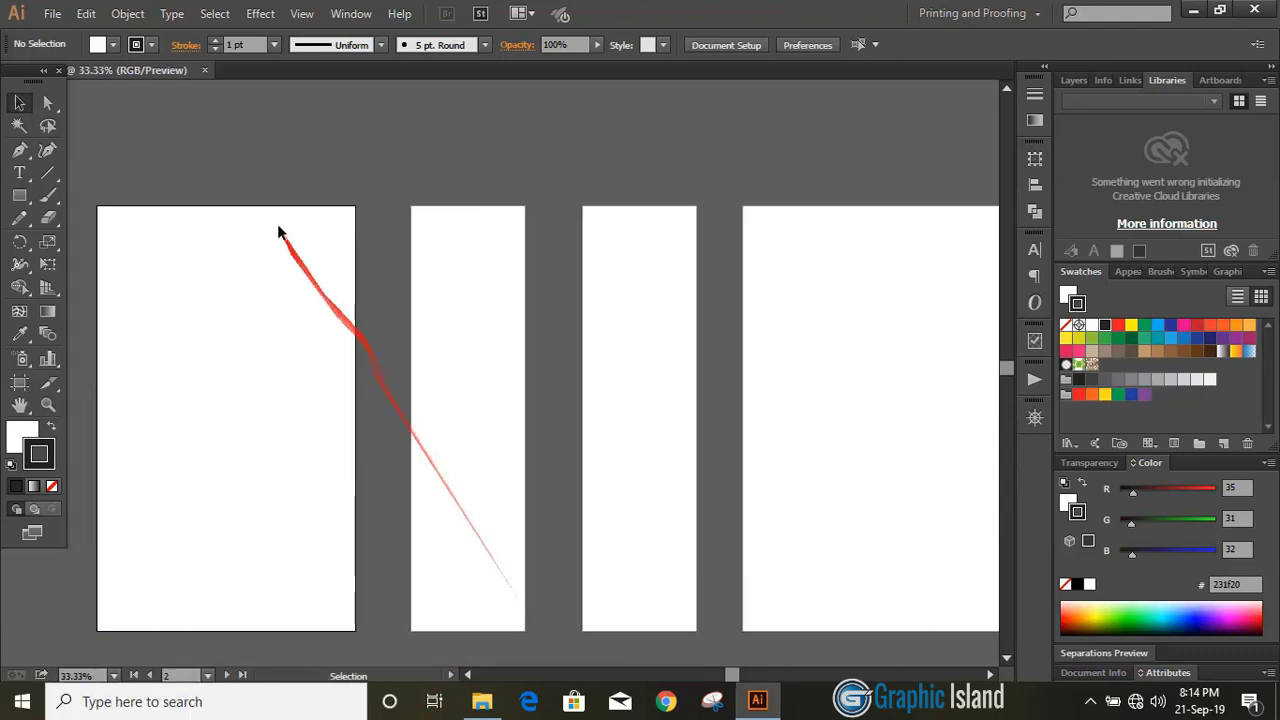
{"action": "left_click", "coordinate": [19, 172]}
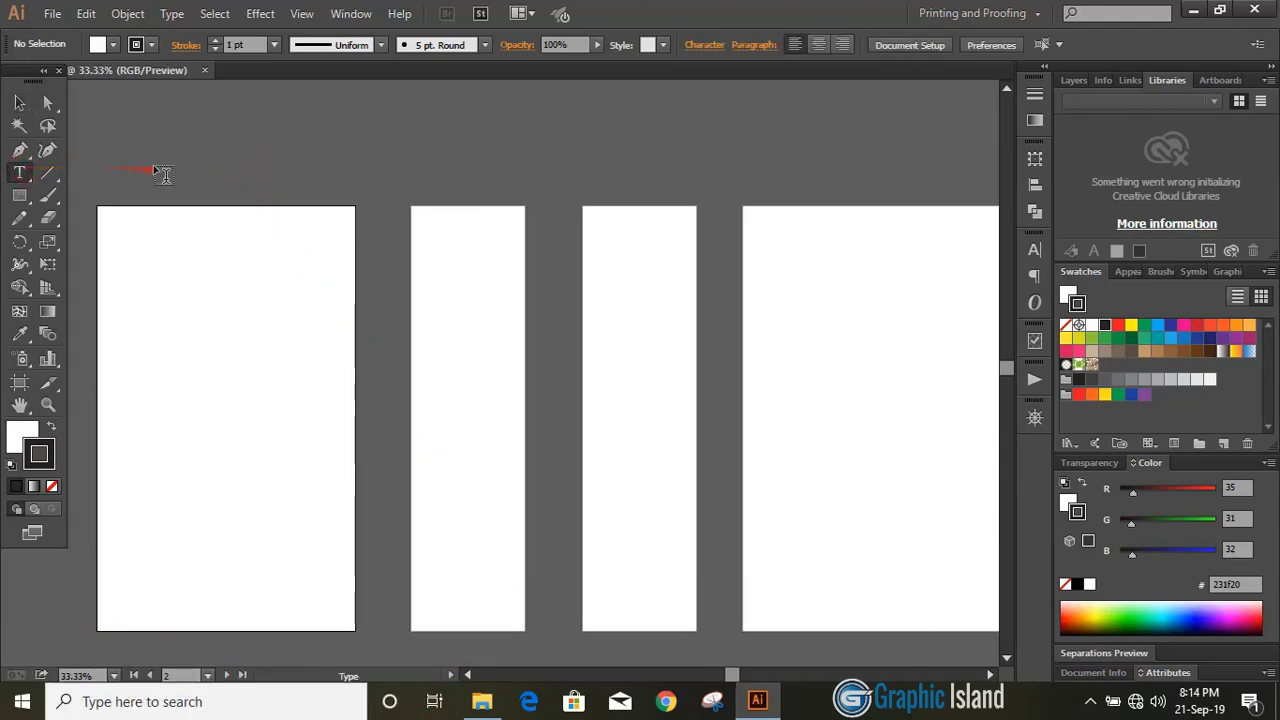
{"action": "left_click", "coordinate": [158, 170]}
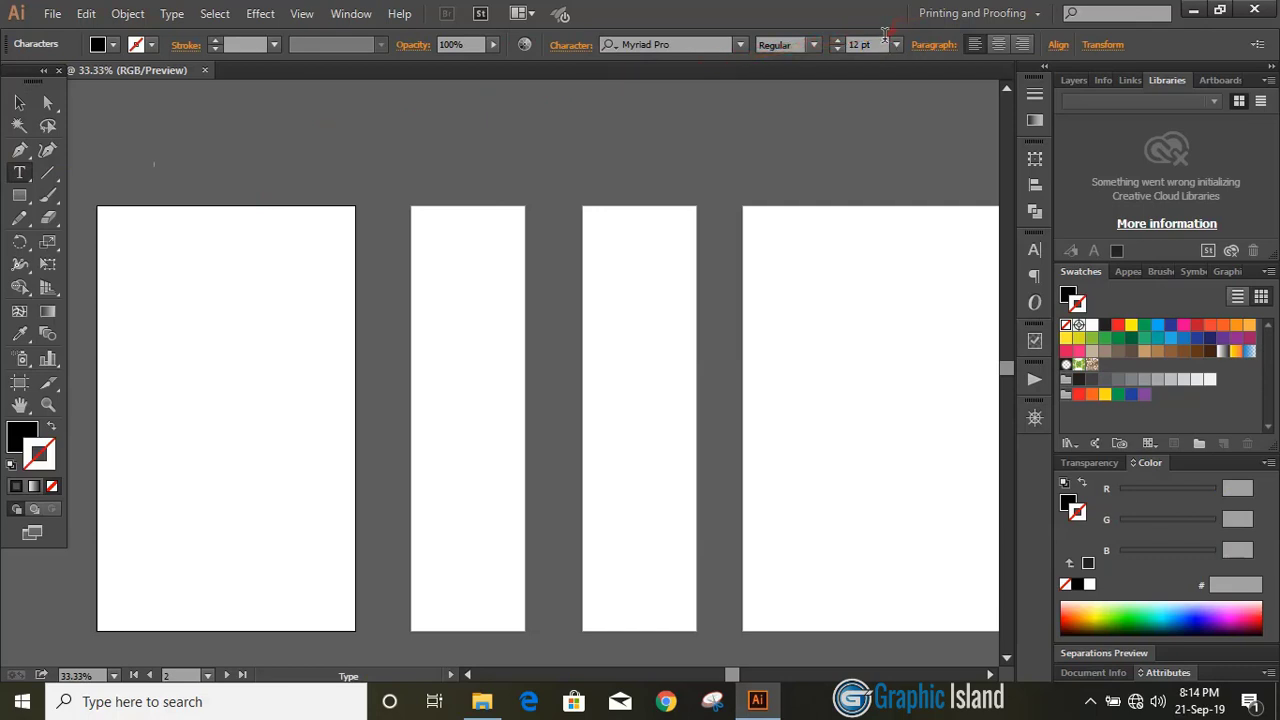
{"action": "left_click", "coordinate": [837, 45]}
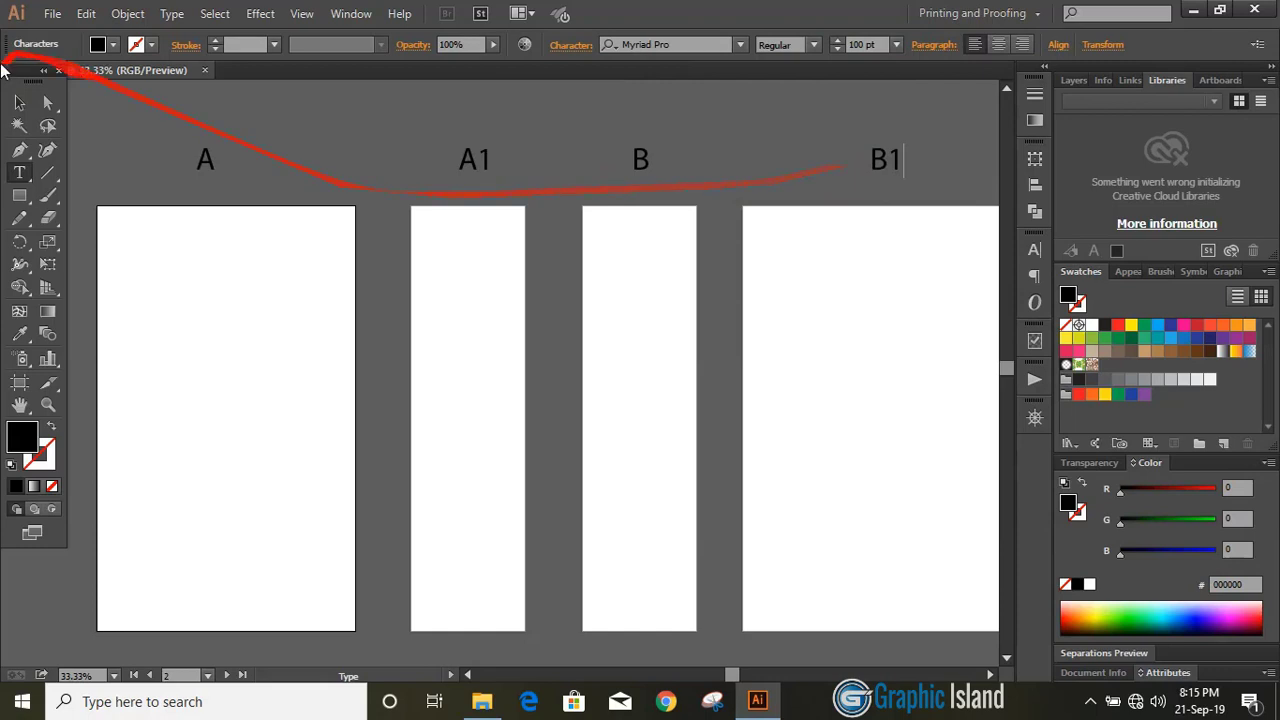
{"action": "left_click", "coordinate": [19, 102]}
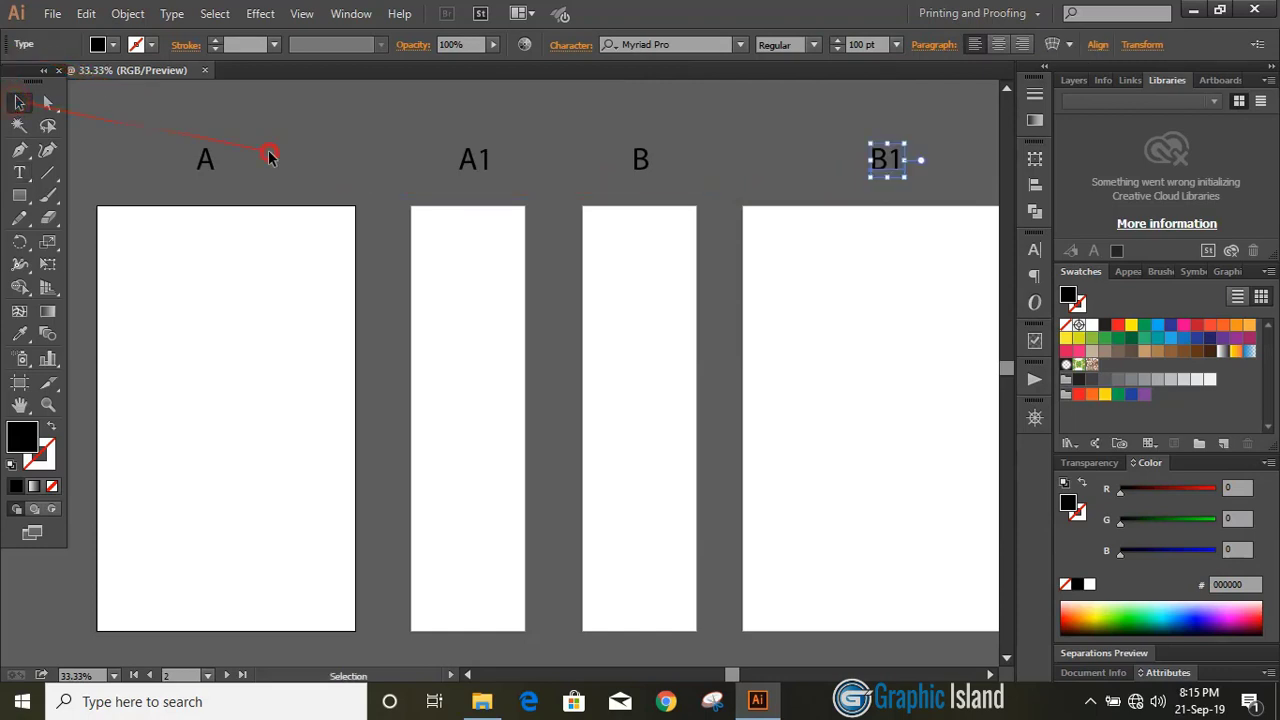
- Make all four labels white and lock them with Object > Lock > Selection
{"action": "left_click_drag", "start_coordinate": [157, 129], "coordinate": [940, 196]}
{"action": "left_click", "coordinate": [1091, 325]}
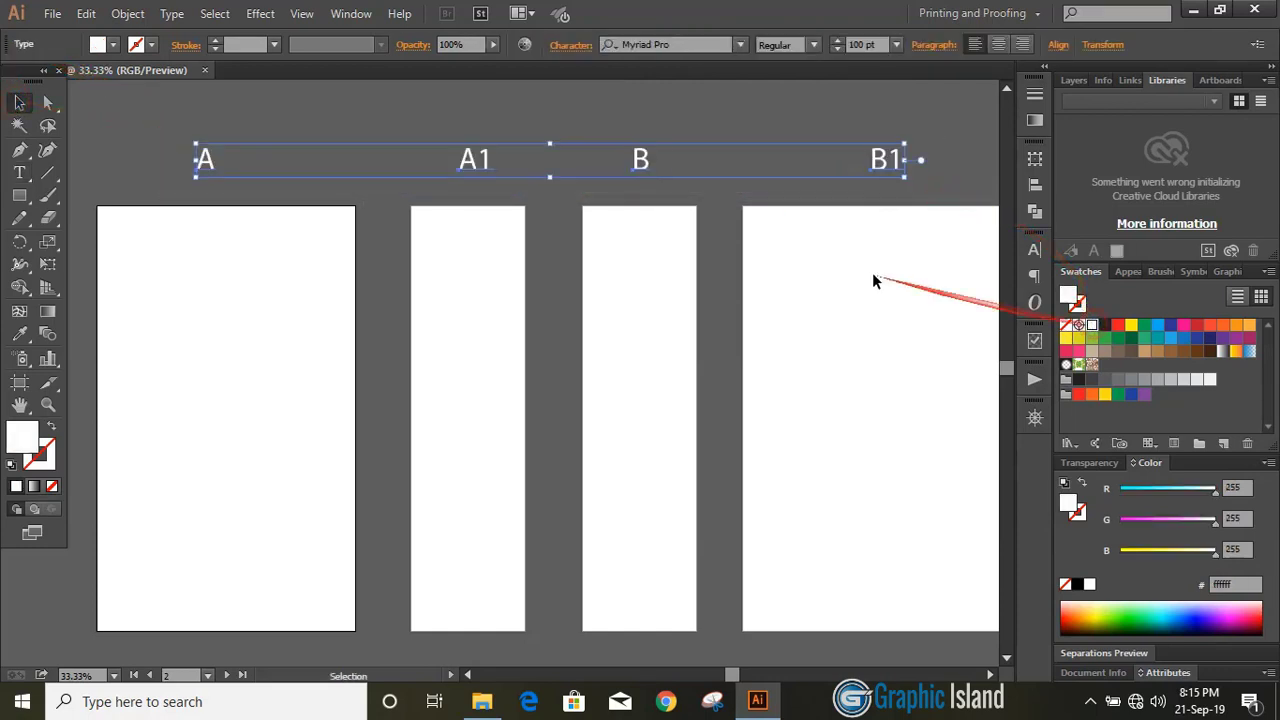
{"action": "left_click", "coordinate": [125, 14]}
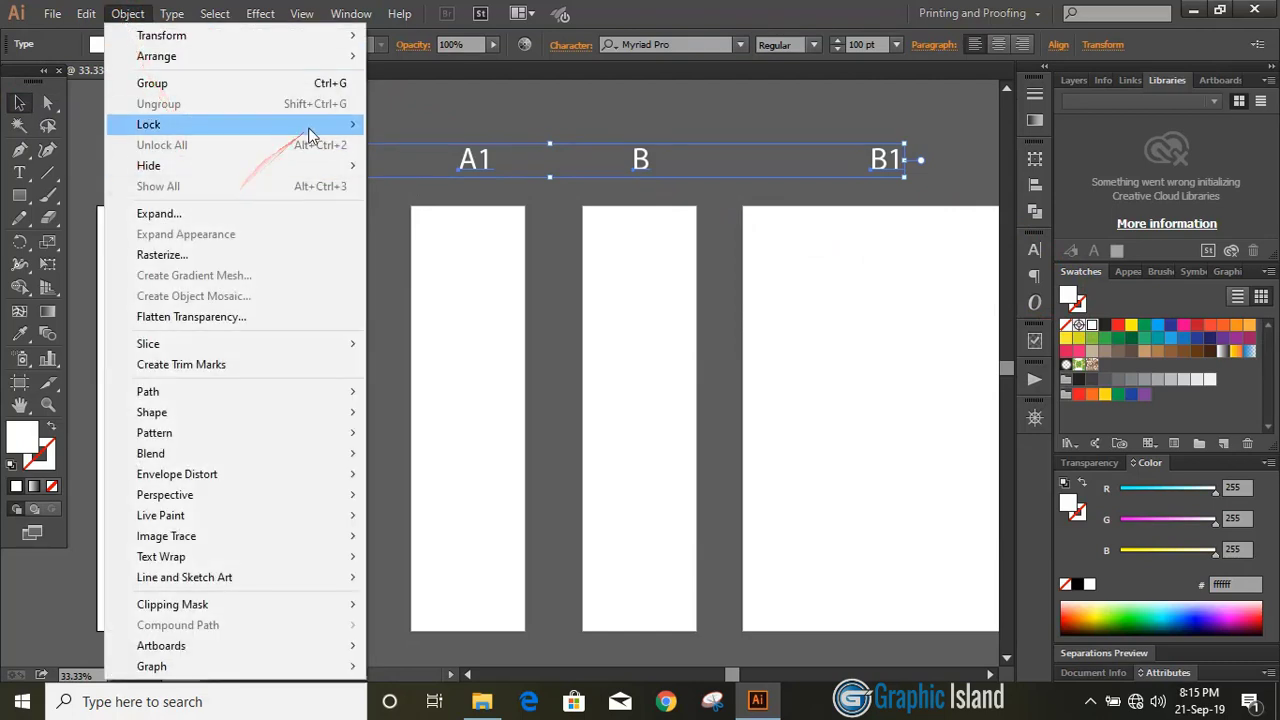
{"action": "mouse_move", "coordinate": [310, 124]}
{"action": "left_click", "coordinate": [455, 129]}
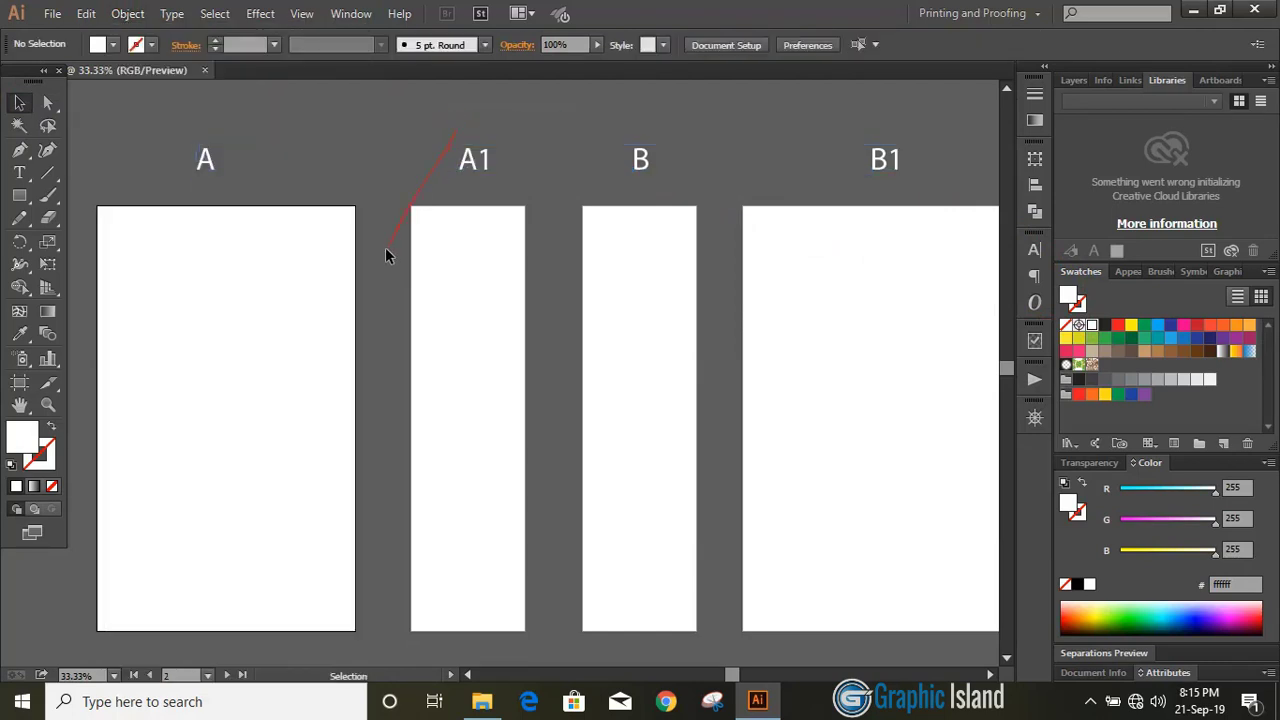
- Draw blue-filled rectangles covering artboards A, A1, B and B1, then deselect
{"action": "left_click", "coordinate": [19, 195]}
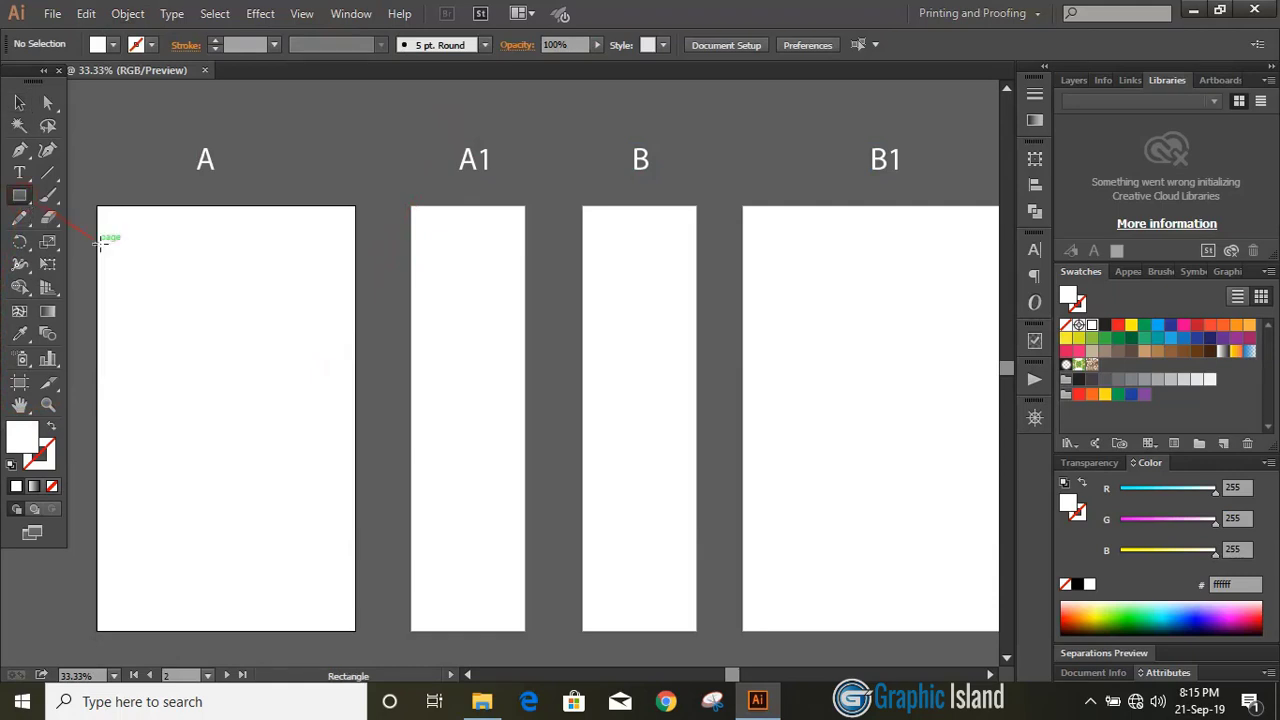
{"action": "left_click_drag", "start_coordinate": [97, 205], "coordinate": [357, 630]}
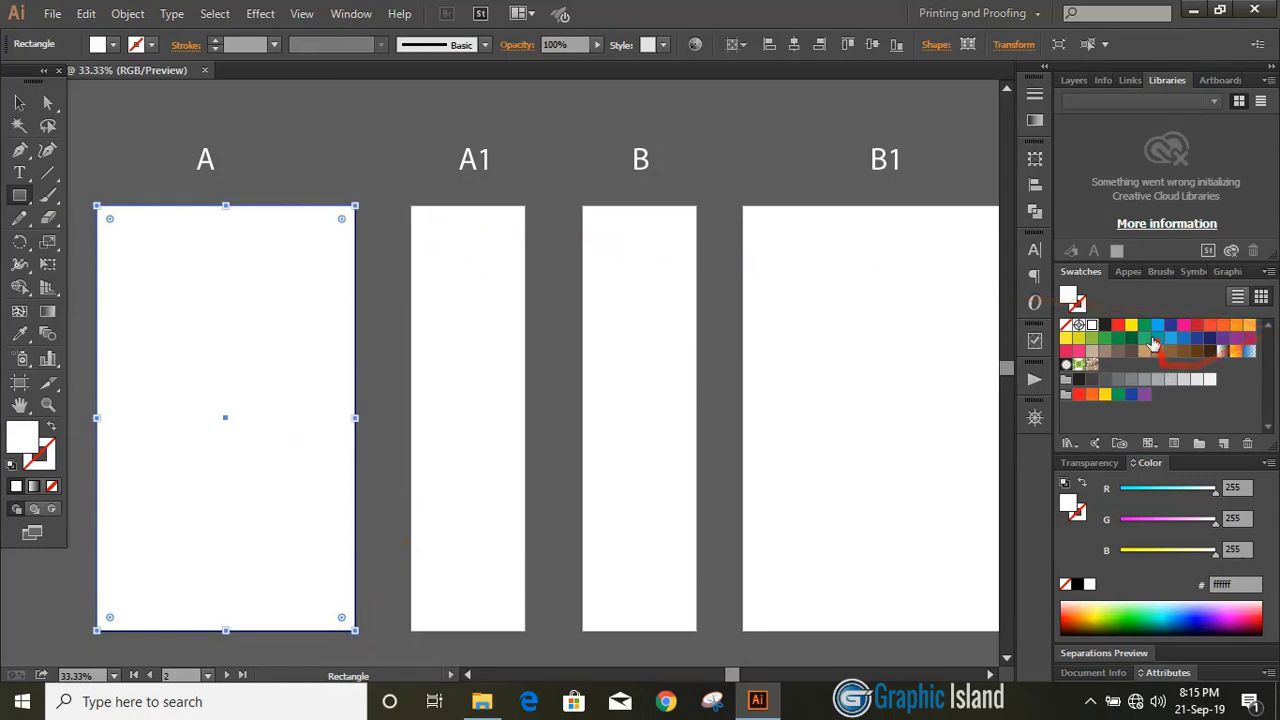
{"action": "left_click", "coordinate": [1170, 339]}
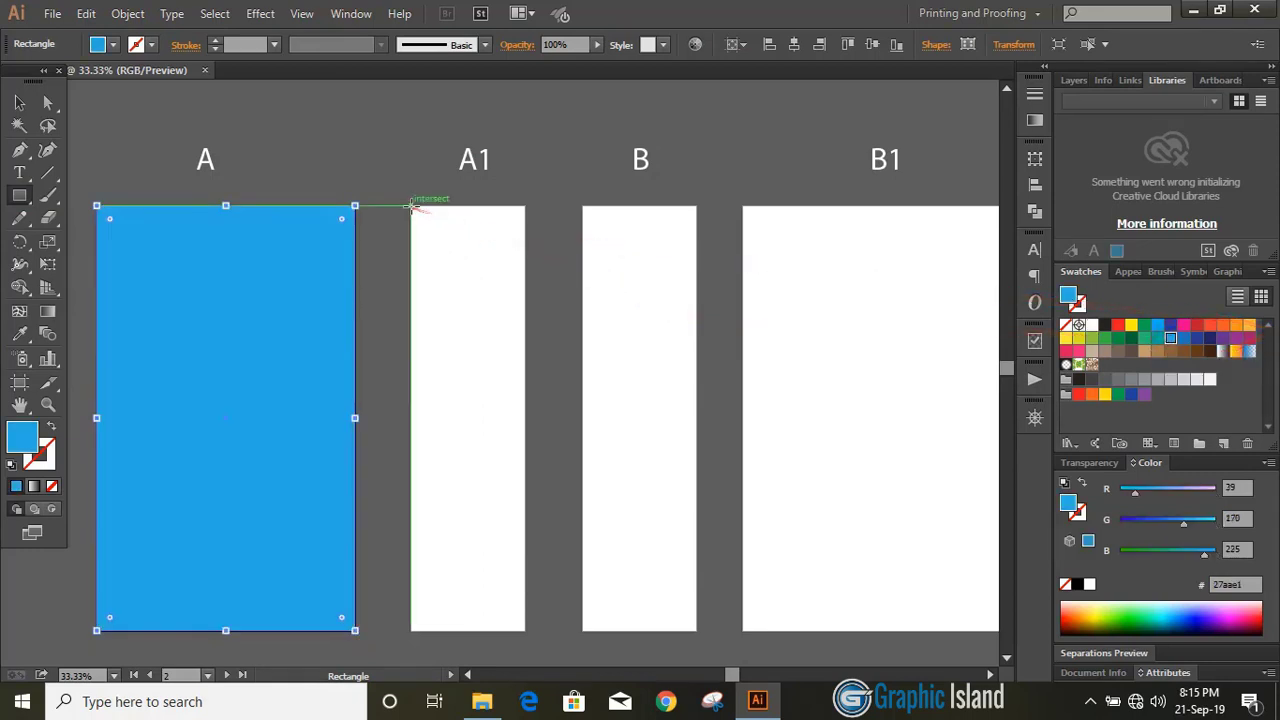
{"action": "left_click_drag", "start_coordinate": [412, 206], "coordinate": [525, 631]}
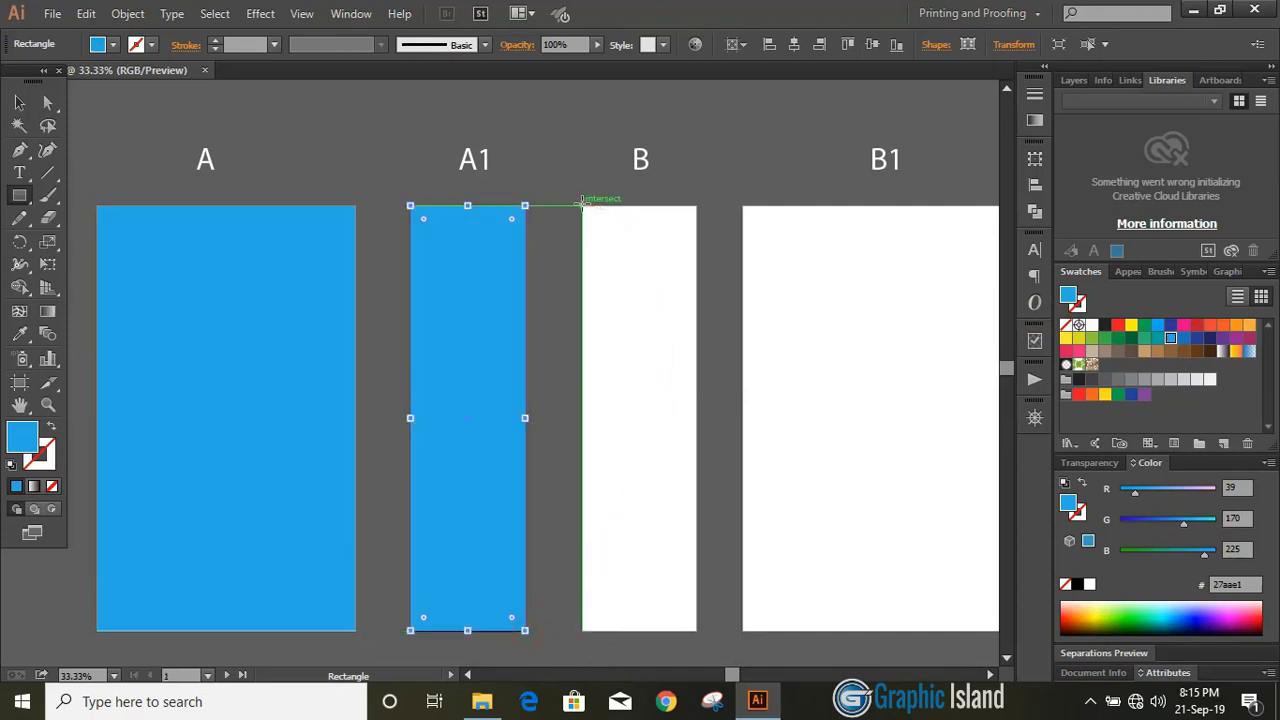
{"action": "left_click_drag", "start_coordinate": [583, 202], "coordinate": [698, 630]}
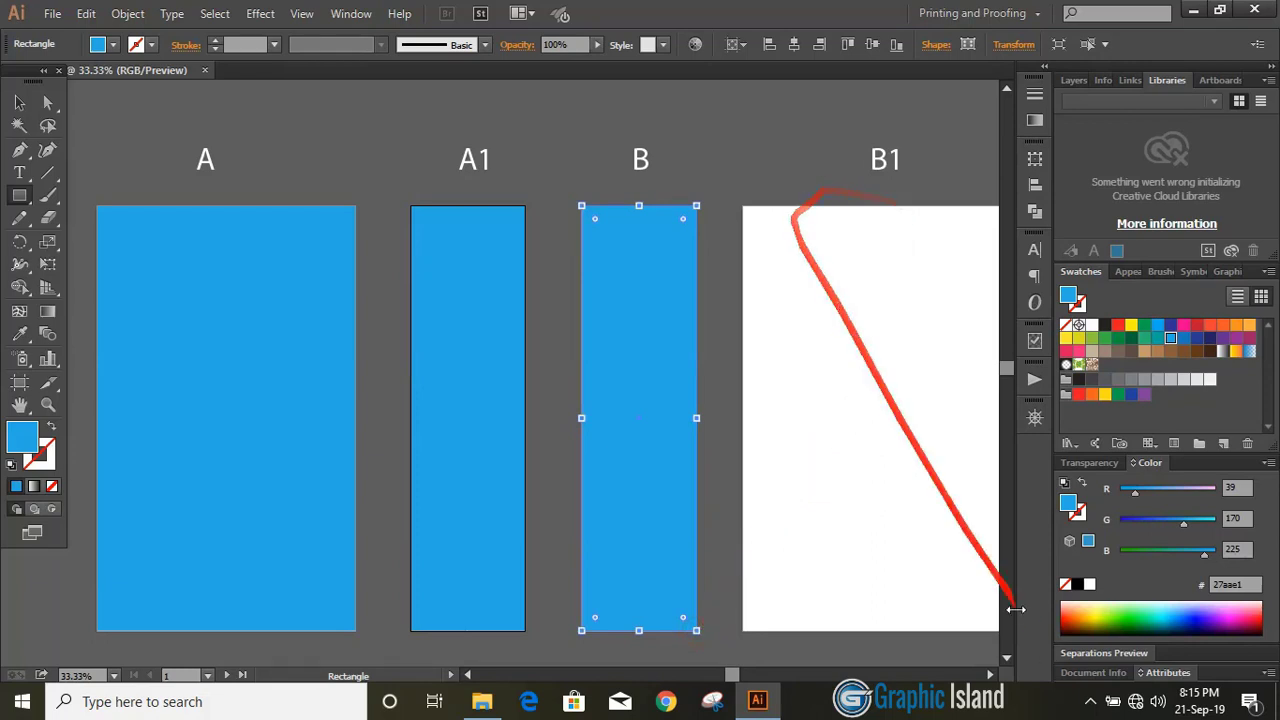
{"action": "left_click", "coordinate": [988, 676]}
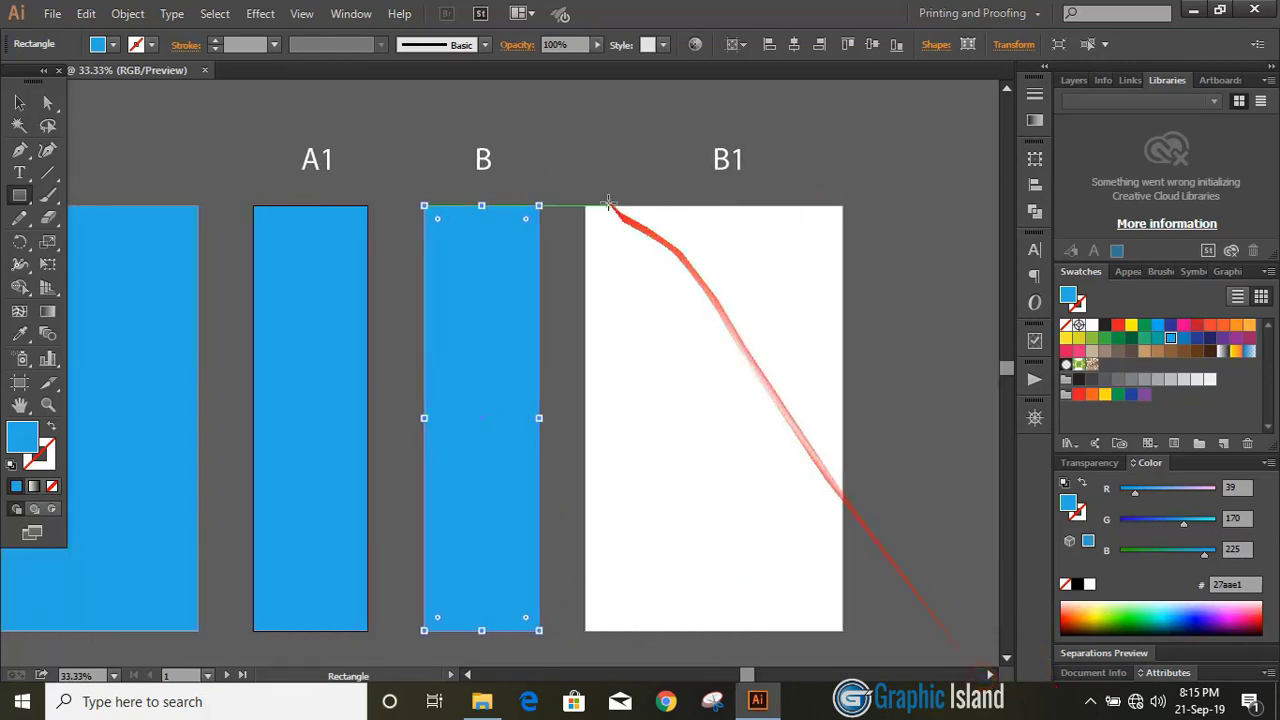
{"action": "left_click_drag", "start_coordinate": [586, 204], "coordinate": [843, 630]}
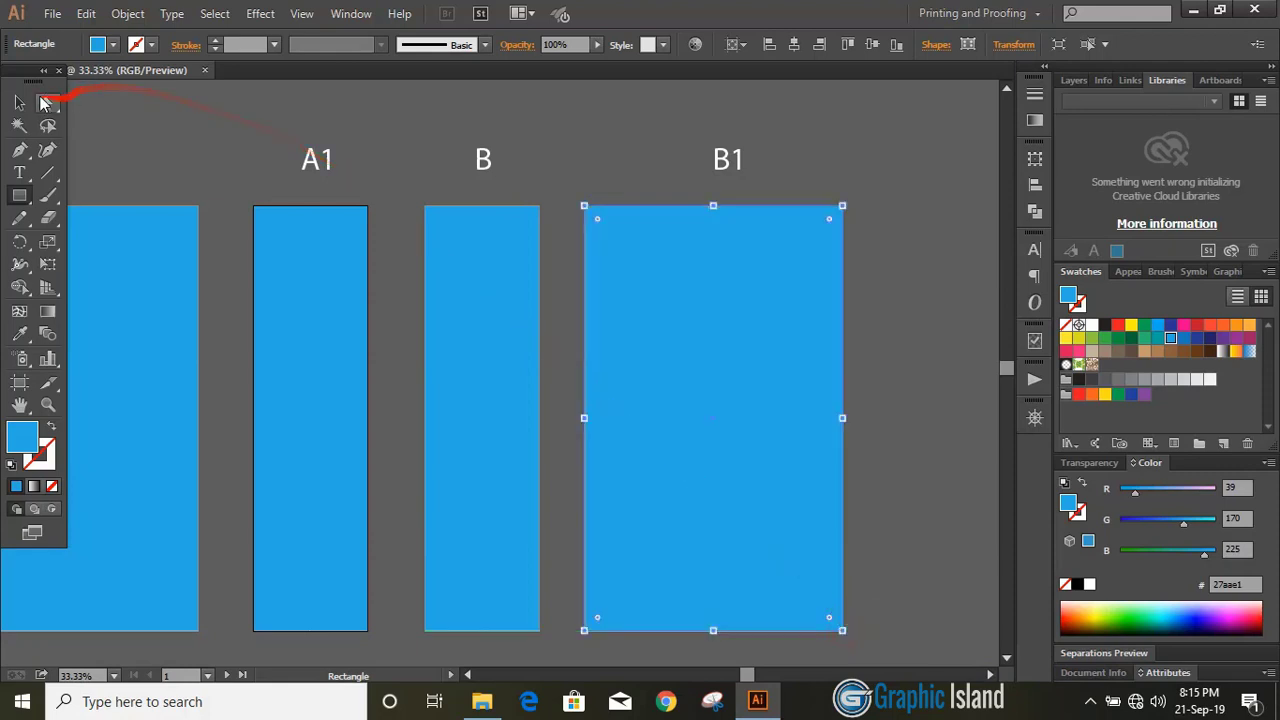
{"action": "left_click", "coordinate": [22, 103]}
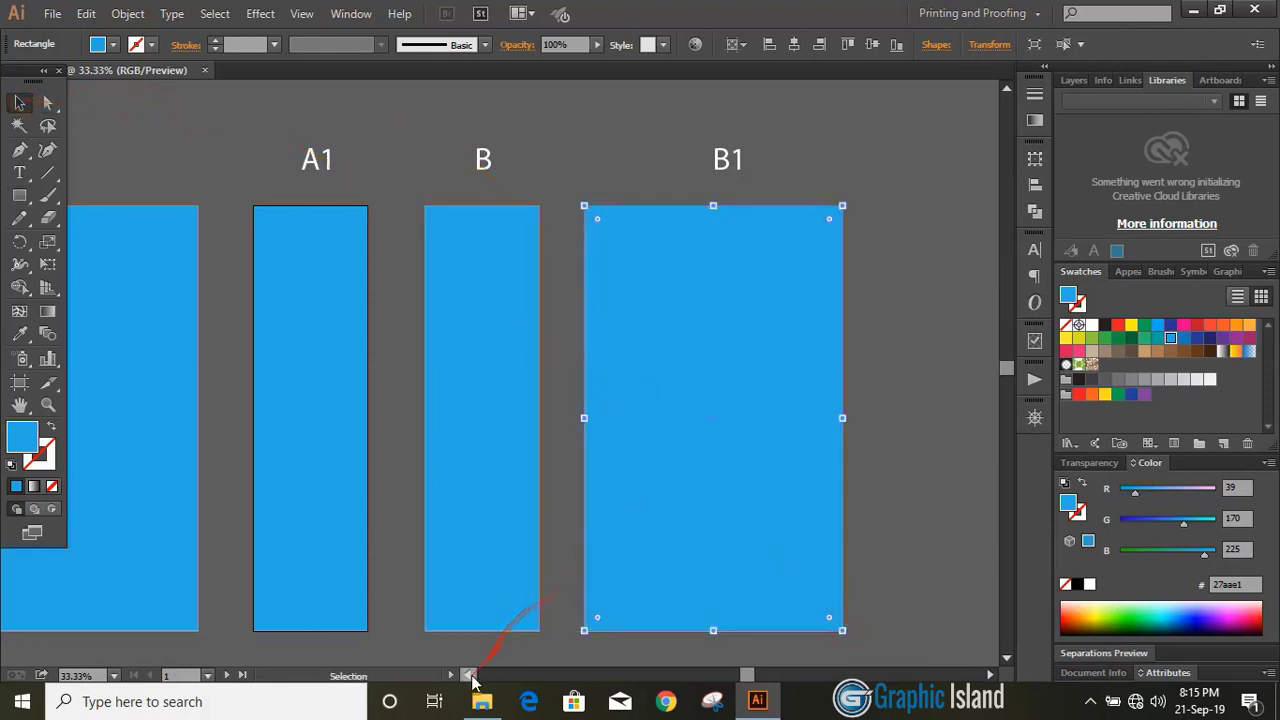
{"action": "left_click", "coordinate": [468, 676]}
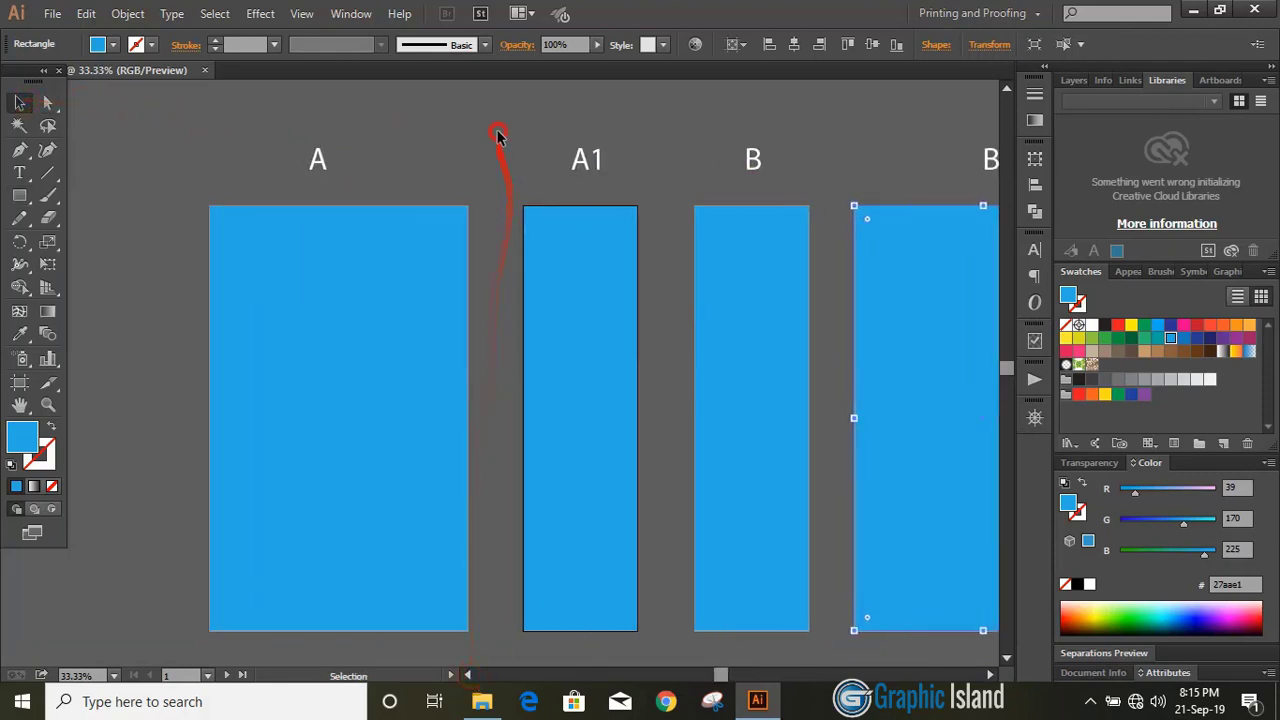
{"action": "left_click", "coordinate": [499, 137]}
- Draw a curved Pen path from above artboard A's top-left sweeping down through A
{"action": "key", "text": "ctrl+minus"}
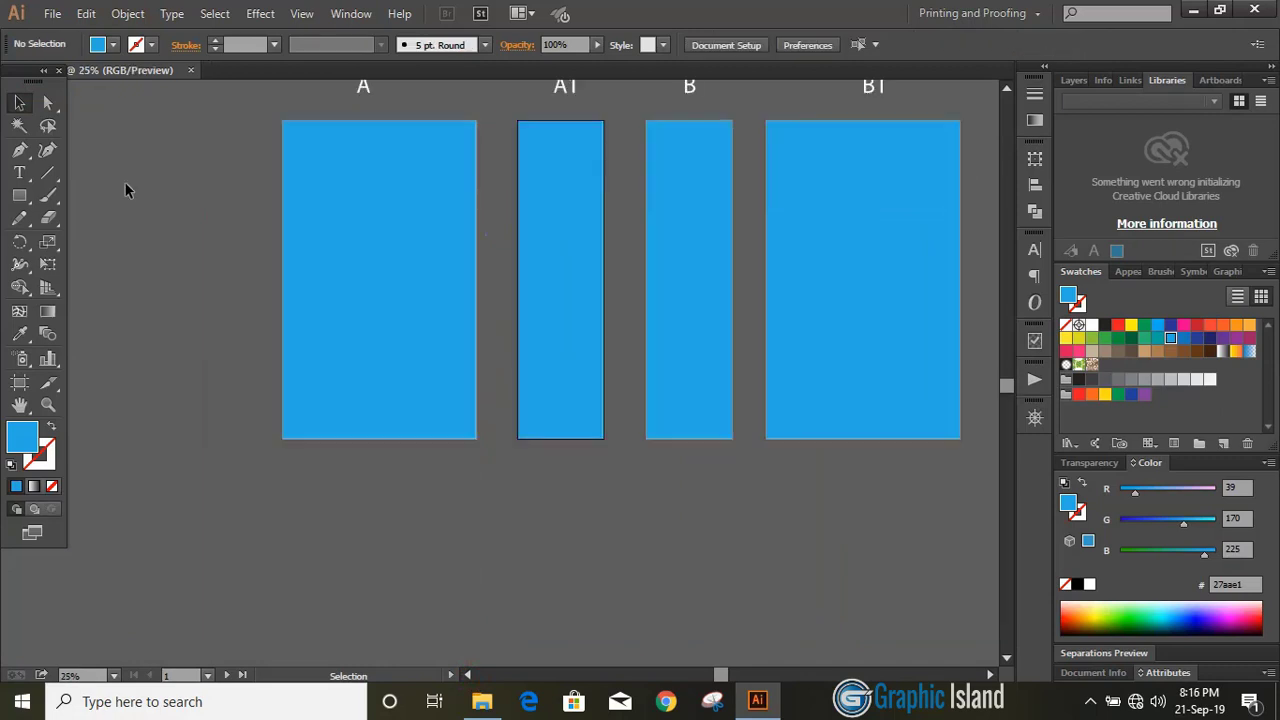
{"action": "left_click", "coordinate": [20, 150]}
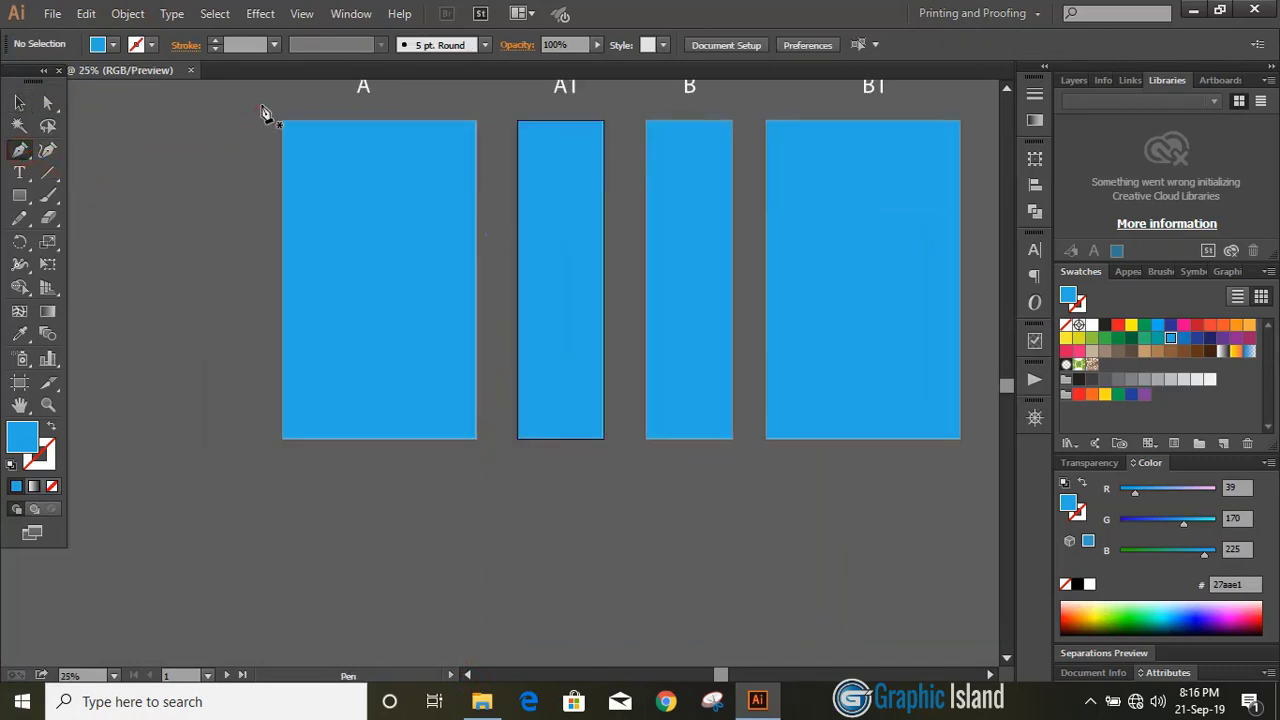
{"action": "left_click", "coordinate": [240, 108]}
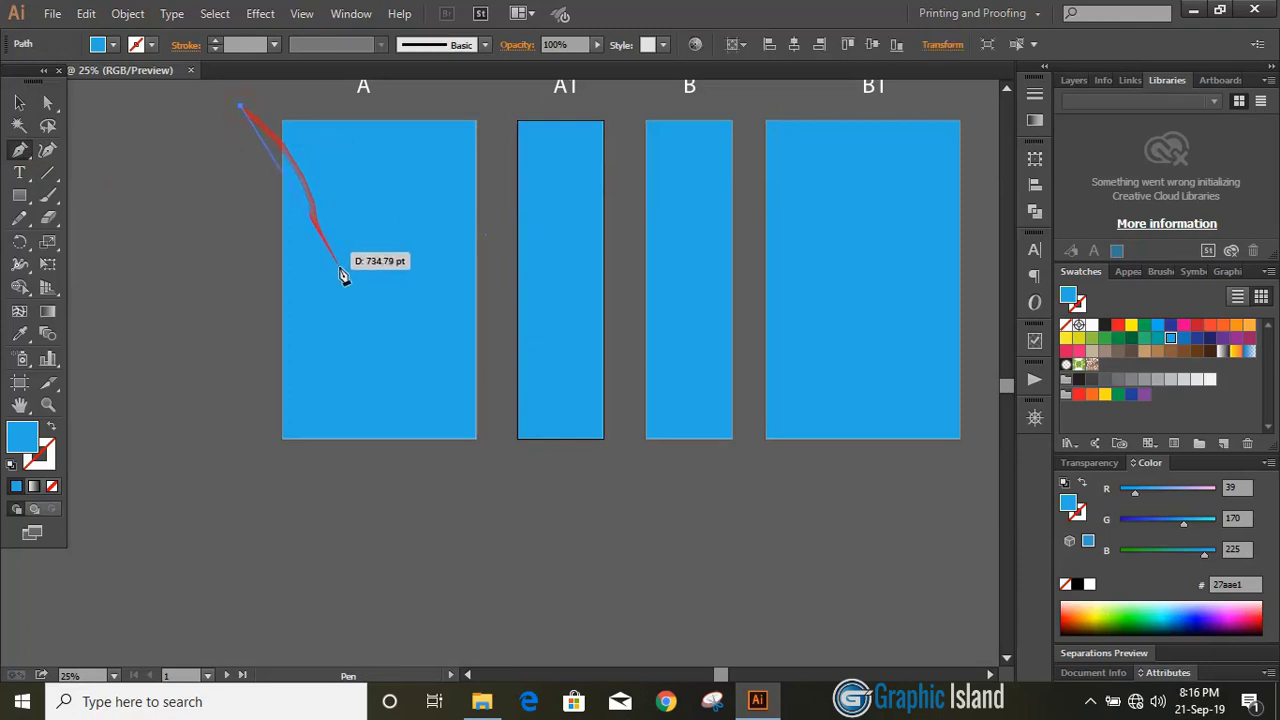
{"action": "scroll", "coordinate": [430, 410], "scroll_direction": "down", "scroll_amount": 1}
{"action": "left_click", "coordinate": [422, 432]}
{"action": "left_click_drag", "start_coordinate": [402, 573], "coordinate": [471, 457]}
{"action": "scroll", "coordinate": [563, 357], "scroll_direction": "up", "scroll_amount": 4}
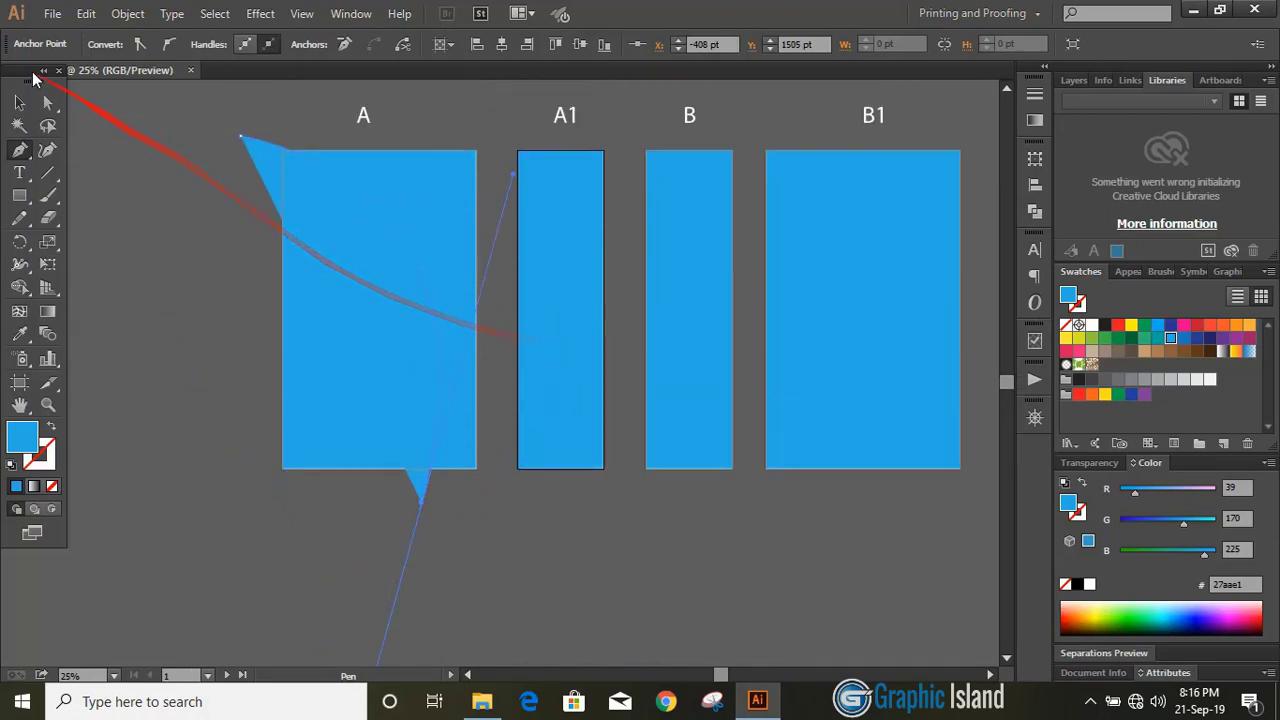
- Give the curve no fill and a black stroke, then adjust a handle to smooth the arc
{"action": "left_click", "coordinate": [20, 102]}
{"action": "left_click", "coordinate": [51, 426]}
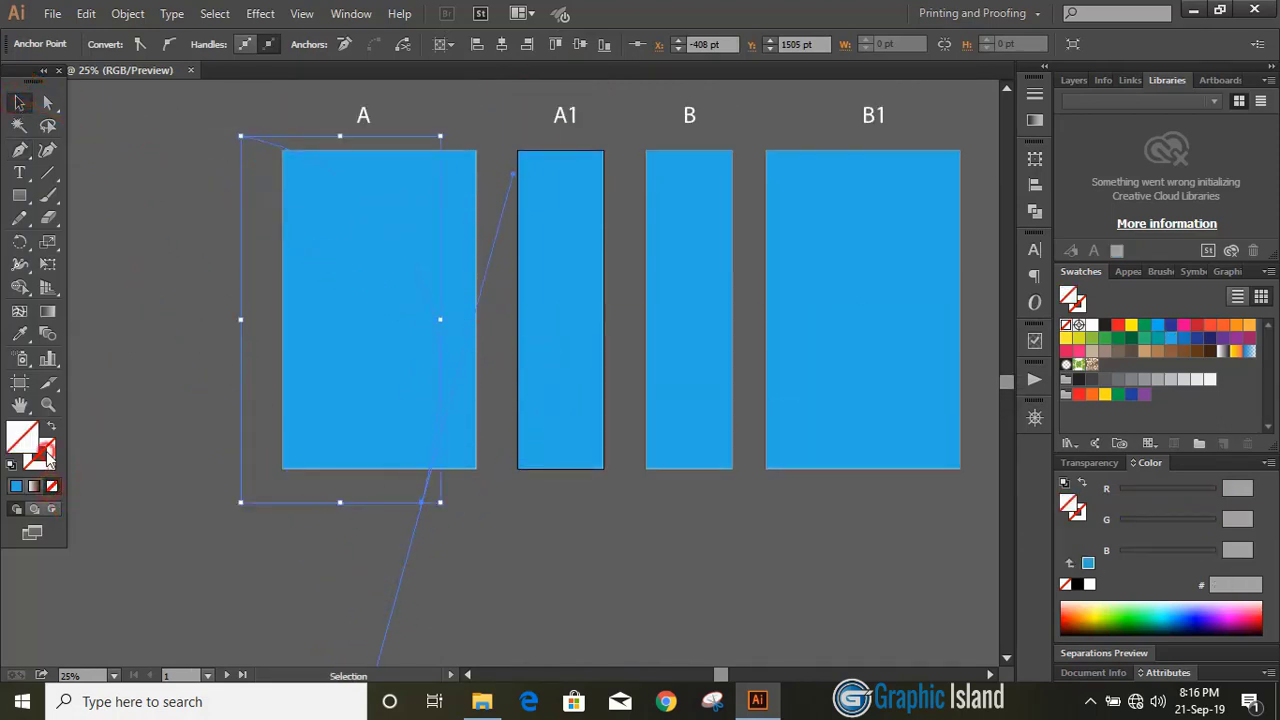
{"action": "left_click", "coordinate": [39, 455]}
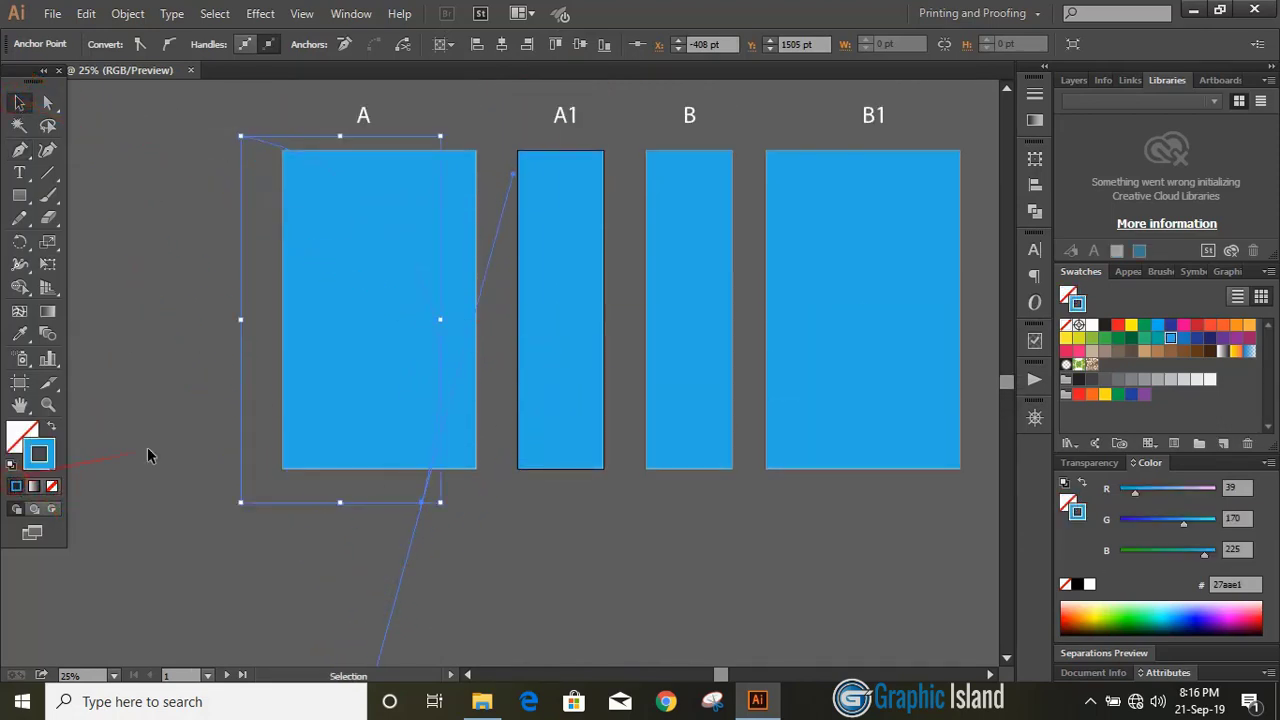
{"action": "left_click", "coordinate": [1103, 327]}
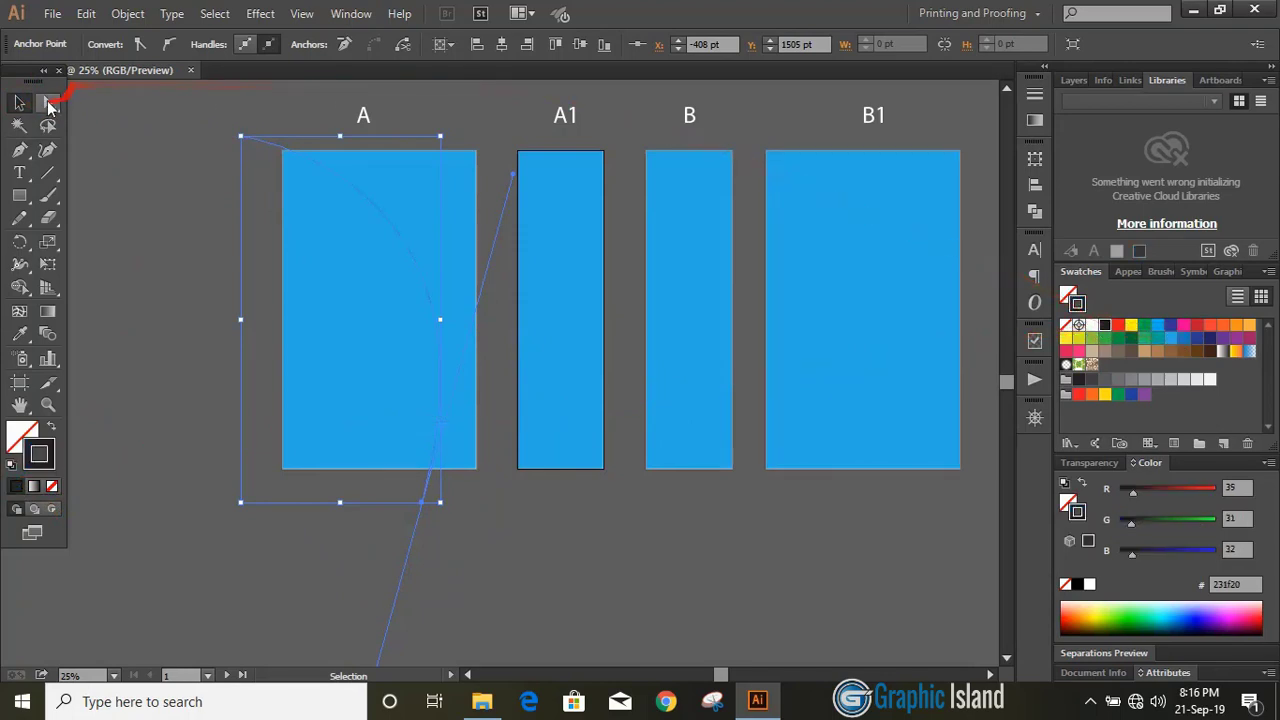
{"action": "left_click", "coordinate": [47, 102]}
{"action": "left_click_drag", "start_coordinate": [236, 137], "coordinate": [263, 270]}
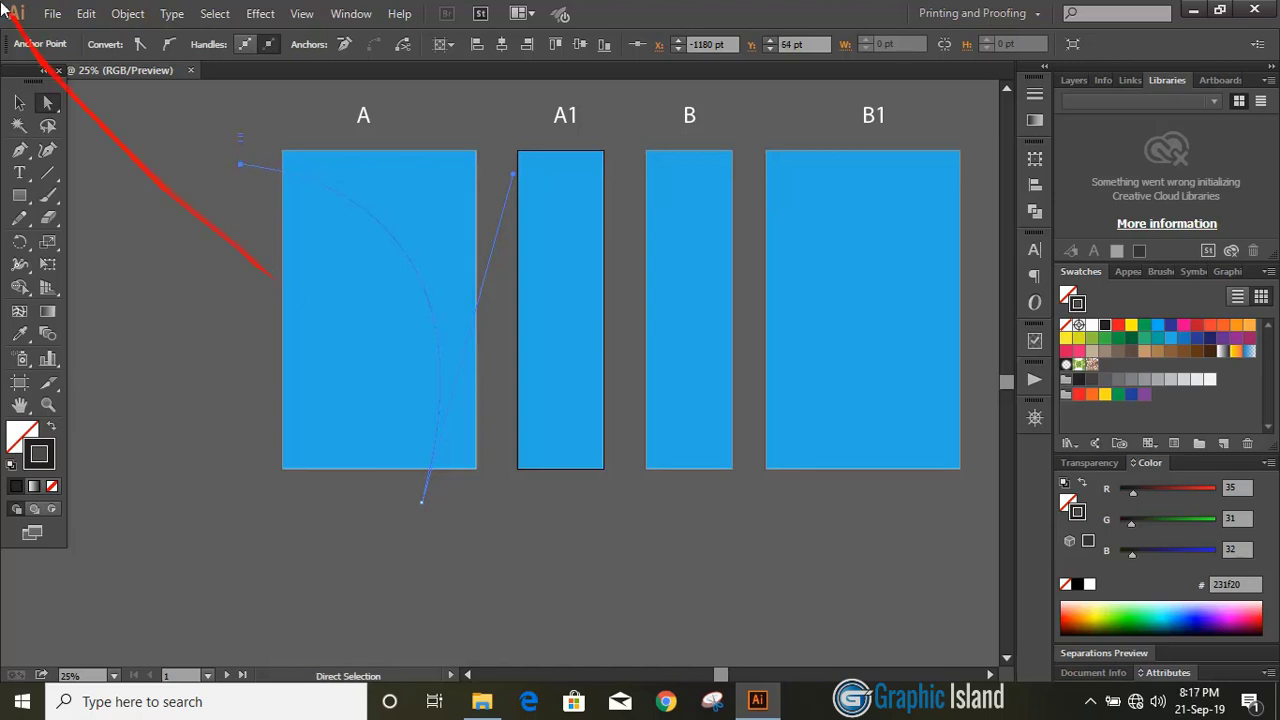
- Draw a second Pen curve from A's top-left corner, bending through the gap between A and A1
{"action": "left_click", "coordinate": [19, 102]}
{"action": "left_click", "coordinate": [174, 313]}
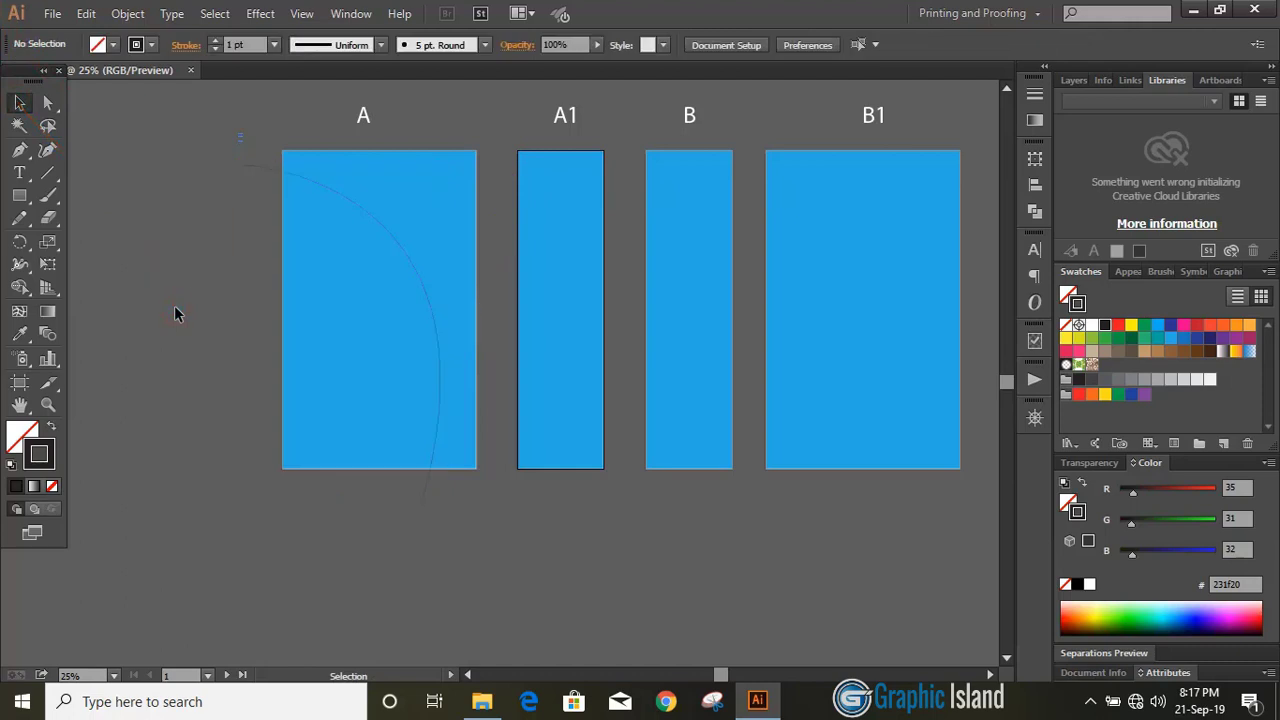
{"action": "scroll", "coordinate": [174, 313], "scroll_direction": "up", "scroll_amount": 1}
{"action": "left_click", "coordinate": [20, 150]}
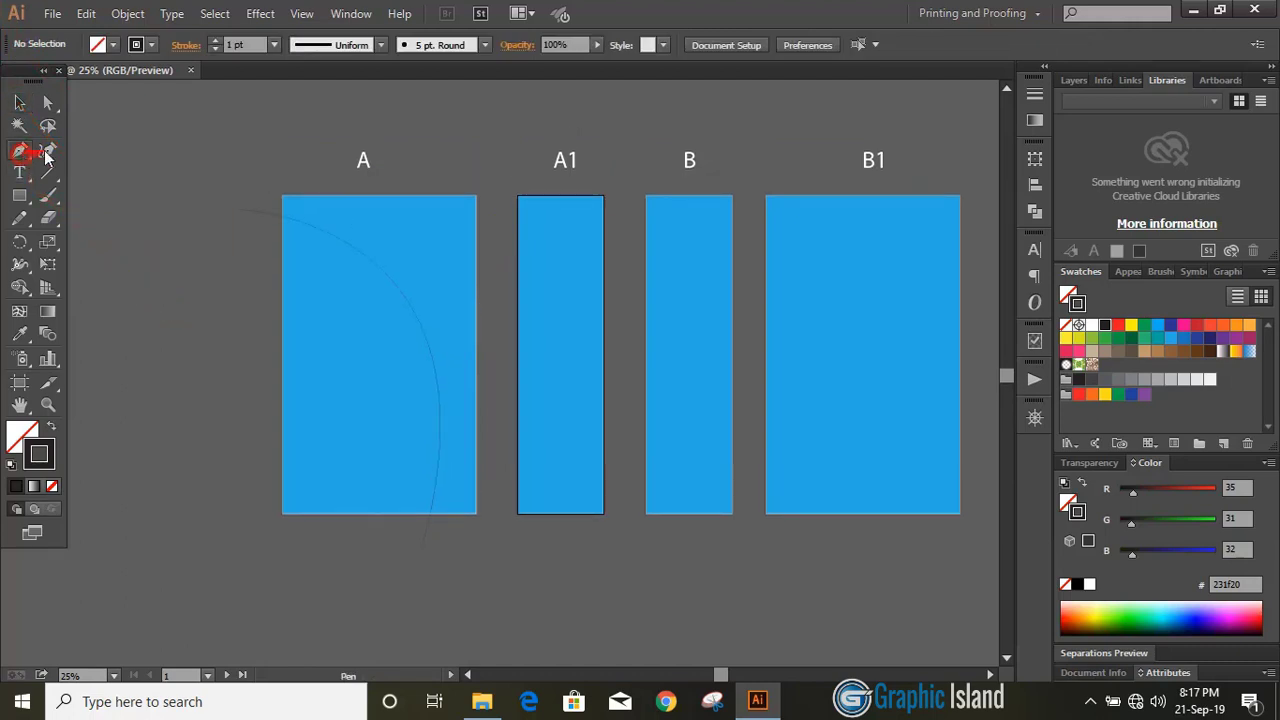
{"action": "left_click", "coordinate": [281, 189]}
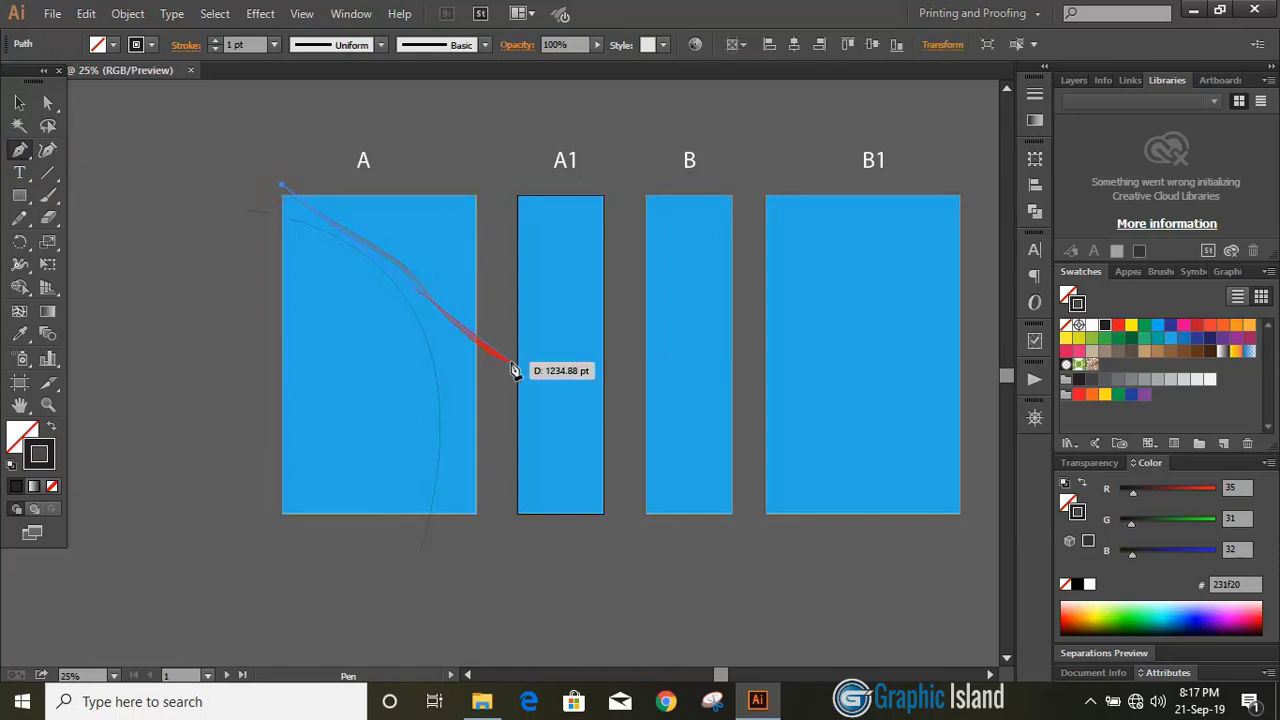
{"action": "scroll", "coordinate": [512, 366], "scroll_direction": "down", "scroll_amount": 1}
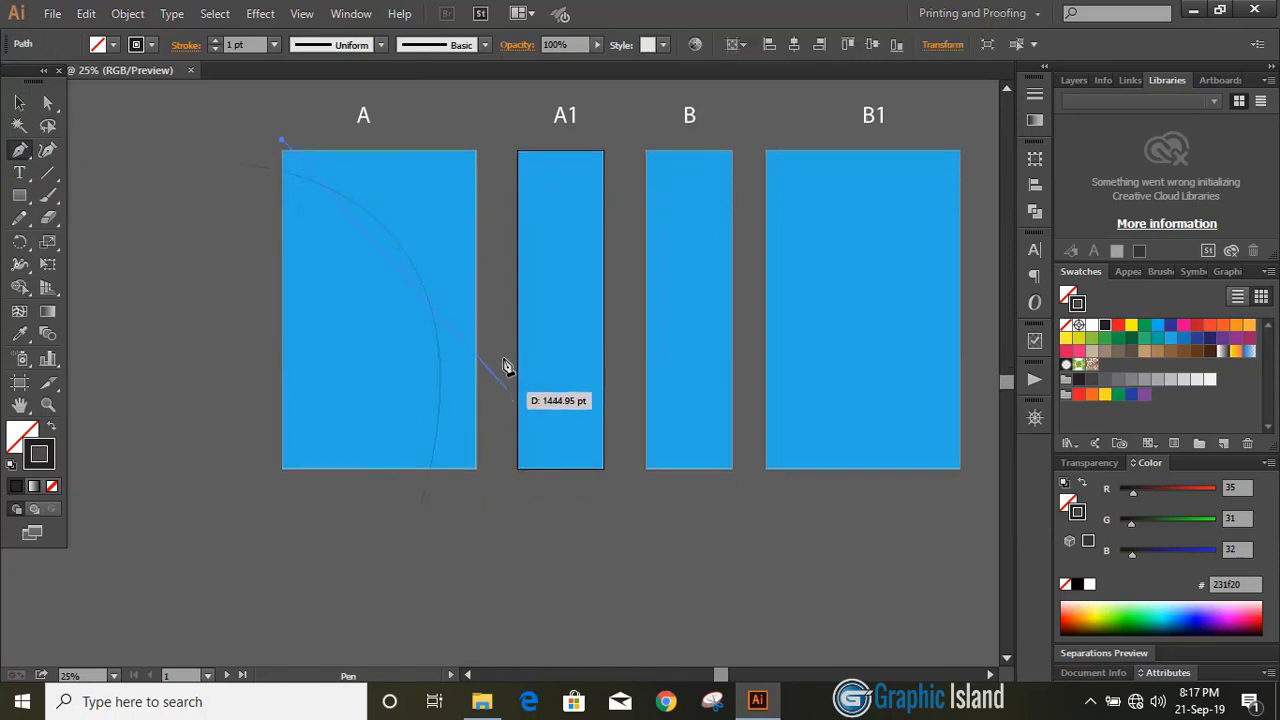
{"action": "left_click", "coordinate": [502, 365]}
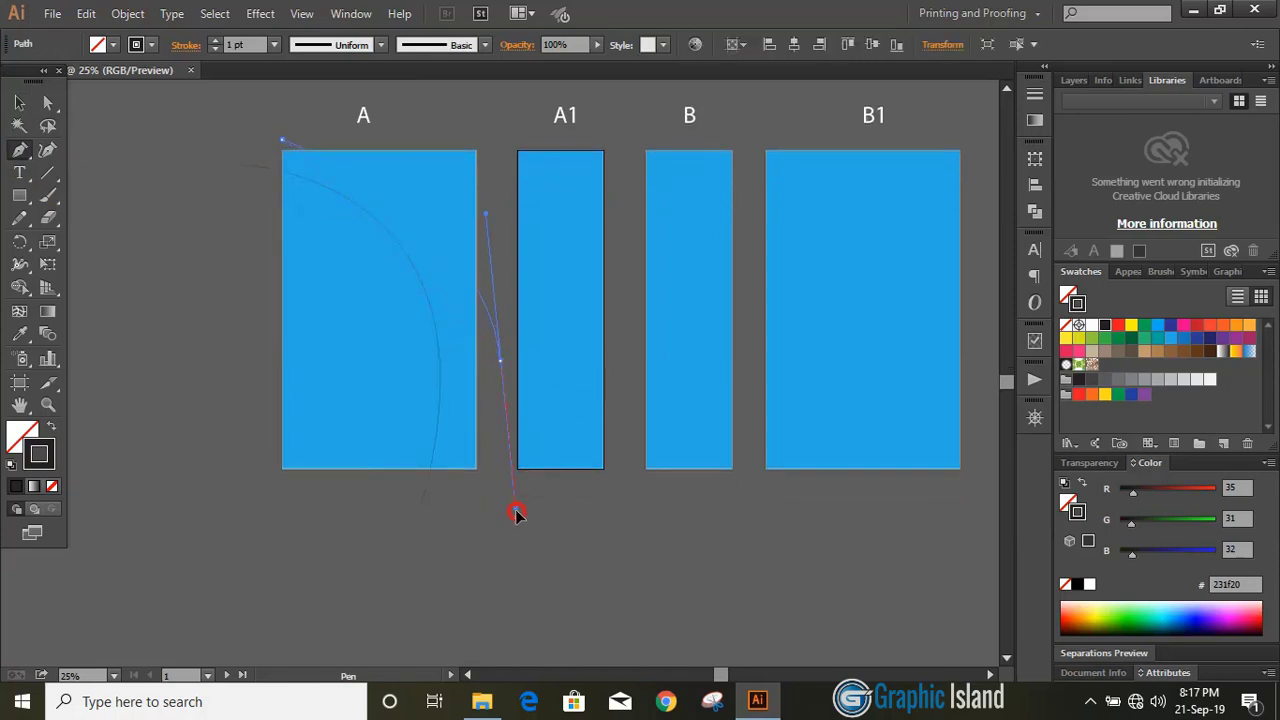
{"action": "left_click_drag", "start_coordinate": [516, 514], "coordinate": [531, 527]}
{"action": "left_click", "coordinate": [527, 519]}
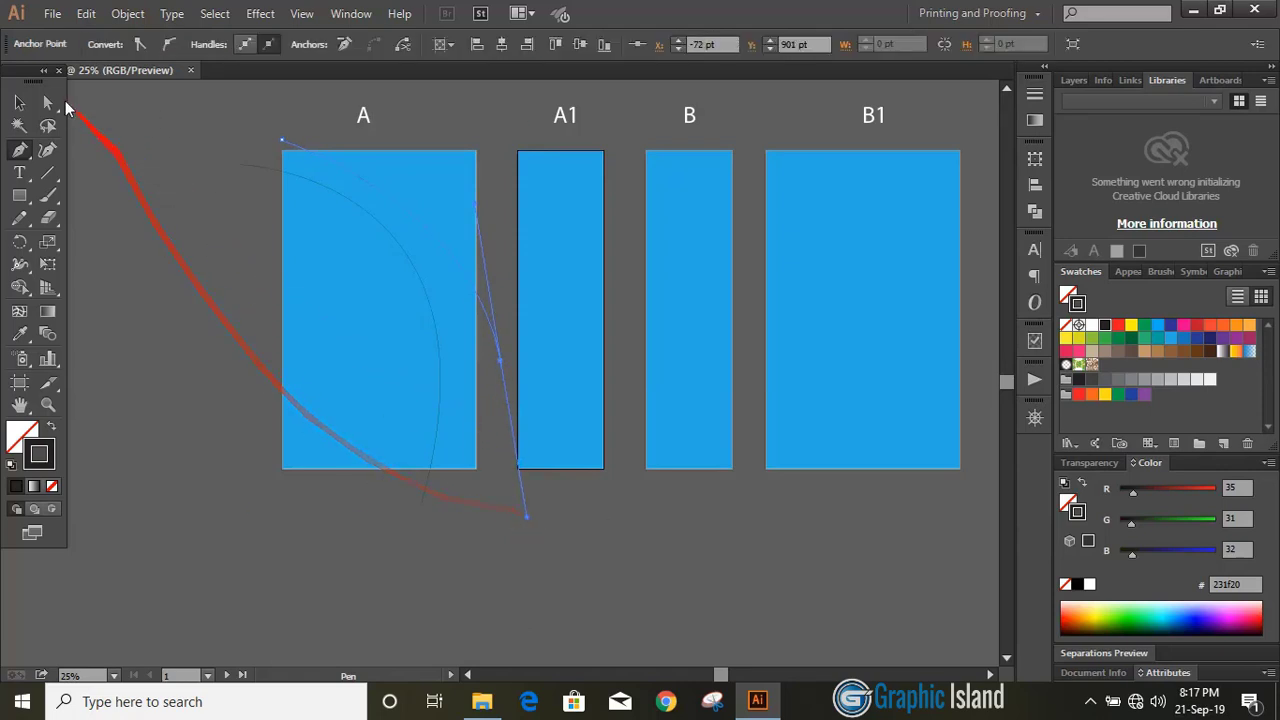
{"action": "left_click", "coordinate": [19, 102]}
- Nudge, rotate and resize the second curve, then refine its top-left anchor's direction handle
{"action": "left_click", "coordinate": [157, 237]}
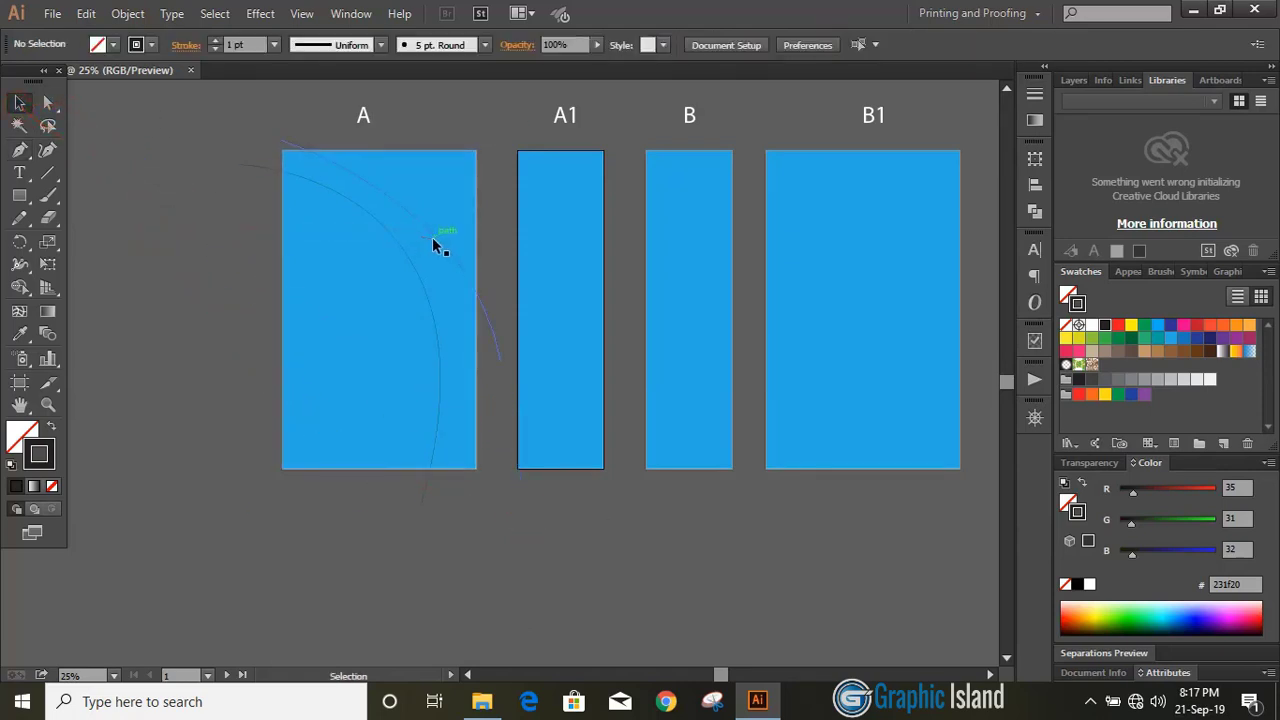
{"action": "left_click", "coordinate": [432, 237]}
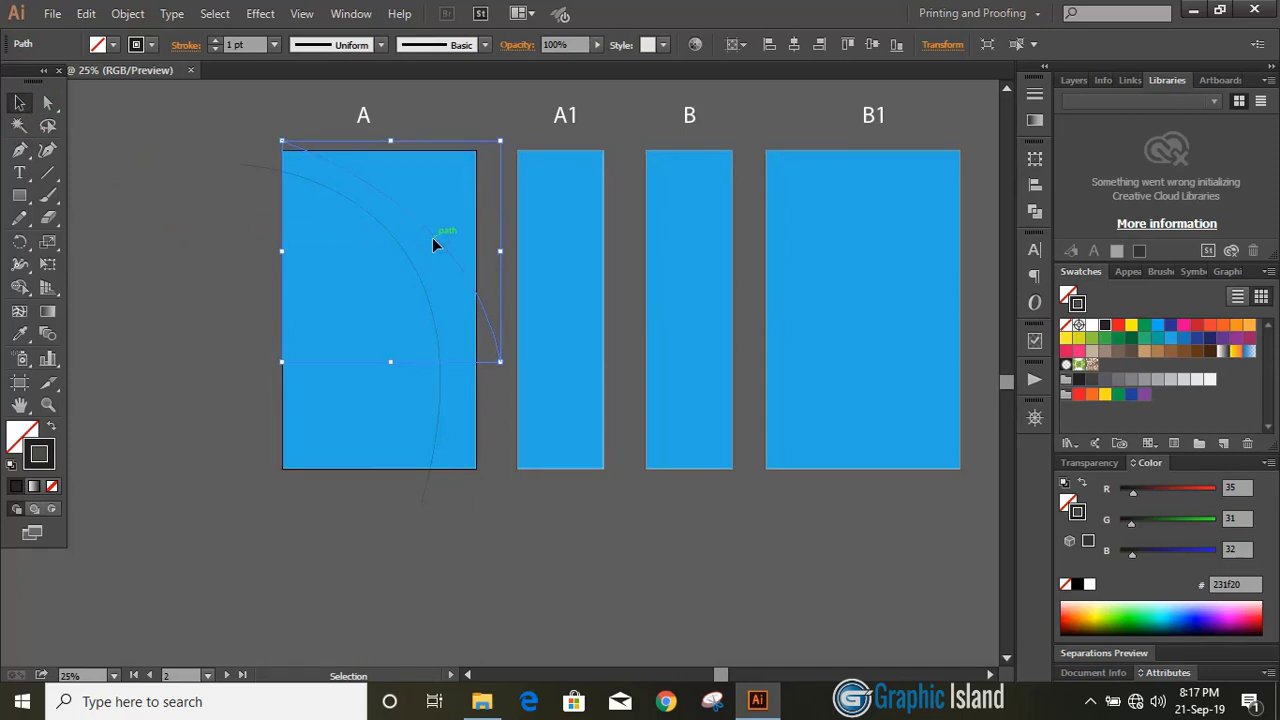
{"action": "key", "text": "Down"}
{"action": "key", "text": "Down"}
{"action": "key", "text": "Down"}
{"action": "key", "text": "Down"}
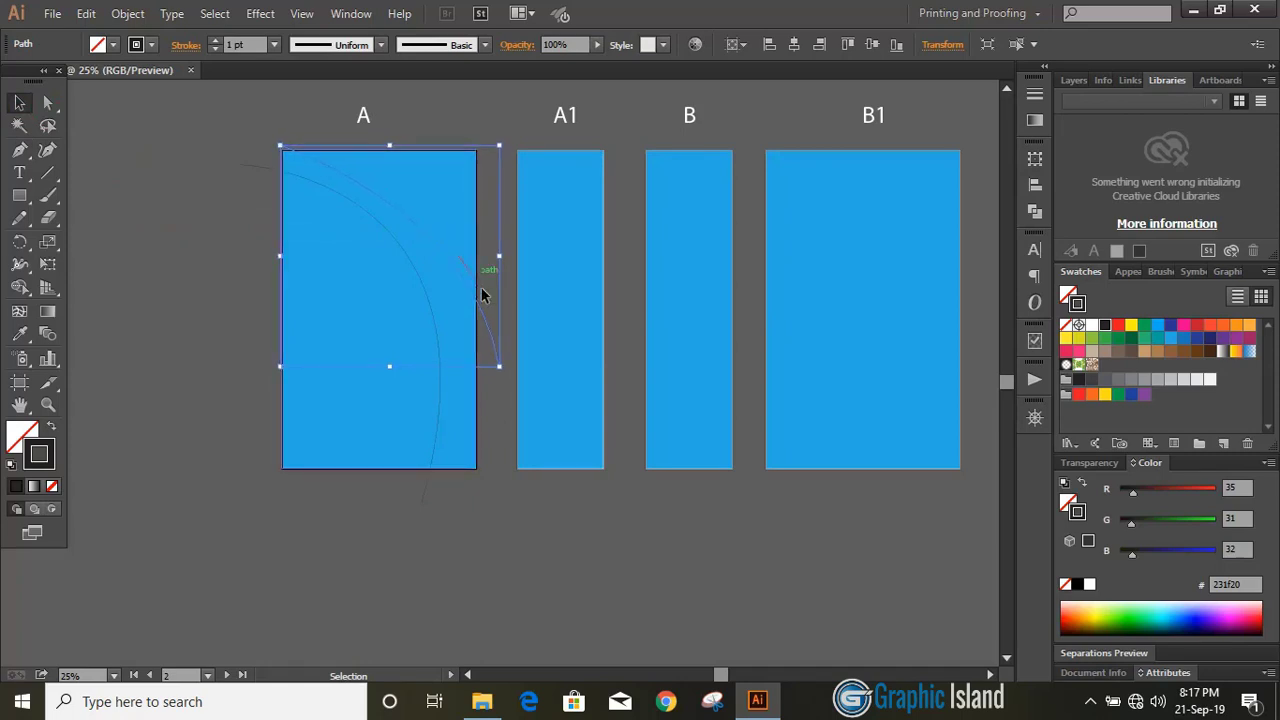
{"action": "left_click_drag", "start_coordinate": [507, 376], "coordinate": [511, 376]}
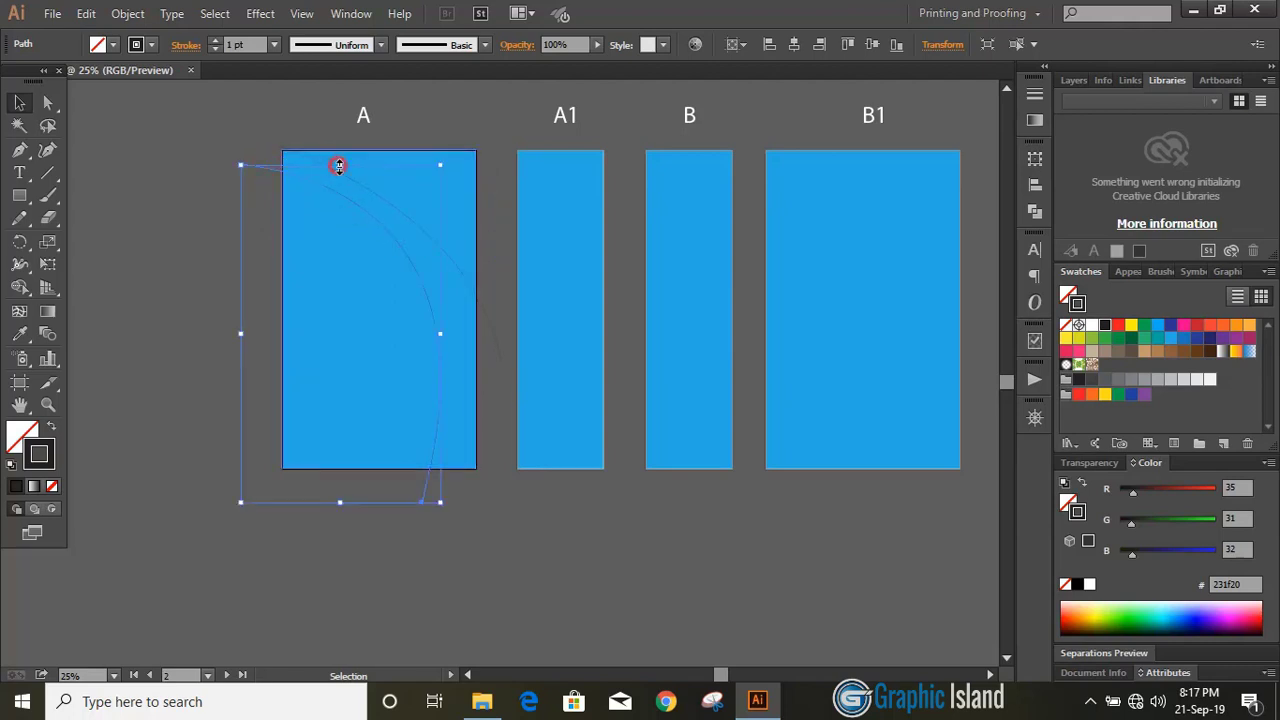
{"action": "left_click_drag", "start_coordinate": [339, 167], "coordinate": [336, 160]}
{"action": "mouse_move", "coordinate": [243, 331]}
{"action": "left_mouse_down"}
{"action": "mouse_move", "coordinate": [231, 329]}
{"action": "mouse_move", "coordinate": [249, 332]}
{"action": "left_mouse_up"}
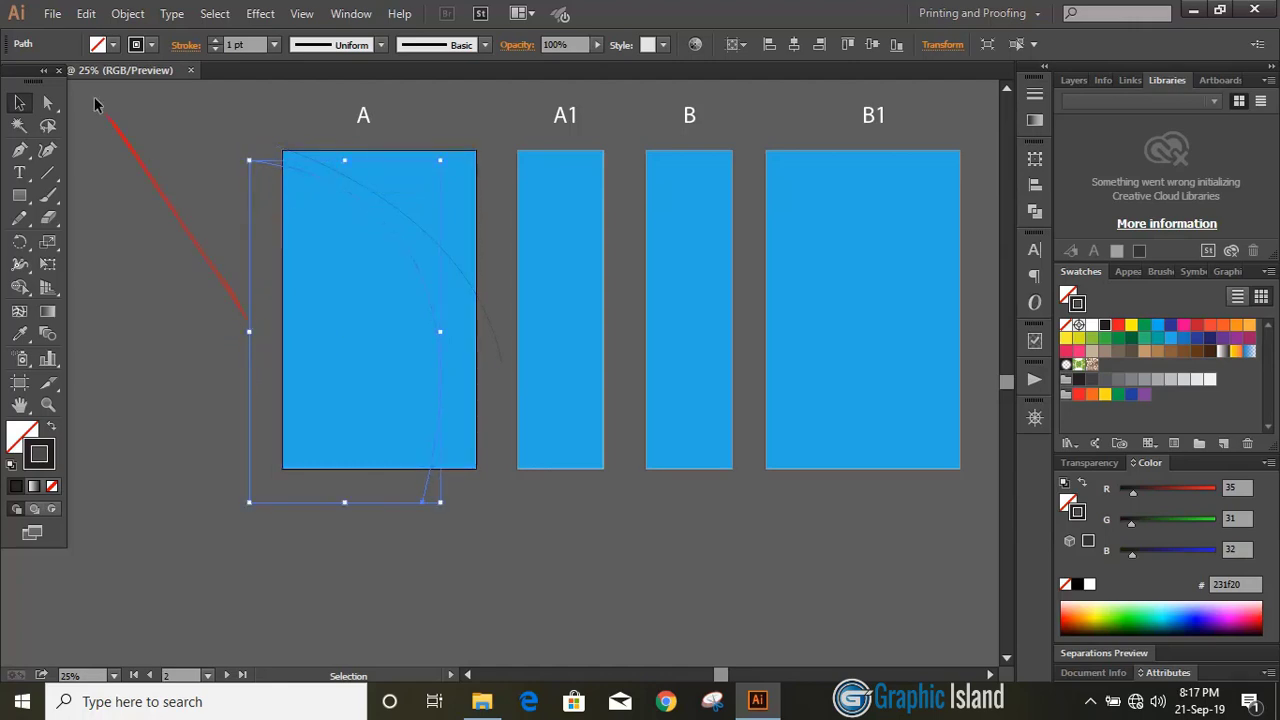
{"action": "left_click", "coordinate": [47, 102]}
{"action": "left_click", "coordinate": [250, 162]}
{"action": "left_click_drag", "start_coordinate": [510, 176], "coordinate": [507, 187]}
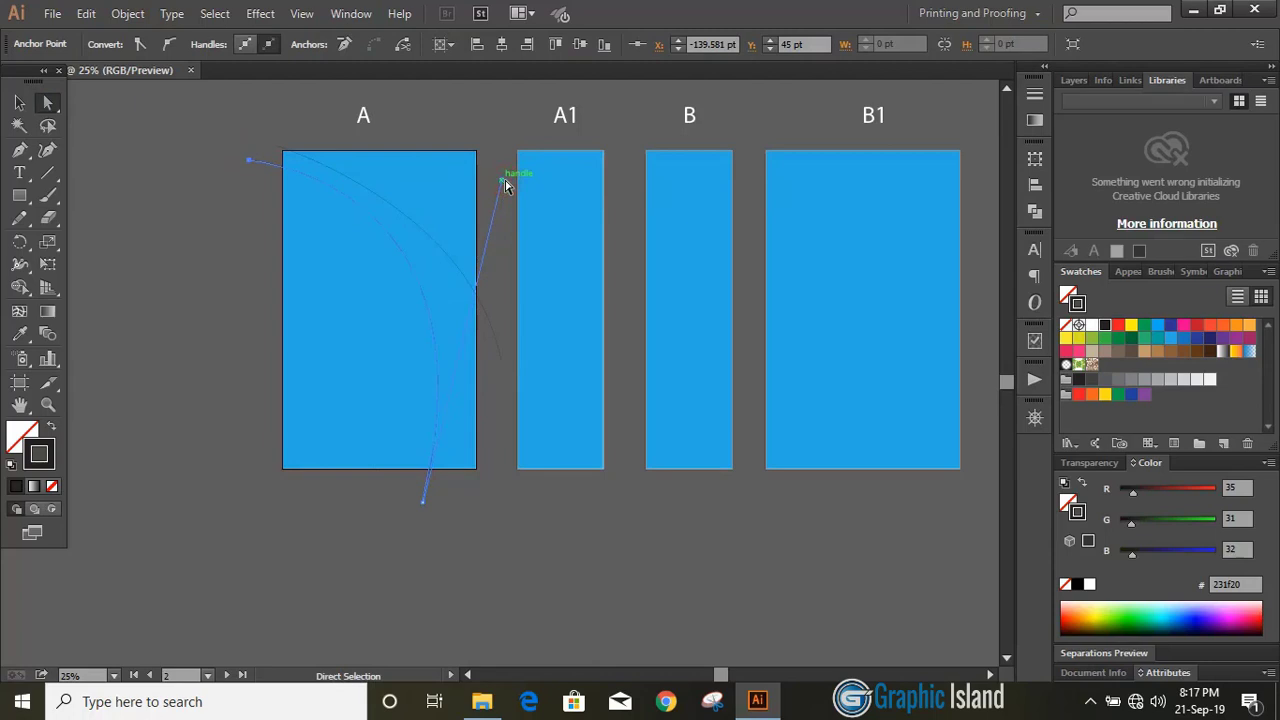
- Copy the arc 40 pt to the right and rotate the copy a few degrees
{"action": "left_click", "coordinate": [19, 102]}
{"action": "left_click", "coordinate": [222, 318]}
{"action": "key", "text": "ctrl+equal"}
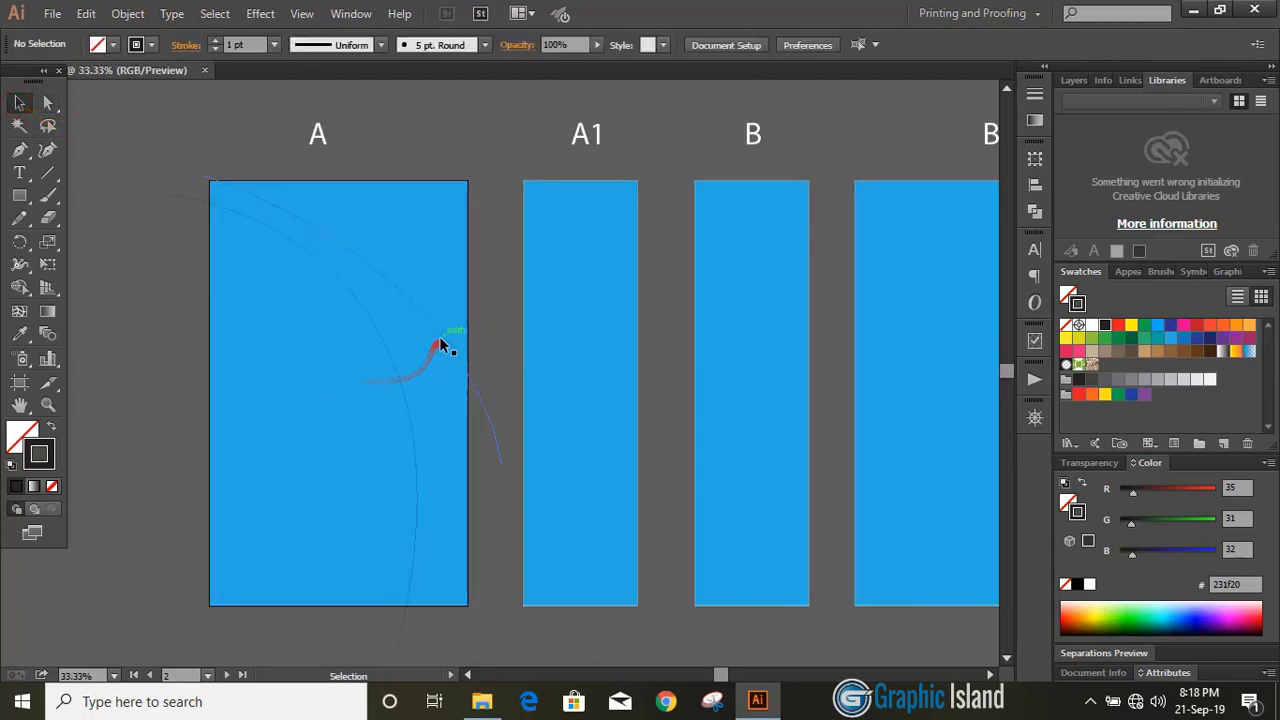
{"action": "left_click_drag", "start_coordinate": [441, 340], "coordinate": [456, 335]}
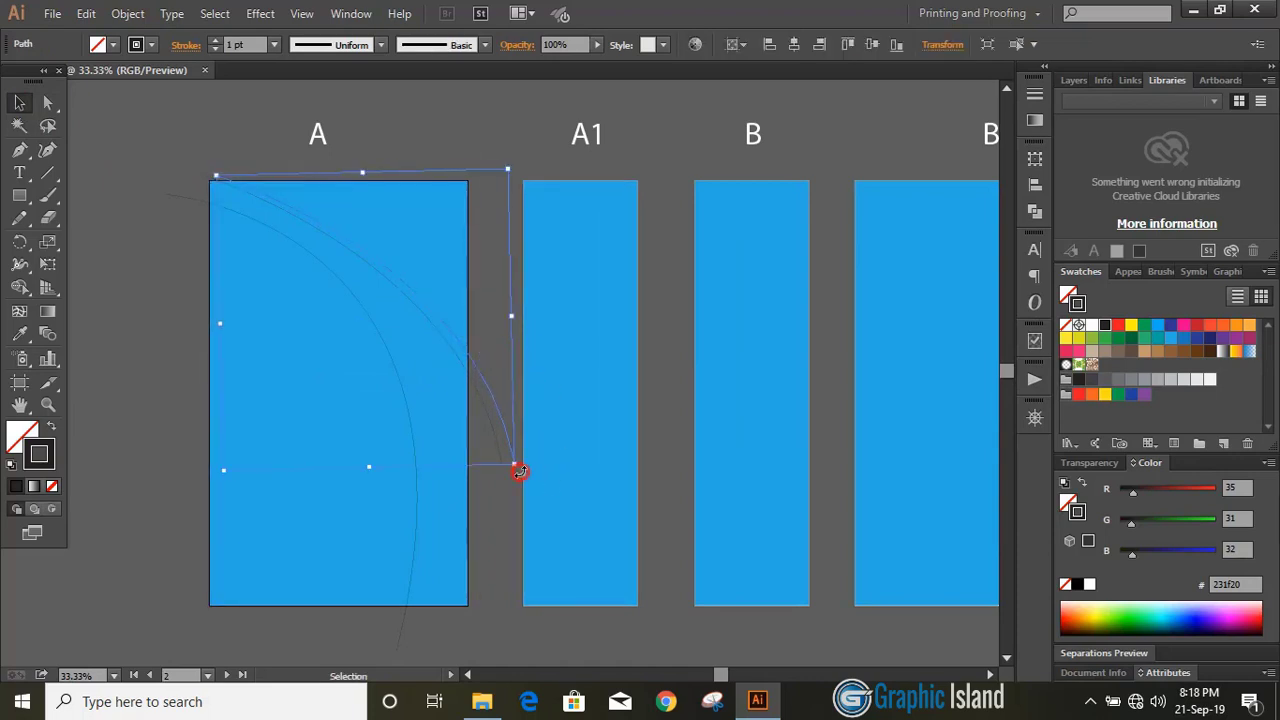
{"action": "left_click_drag", "start_coordinate": [521, 471], "coordinate": [530, 483]}
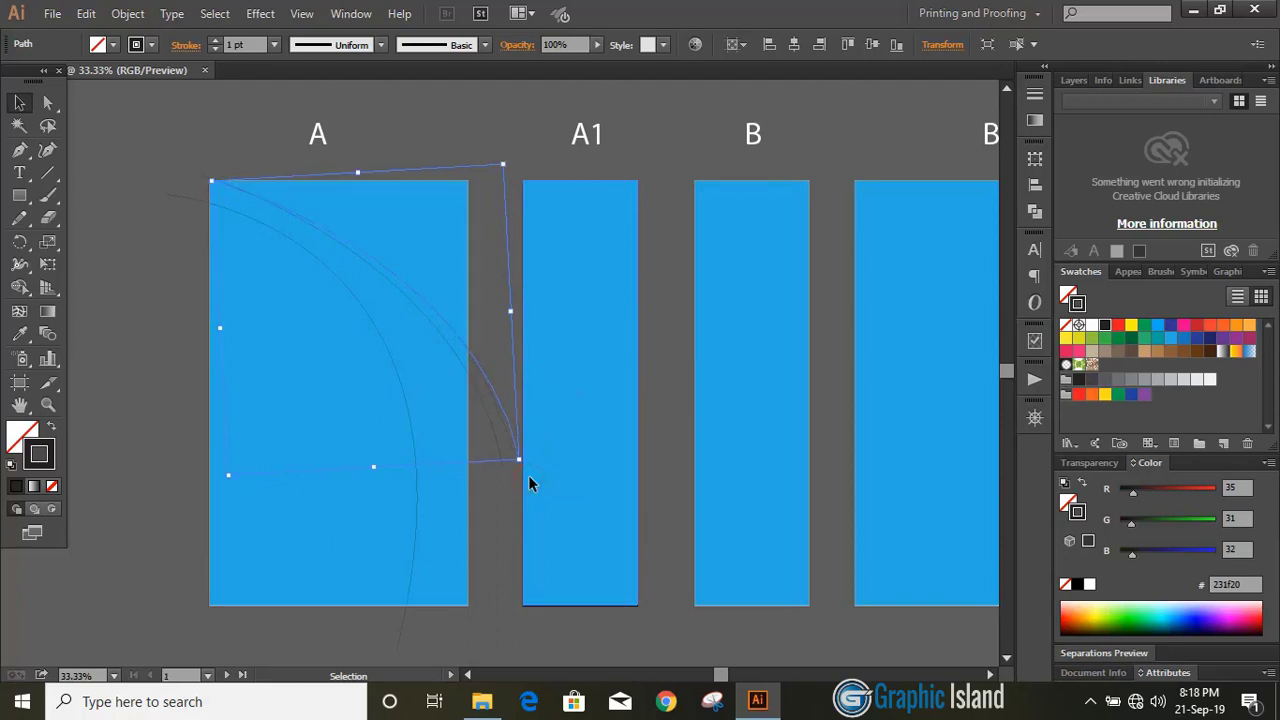
{"action": "key", "text": "ctrl+shift+a"}
- Start a new Pen curve near artboard A's right edge
{"action": "key", "text": "p"}
{"action": "scroll", "coordinate": [391, 211], "scroll_direction": "up", "scroll_amount": 1}
{"action": "left_click_drag", "start_coordinate": [394, 206], "coordinate": [453, 337]}
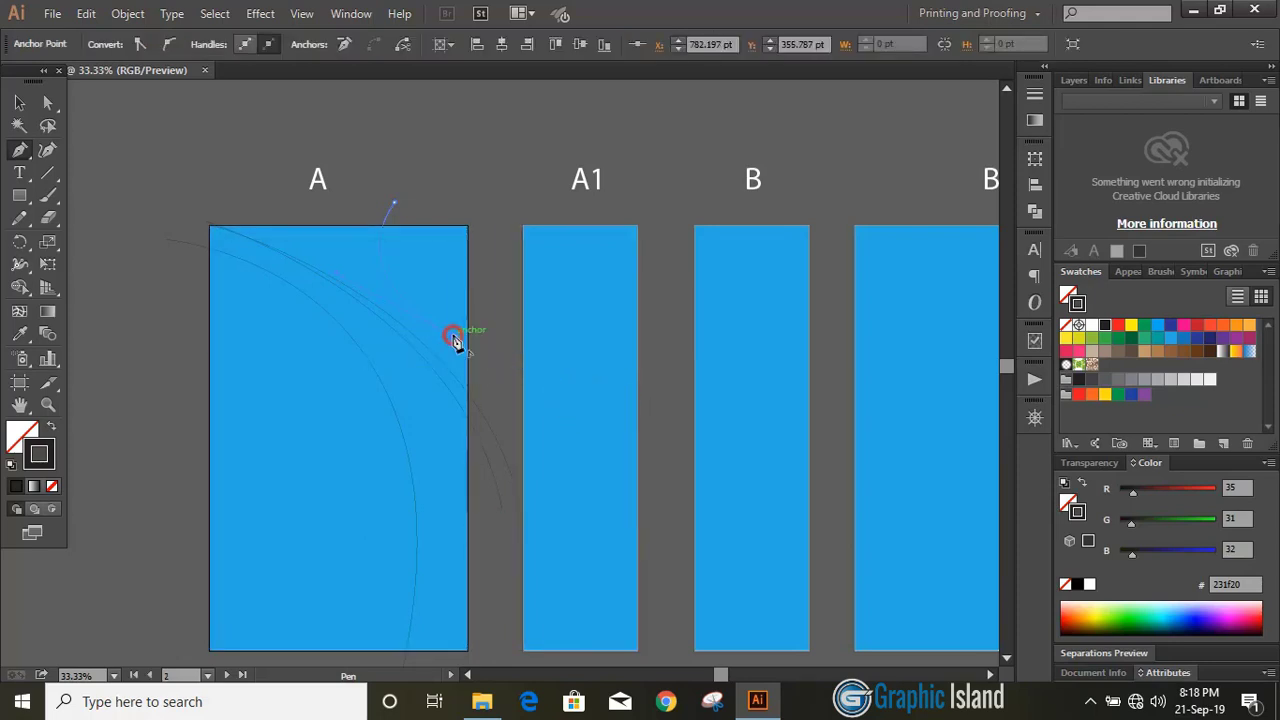
- Bend the new curve toward the upper left and finish it
{"action": "left_click_drag", "start_coordinate": [453, 340], "coordinate": [450, 140]}
{"action": "left_click", "coordinate": [16, 100]}
{"action": "left_click", "coordinate": [195, 193]}
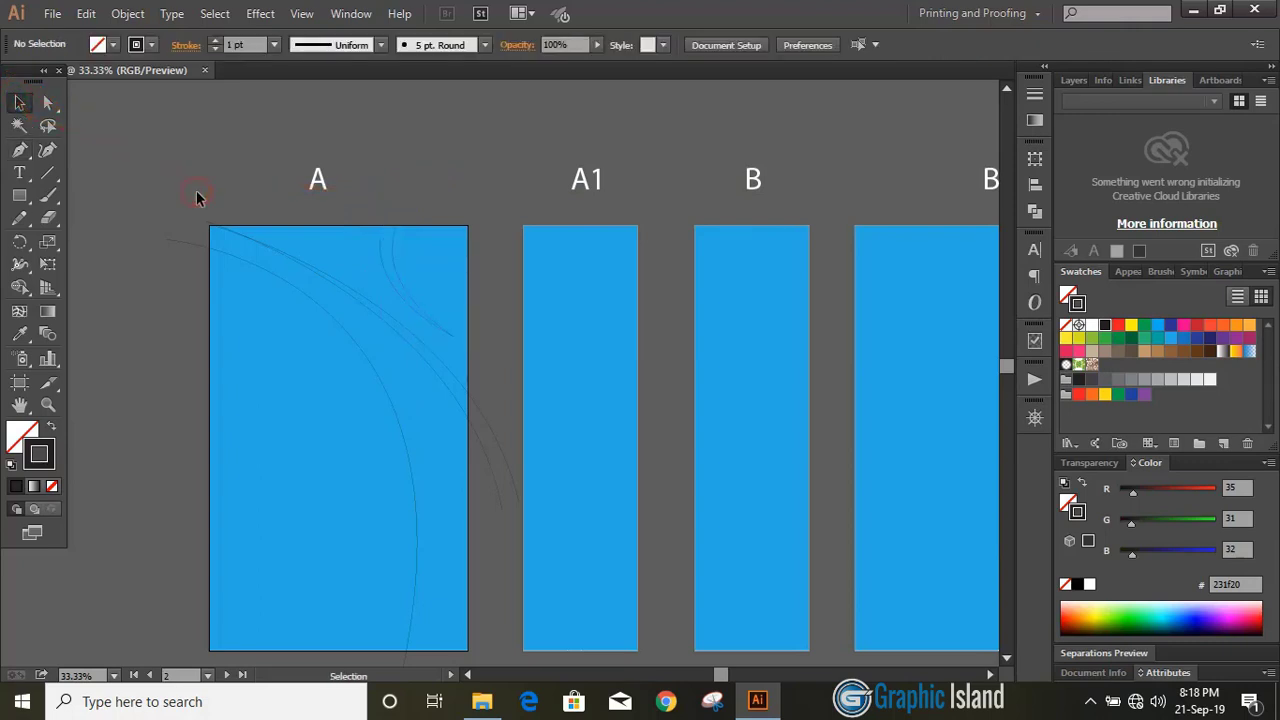
- Draw another curve from artboard A's top-right corner across onto artboard A1
{"action": "scroll", "coordinate": [193, 190], "scroll_direction": "up", "scroll_amount": 1}
{"action": "left_click", "coordinate": [19, 149]}
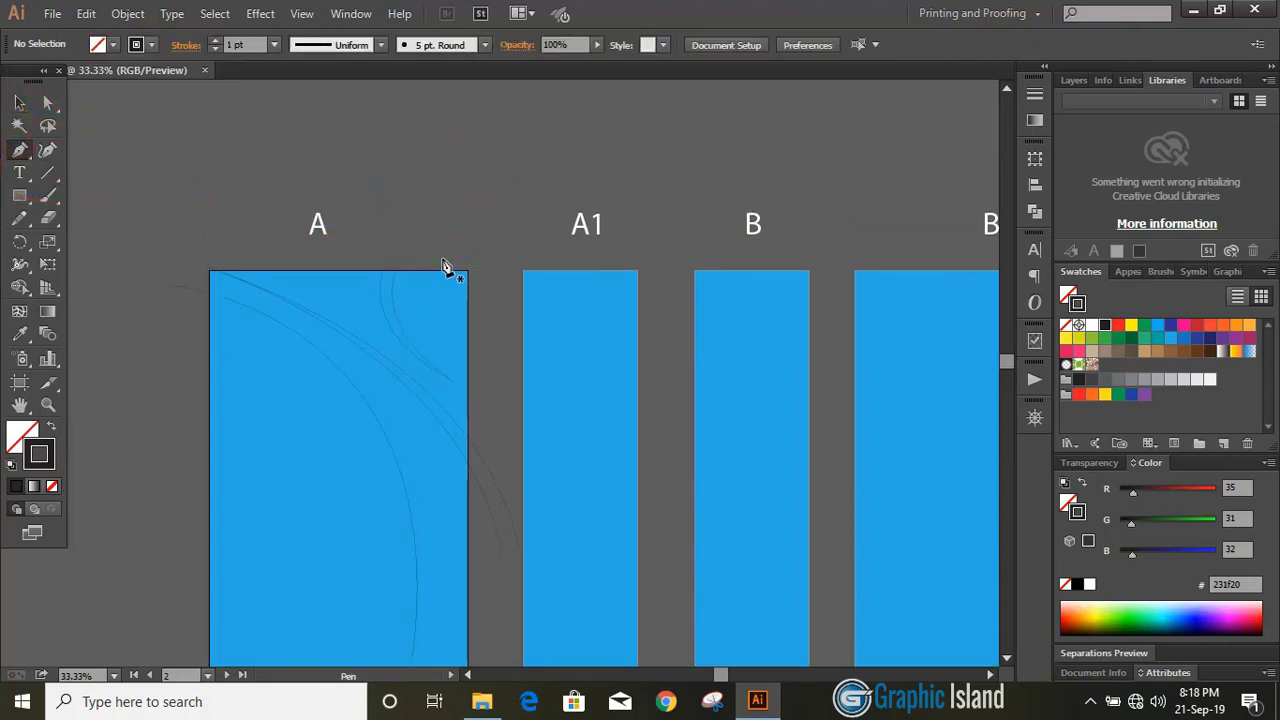
{"action": "left_click_drag", "start_coordinate": [447, 258], "coordinate": [489, 388]}
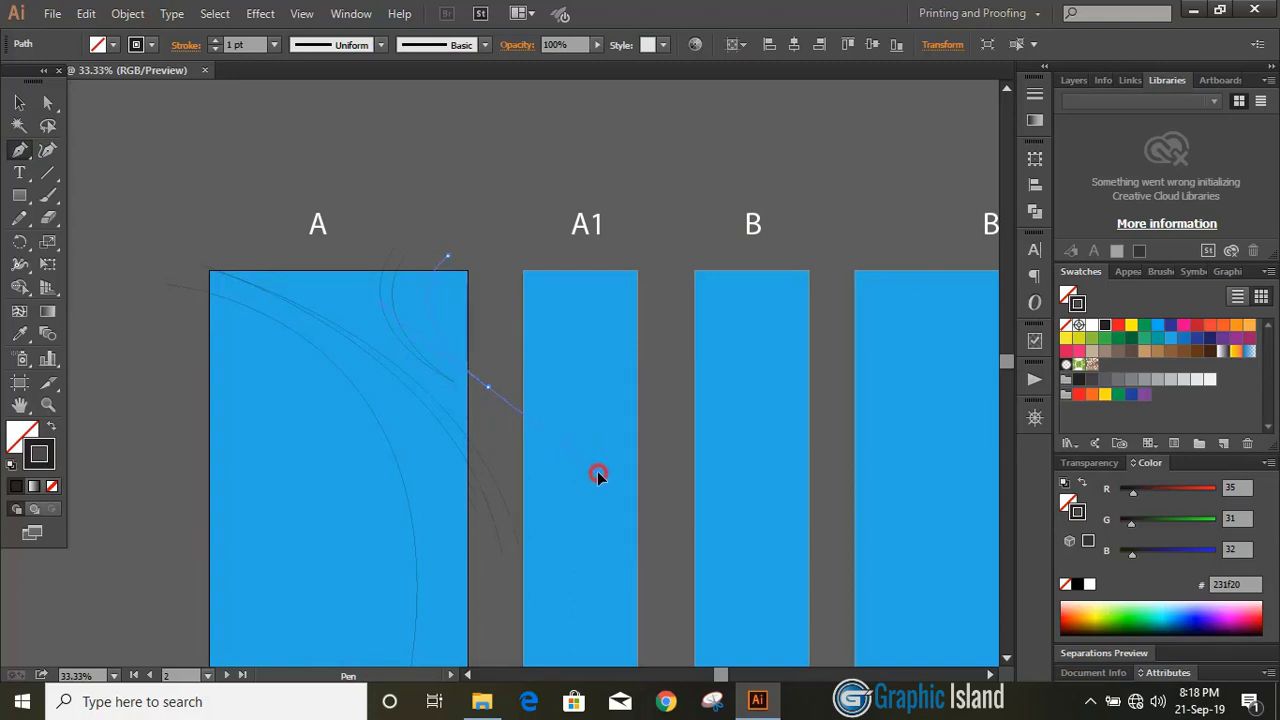
{"action": "left_click_drag", "start_coordinate": [597, 476], "coordinate": [60, 80]}
{"action": "key", "text": "v"}
{"action": "left_click", "coordinate": [151, 163]}
- Enlarge the small curve at A's top-right and move it up slightly
{"action": "scroll", "coordinate": [267, 271], "scroll_direction": "down", "scroll_amount": 1}
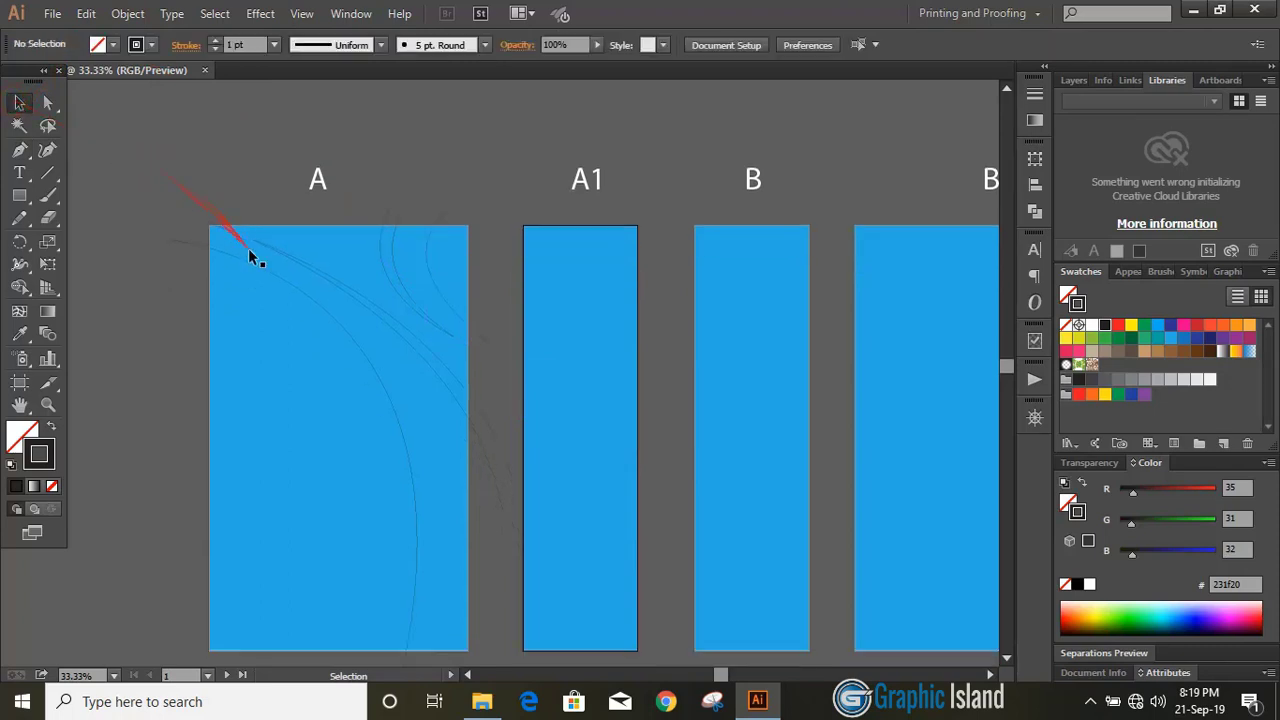
{"action": "left_click", "coordinate": [450, 334]}
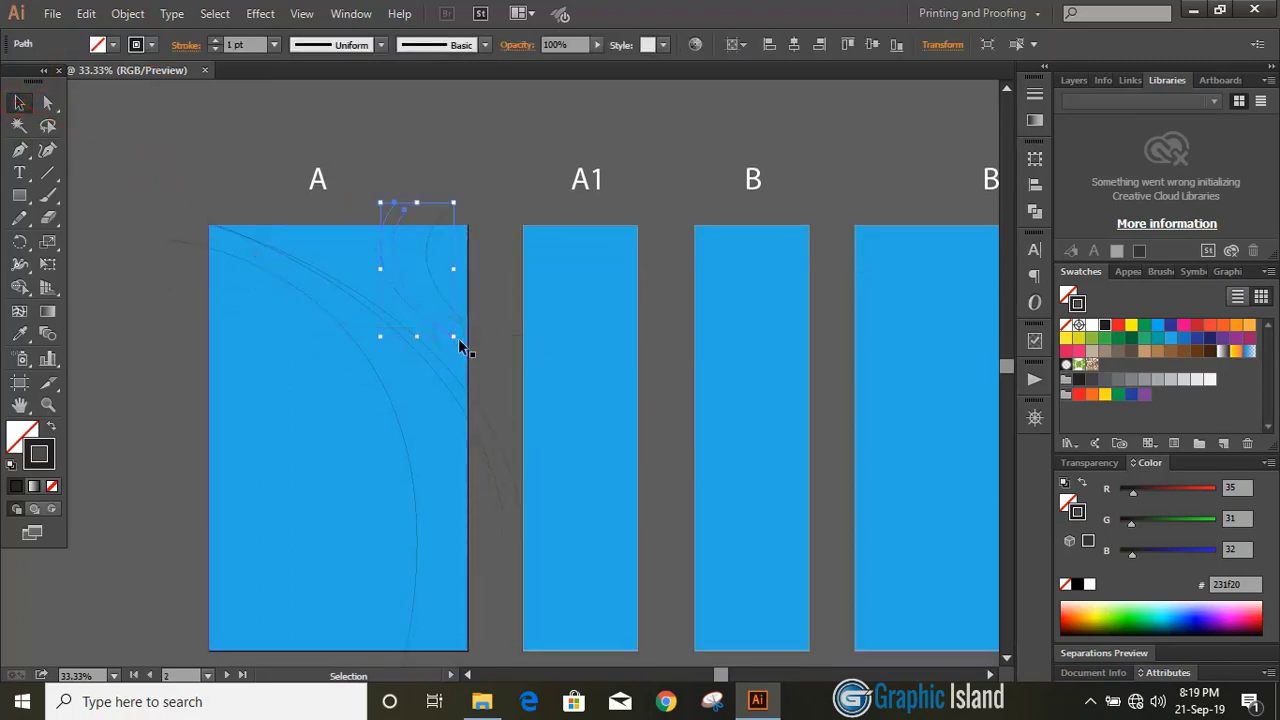
{"action": "left_click_drag", "start_coordinate": [457, 341], "coordinate": [480, 363]}
{"action": "left_click_drag", "start_coordinate": [414, 312], "coordinate": [418, 305]}
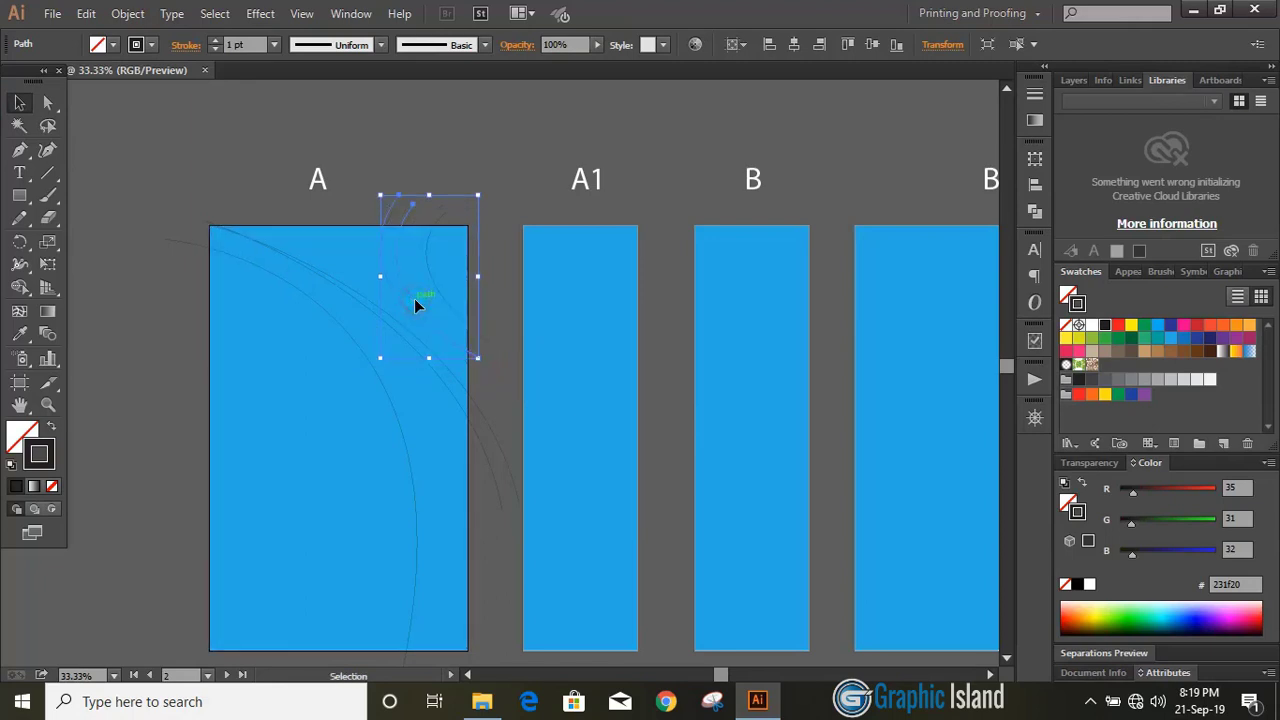
{"action": "key", "text": "ctrl+shift+a"}
- Start a new Pen path below artboard A's bottom-right corner
{"action": "scroll", "coordinate": [414, 298], "scroll_direction": "down", "scroll_amount": 3}
{"action": "key", "text": "p"}
{"action": "left_click_drag", "start_coordinate": [414, 226], "coordinate": [397, 590]}
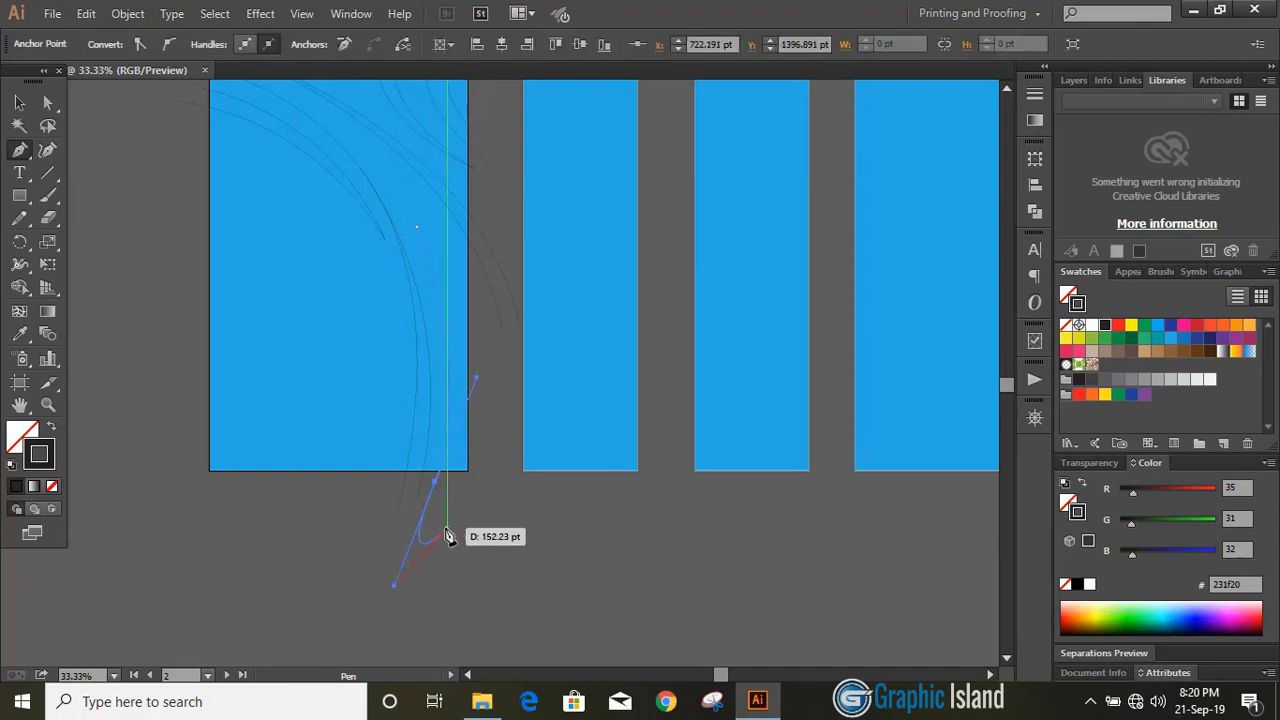
- Finish the Pen path with a long curve running up artboard A's right side to its top
{"action": "left_click", "coordinate": [440, 482]}
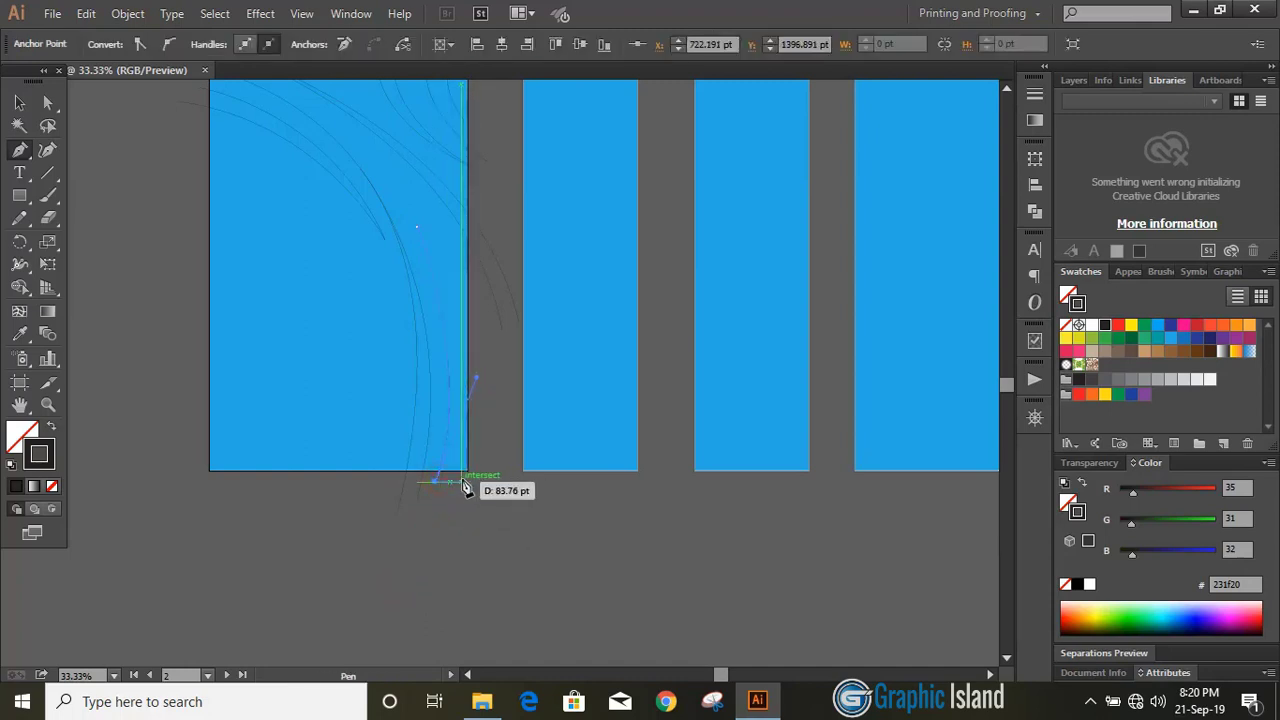
{"action": "left_click", "coordinate": [460, 481]}
{"action": "left_click_drag", "start_coordinate": [417, 228], "coordinate": [339, 144]}
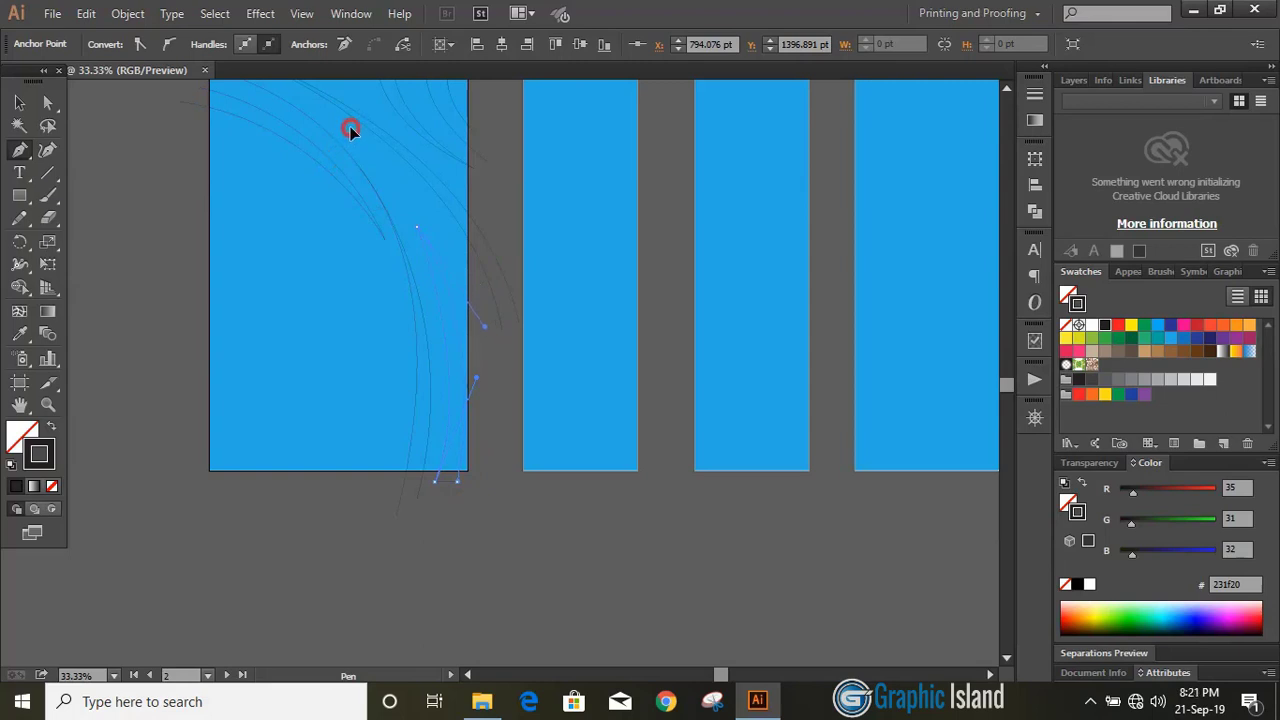
{"action": "left_click_drag", "start_coordinate": [350, 126], "coordinate": [343, 95]}
{"action": "scroll", "coordinate": [337, 91], "scroll_direction": "up", "scroll_amount": 3}
{"action": "left_click_drag", "start_coordinate": [339, 96], "coordinate": [343, 180]}
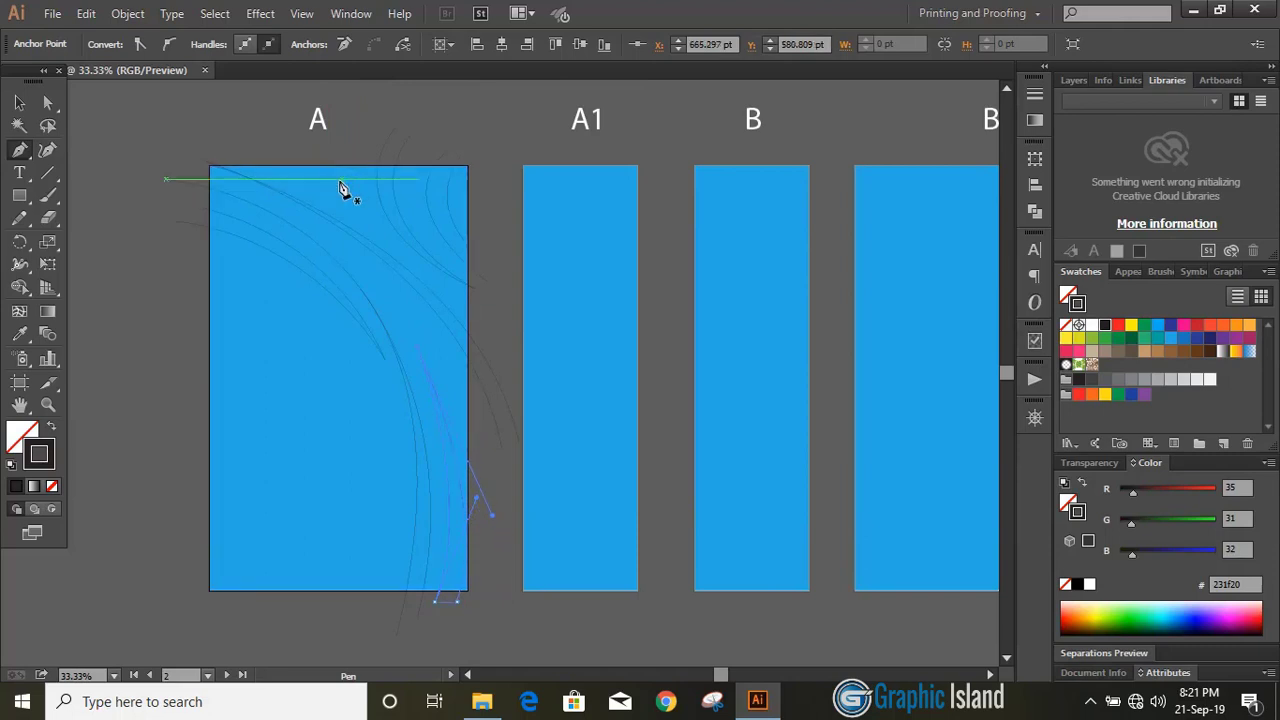
{"action": "left_click", "coordinate": [21, 105]}
- Stretch the path at artboard A's bottom below the artboard, nudge it left and shorten its top
{"action": "left_click", "coordinate": [180, 300]}
{"action": "scroll", "coordinate": [180, 300], "scroll_direction": "down", "scroll_amount": 2}
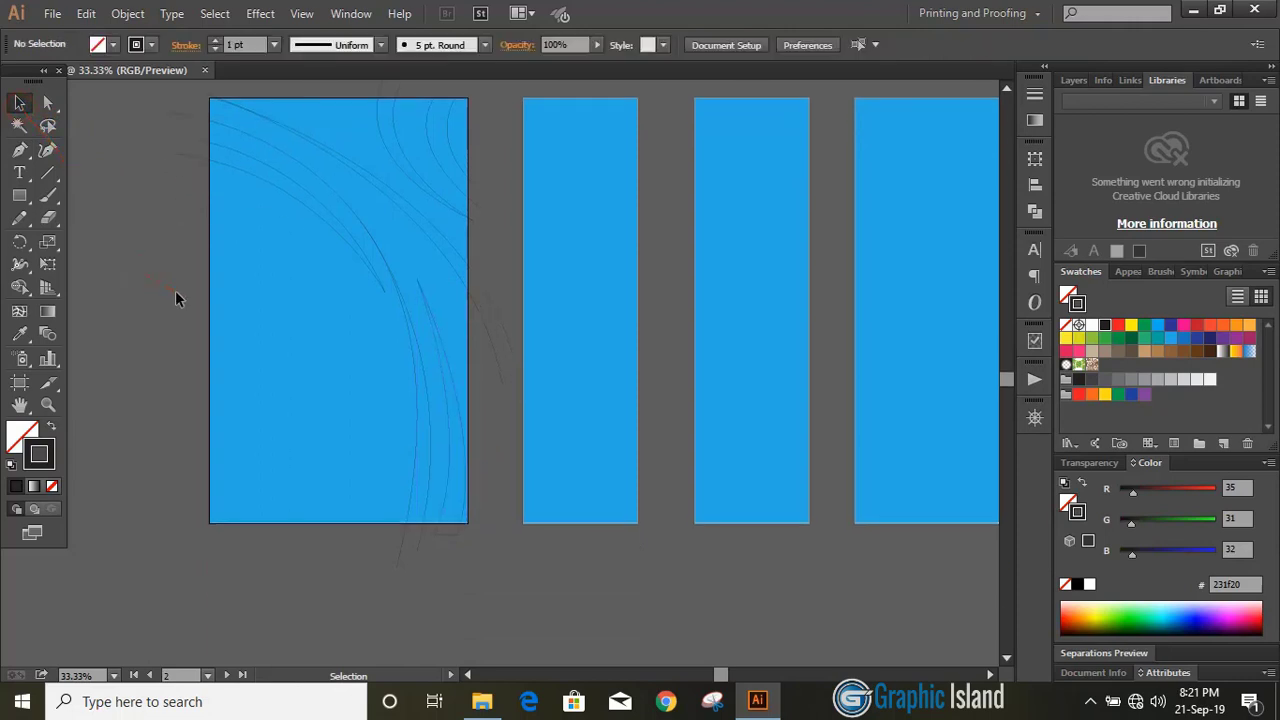
{"action": "left_click", "coordinate": [452, 543]}
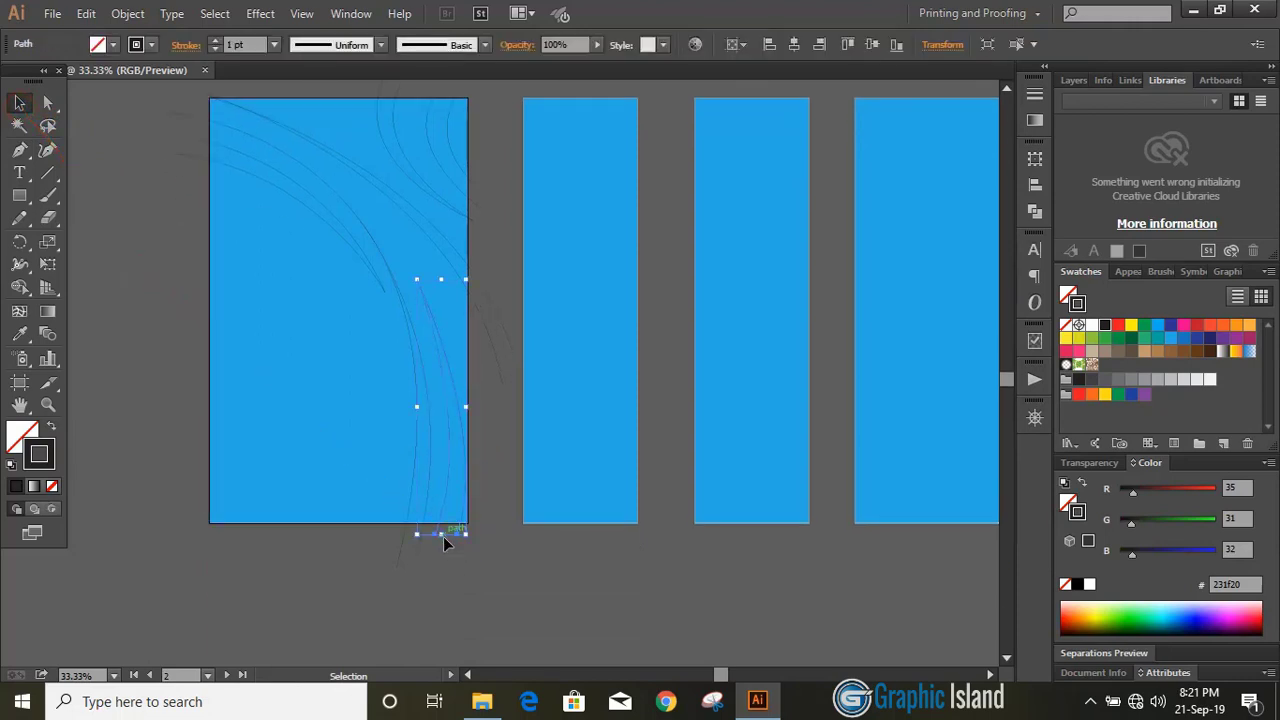
{"action": "left_click_drag", "start_coordinate": [443, 536], "coordinate": [432, 562]}
{"action": "key", "text": "Left"}
{"action": "key", "text": "Left"}
{"action": "key", "text": "Left"}
{"action": "key", "text": "Left"}
{"action": "key", "text": "Left"}
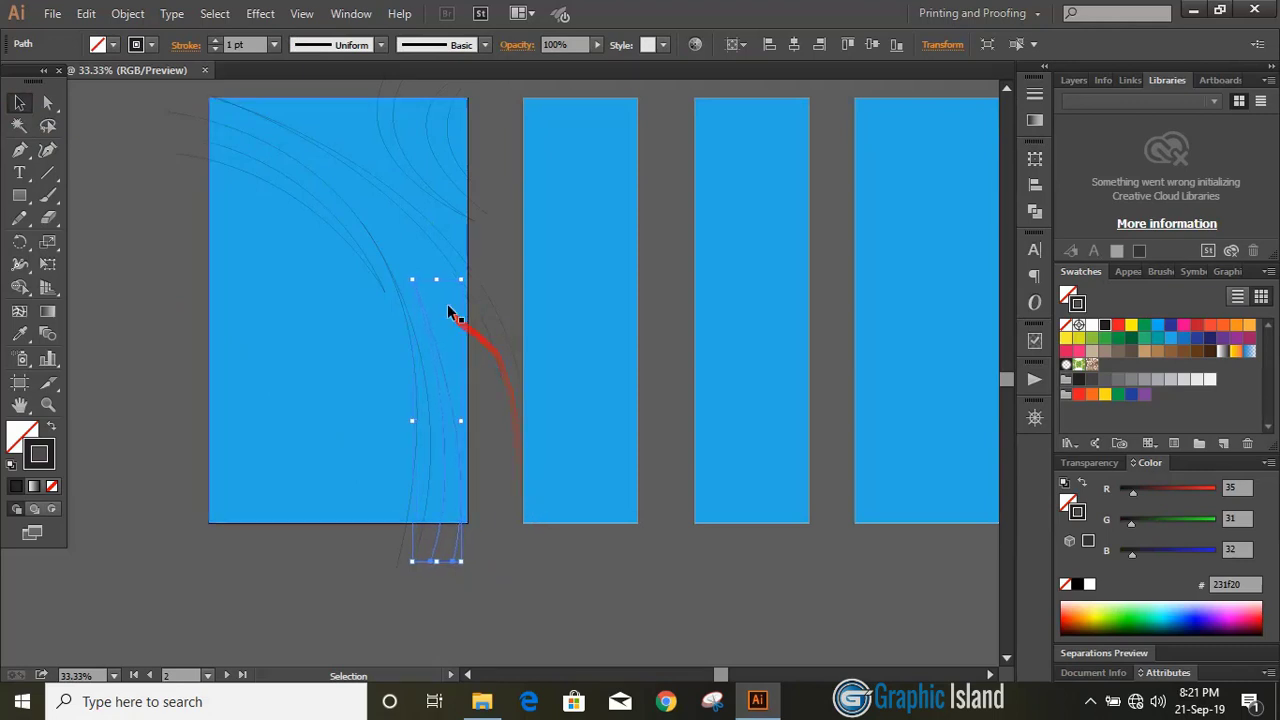
{"action": "left_click_drag", "start_coordinate": [438, 280], "coordinate": [434, 289]}
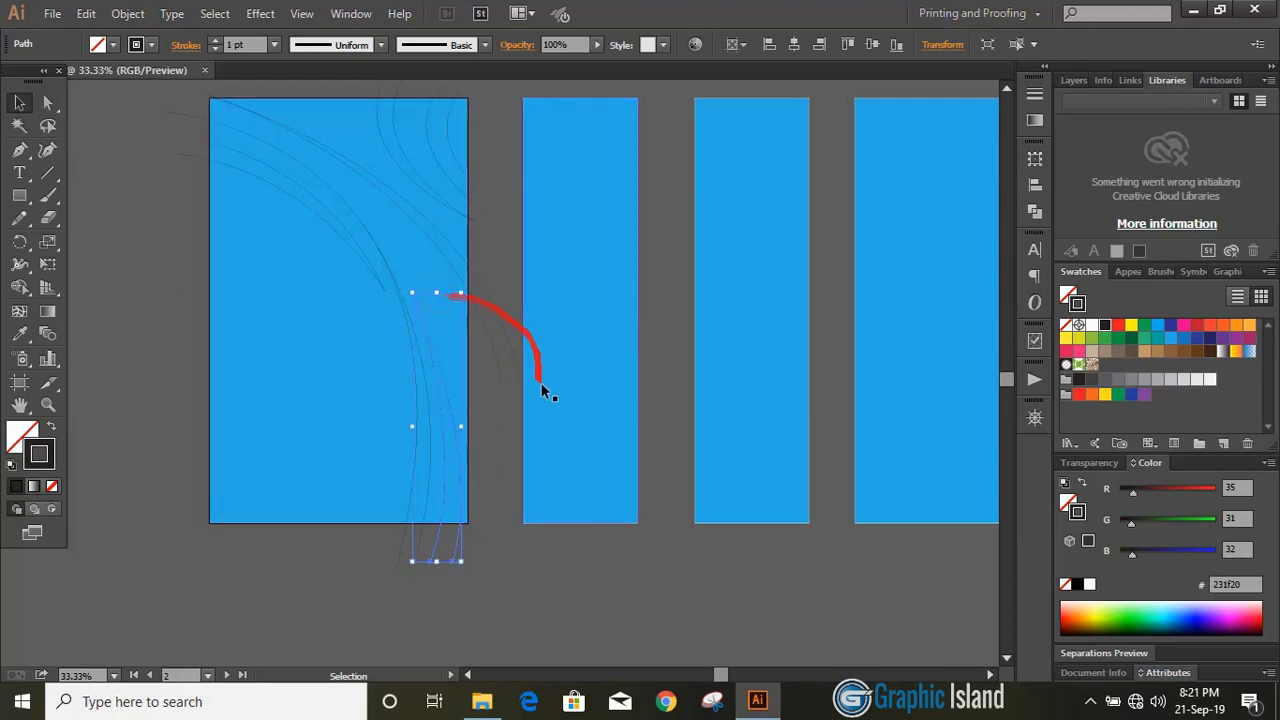
{"action": "left_click", "coordinate": [534, 580]}
{"action": "scroll", "coordinate": [534, 580], "scroll_direction": "up", "scroll_amount": 2}
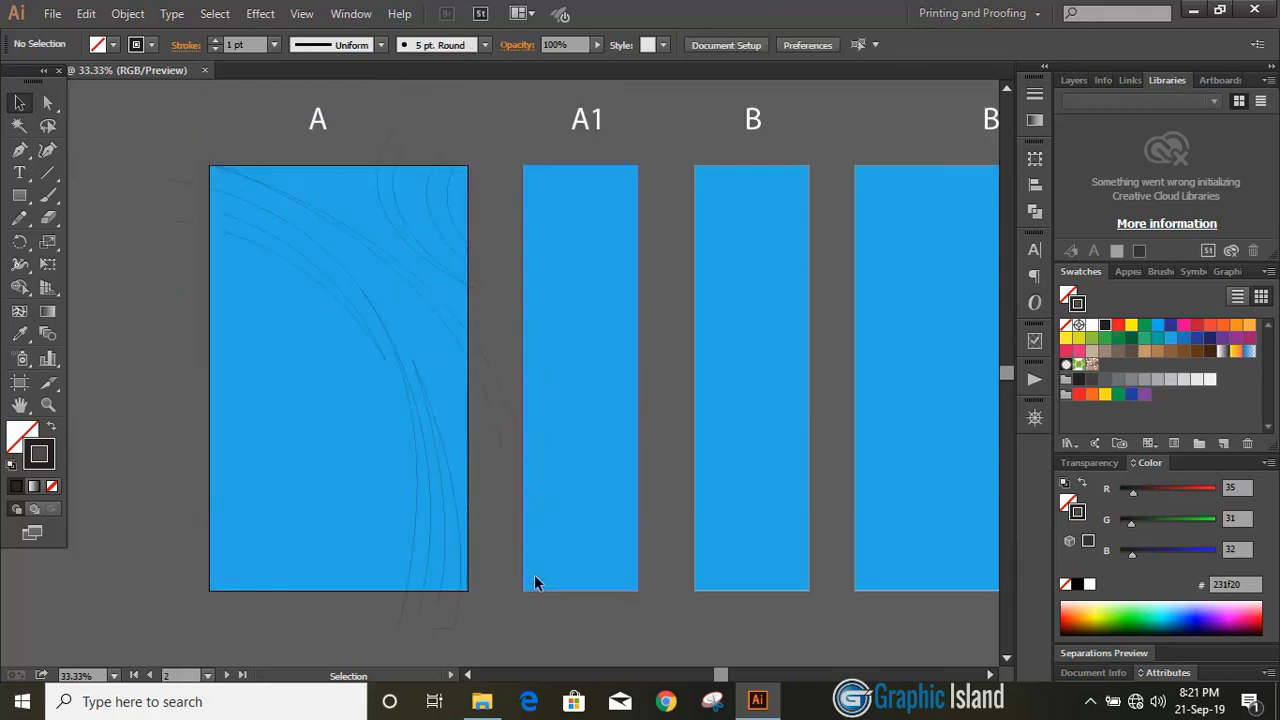
- Select artboard A's shapes at 50% zoom and fill four regions red-orange with Shape Builder
{"action": "left_click_drag", "start_coordinate": [118, 158], "coordinate": [485, 637]}
{"action": "key", "text": "ctrl+plus"}
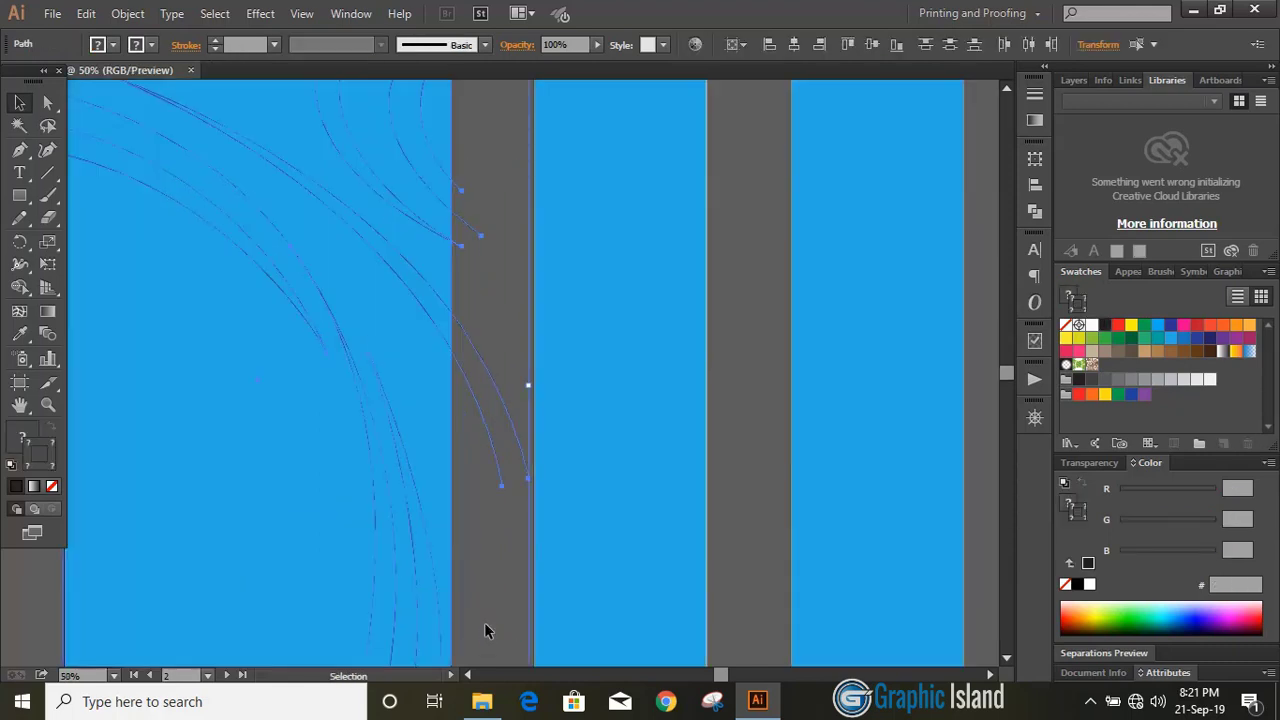
{"action": "scroll", "coordinate": [493, 545], "scroll_direction": "up", "scroll_amount": 3}
{"action": "left_click", "coordinate": [21, 288]}
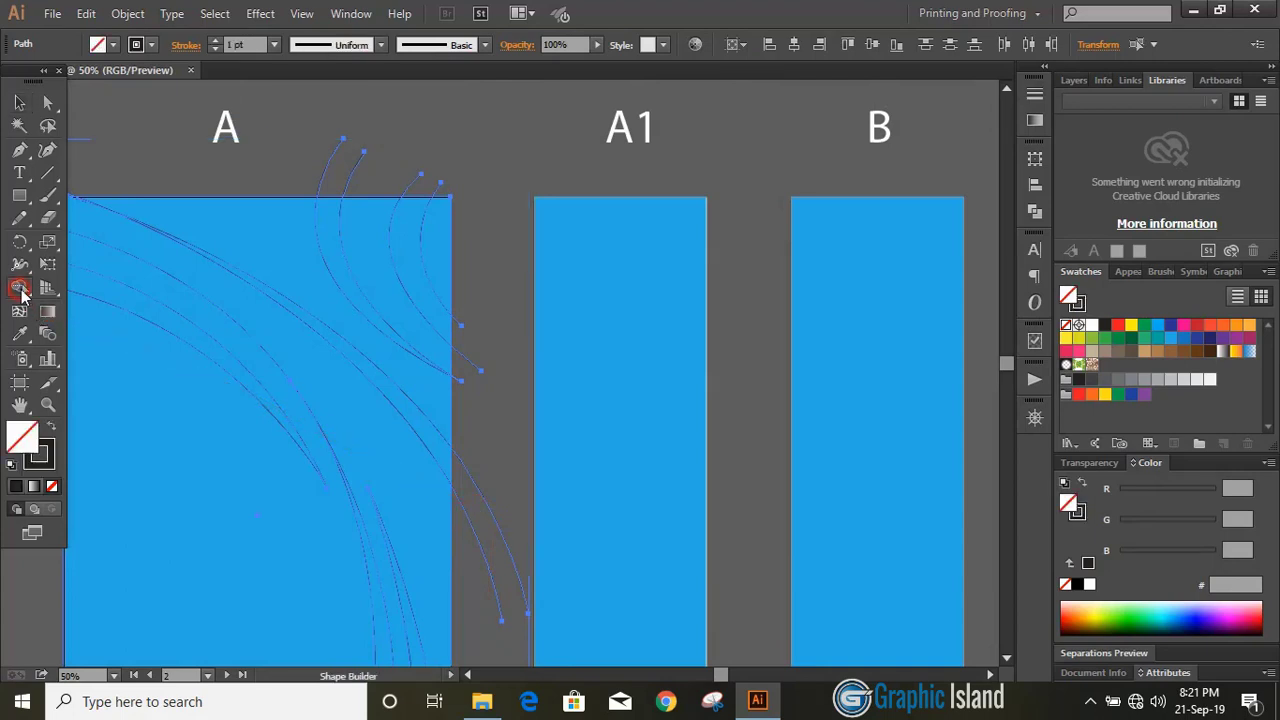
{"action": "left_click", "coordinate": [1210, 325]}
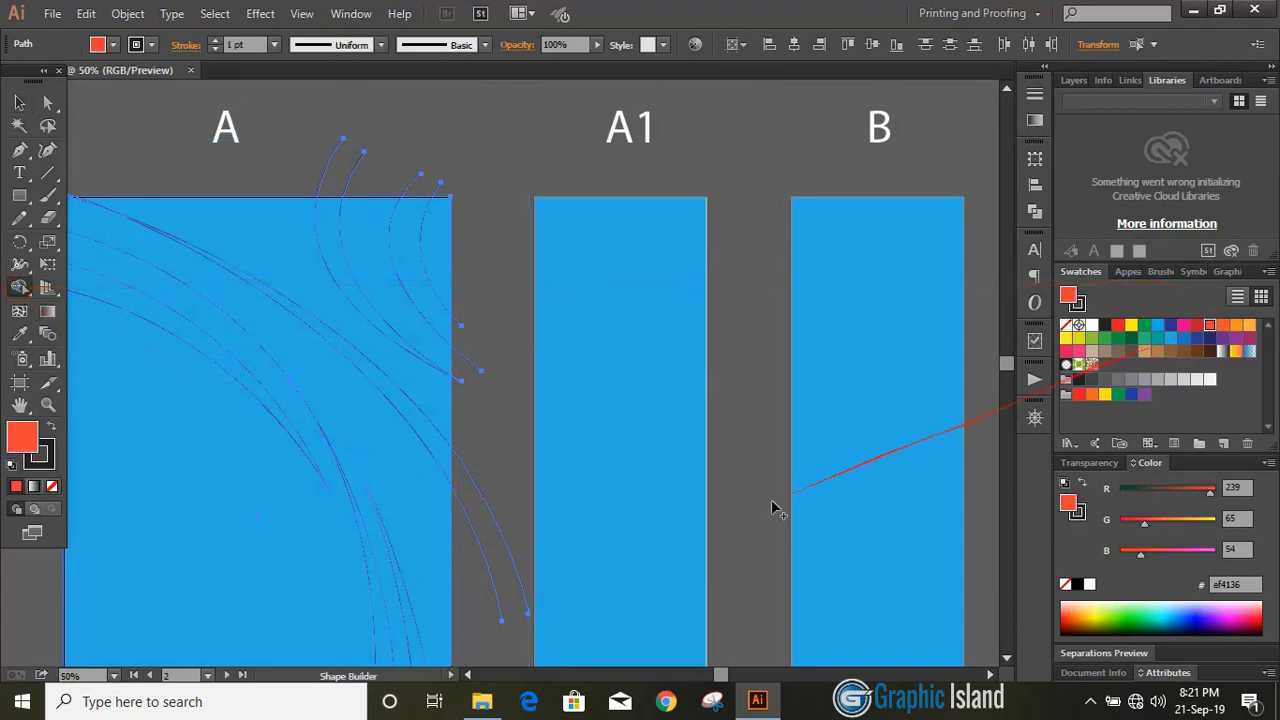
{"action": "left_click", "coordinate": [410, 278]}
{"action": "left_click", "coordinate": [335, 315]}
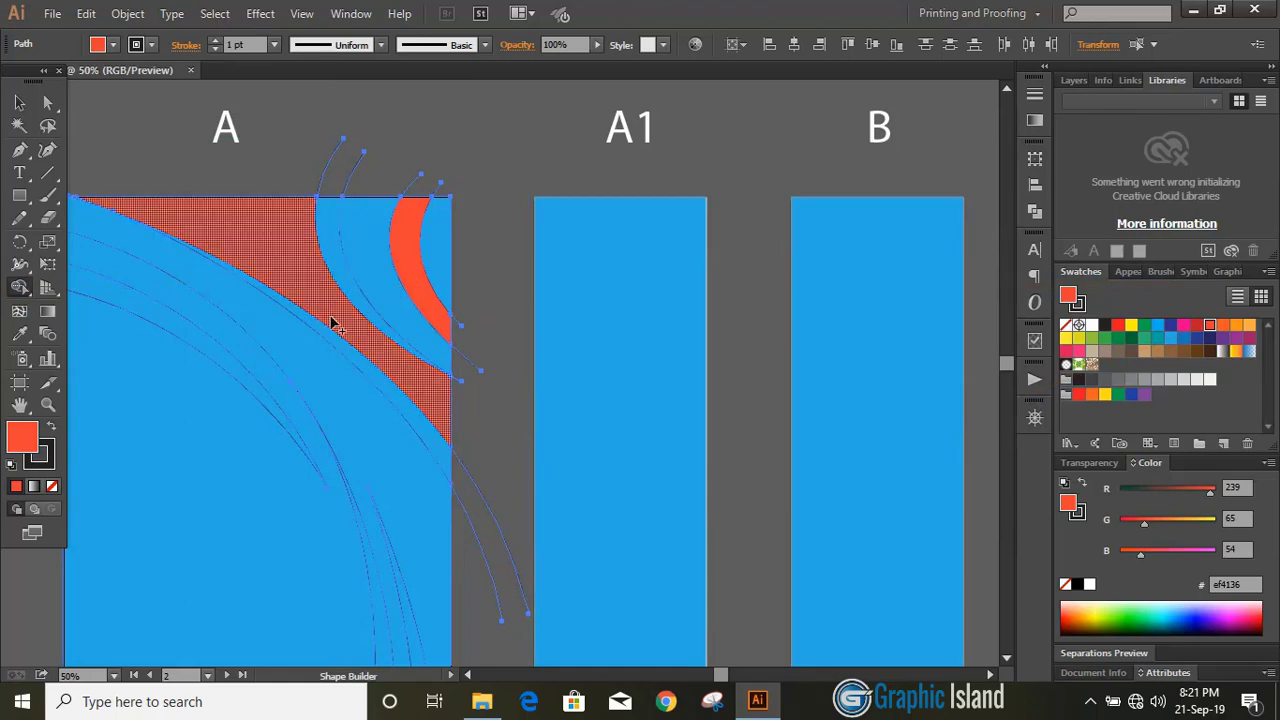
{"action": "left_click", "coordinate": [231, 374]}
{"action": "scroll", "coordinate": [440, 560], "scroll_direction": "down", "scroll_amount": 2}
{"action": "left_click", "coordinate": [420, 607]}
- Fill four more strips of artboard A orange, including the thin right-edge strip
{"action": "left_click", "coordinate": [1237, 326]}
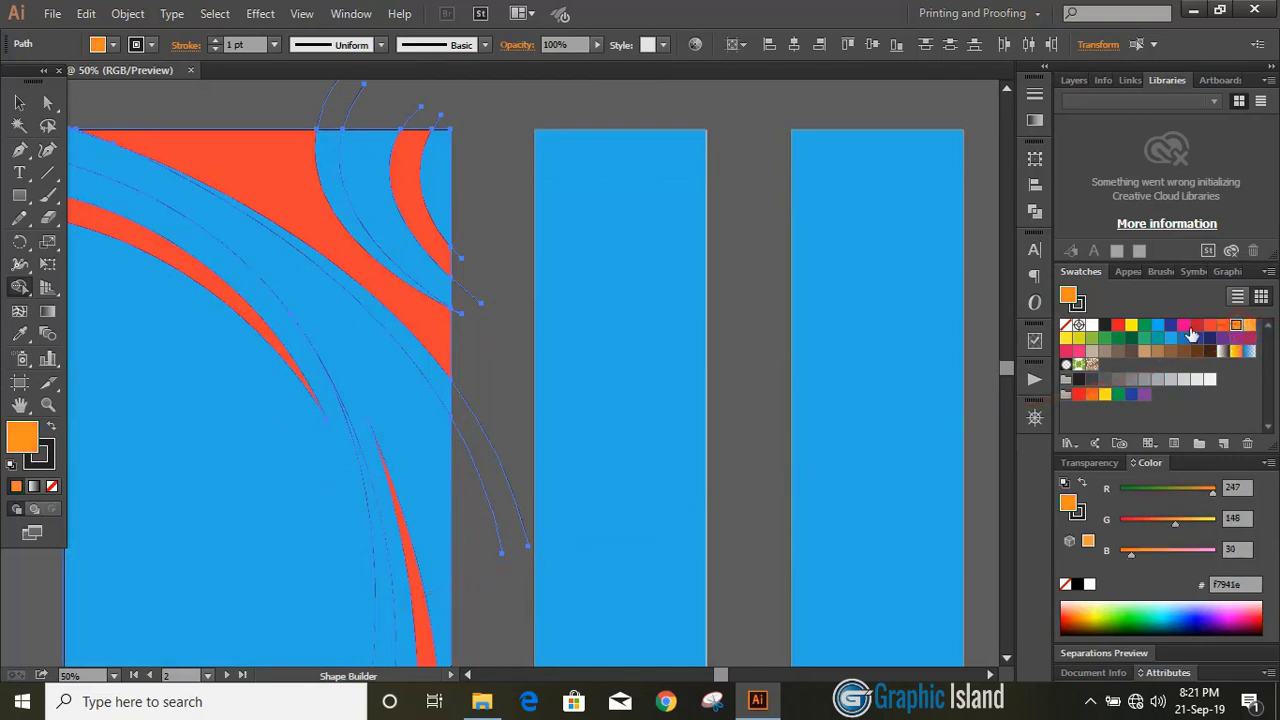
{"action": "left_click", "coordinate": [420, 362]}
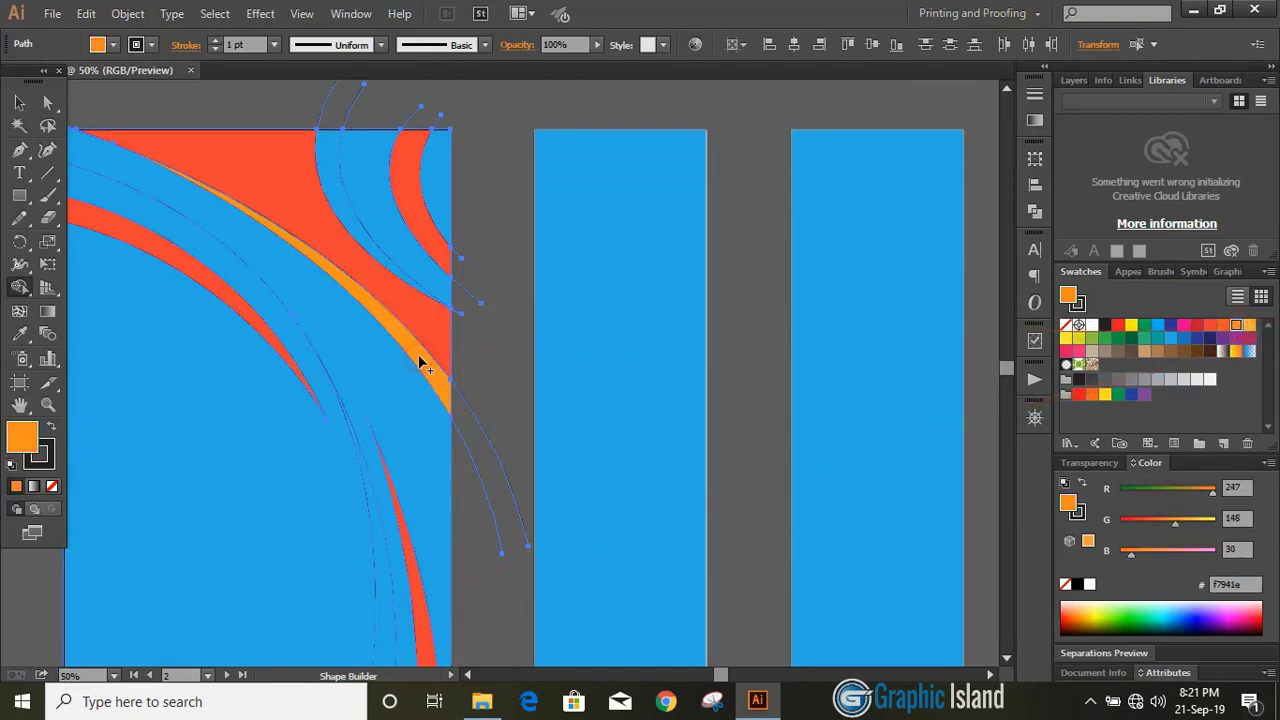
{"action": "left_click", "coordinate": [397, 248]}
{"action": "left_click", "coordinate": [437, 193]}
{"action": "left_click", "coordinate": [380, 545]}
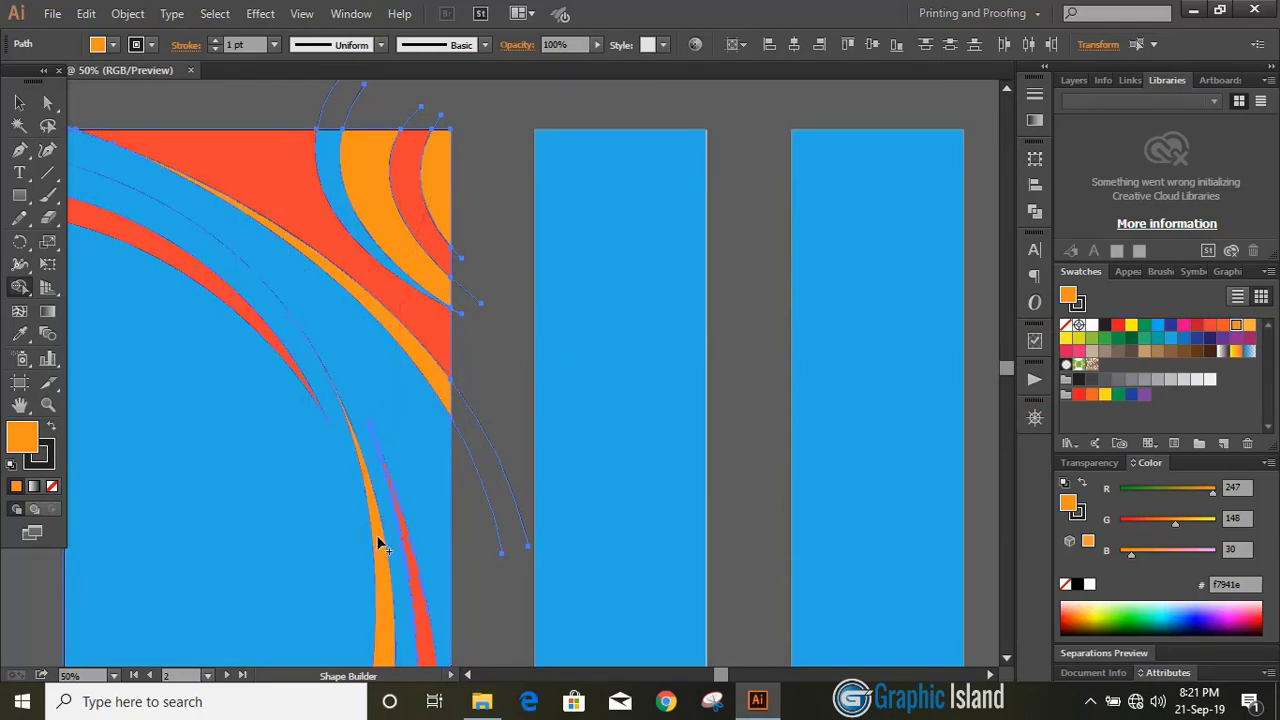
- Merge the blue strip into the red-orange shape
{"action": "left_click", "coordinate": [1210, 327]}
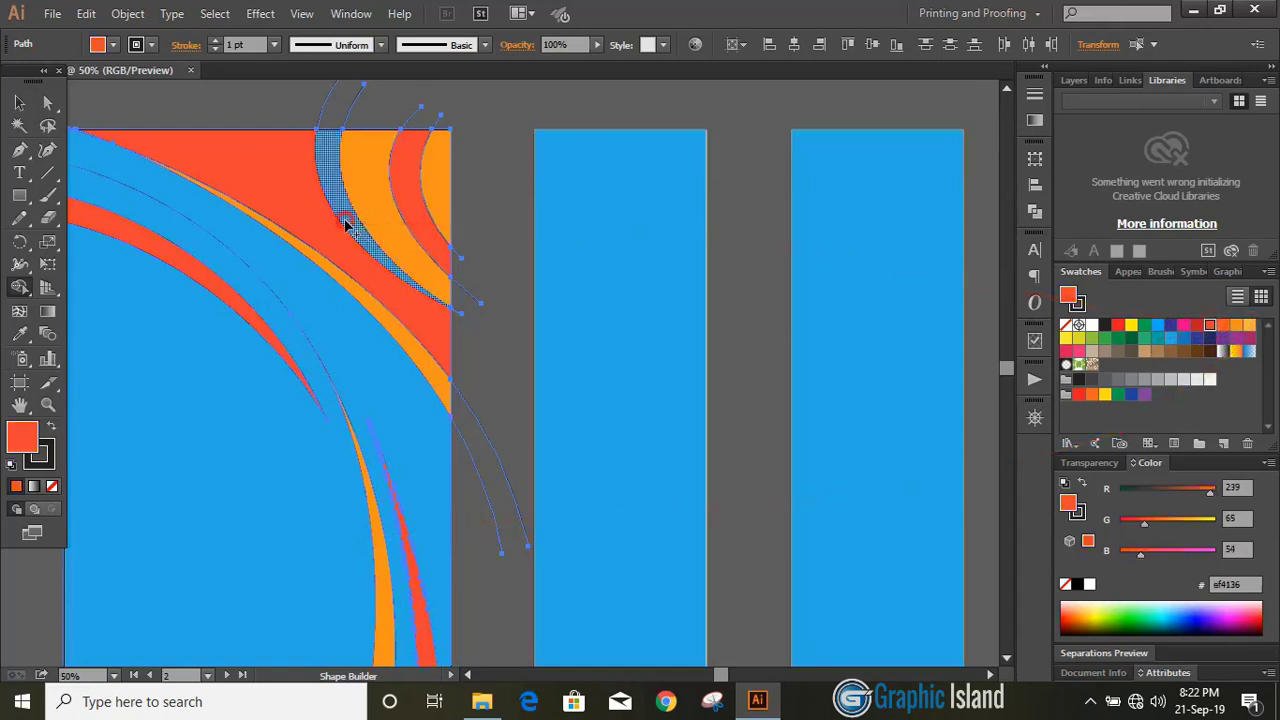
{"action": "mouse_move", "coordinate": [349, 223]}
{"action": "left_mouse_down"}
{"action": "mouse_move", "coordinate": [567, 337]}
{"action": "mouse_move", "coordinate": [535, 356]}
{"action": "mouse_move", "coordinate": [202, 326]}
{"action": "mouse_move", "coordinate": [45, 185]}
{"action": "mouse_move", "coordinate": [34, 137]}
{"action": "mouse_move", "coordinate": [184, 191]}
{"action": "left_mouse_up"}
{"action": "scroll", "coordinate": [566, 343], "scroll_direction": "down", "scroll_amount": 1}
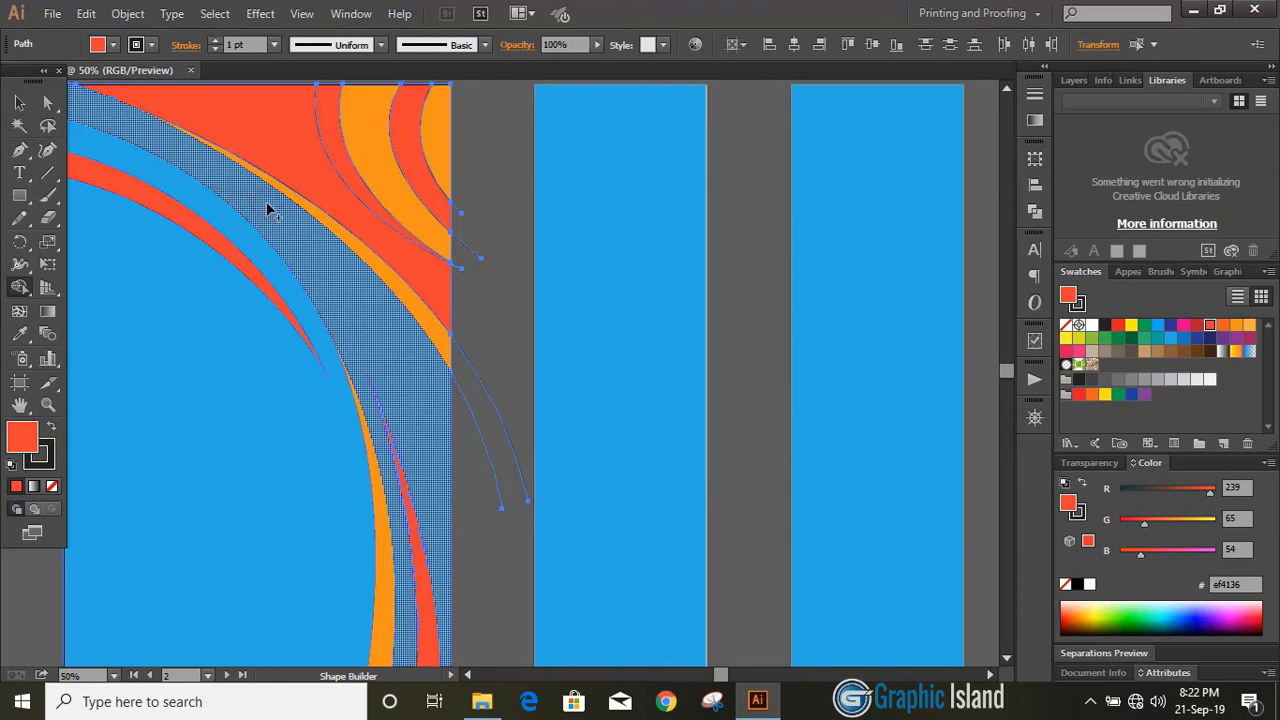
{"action": "mouse_move", "coordinate": [268, 208]}
{"action": "left_mouse_down"}
{"action": "mouse_move", "coordinate": [284, 237]}
{"action": "mouse_move", "coordinate": [345, 262]}
{"action": "left_mouse_up"}
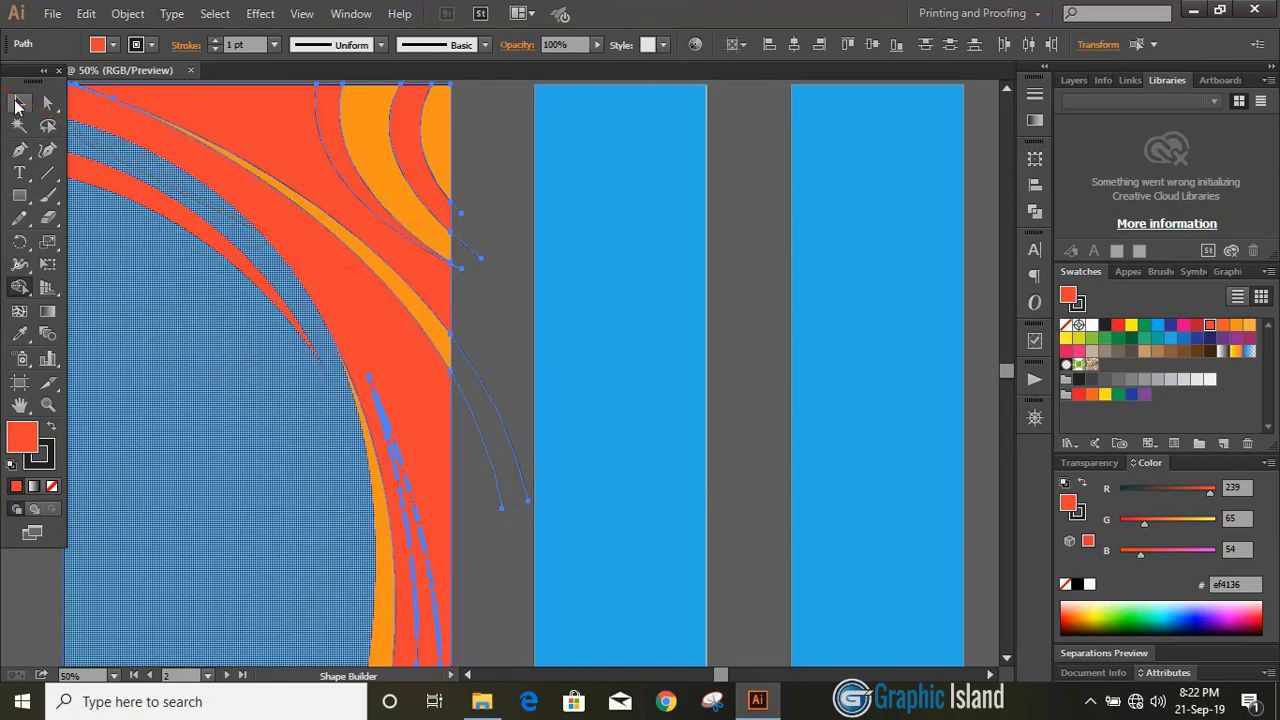
- Delete the stray path fragments near artboard A's top-right corner and left of its top
{"action": "left_click", "coordinate": [16, 102]}
{"action": "left_click", "coordinate": [496, 337]}
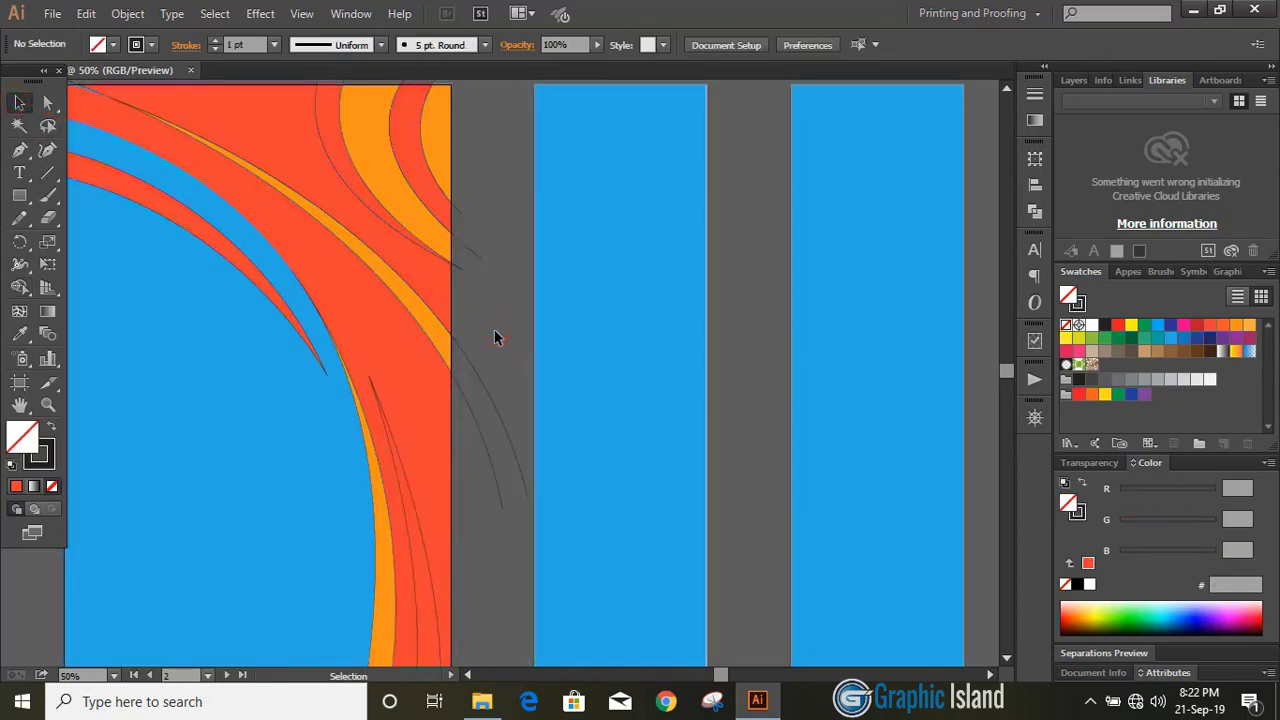
{"action": "key", "text": "ctrl+minus"}
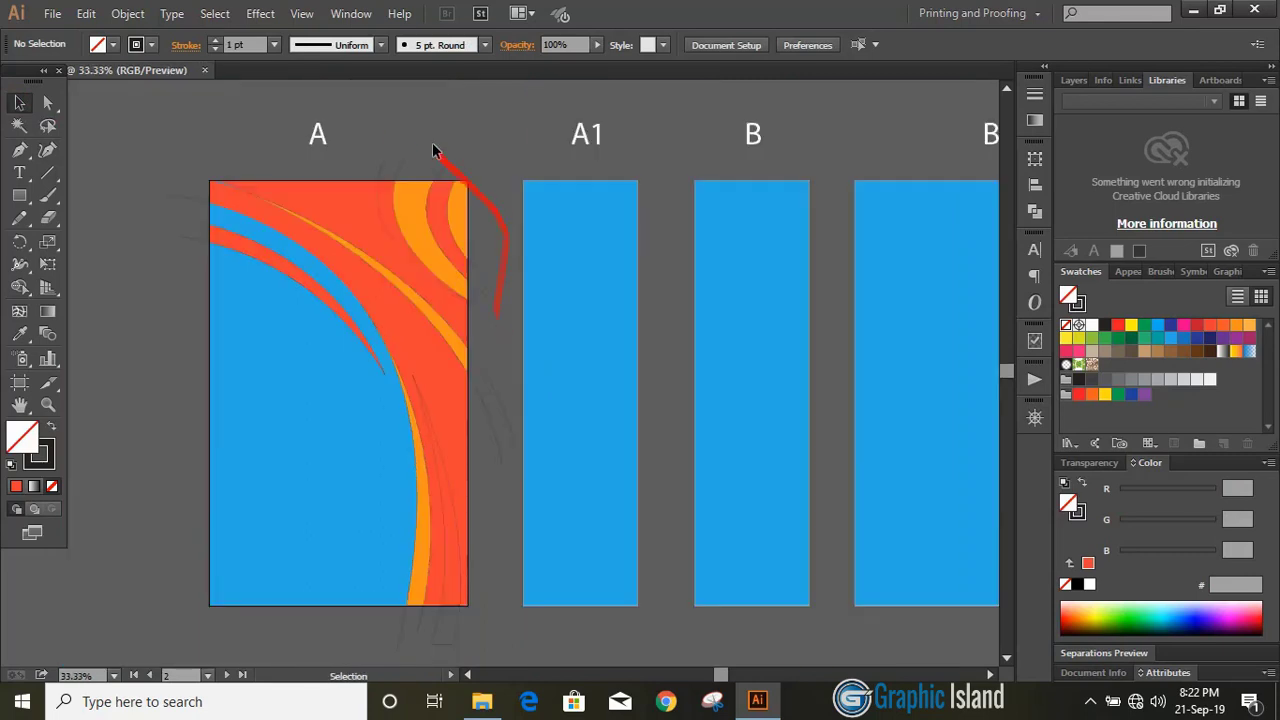
{"action": "left_click_drag", "start_coordinate": [373, 133], "coordinate": [475, 178]}
{"action": "key", "text": "Delete"}
{"action": "left_click_drag", "start_coordinate": [151, 150], "coordinate": [200, 273]}
{"action": "key", "text": "Delete"}
- Delete the thin stray paths right of and below artboard A, then zoom into its top-left corner
{"action": "left_click", "coordinate": [504, 457]}
{"action": "key", "text": "Delete"}
{"action": "left_click", "coordinate": [386, 614]}
{"action": "key", "text": "Delete"}
{"action": "left_click", "coordinate": [48, 404]}
{"action": "left_click_drag", "start_coordinate": [162, 152], "coordinate": [337, 277]}
- Fill artboard A's top-right corner region dark red using Shape Builder
{"action": "left_click", "coordinate": [20, 102]}
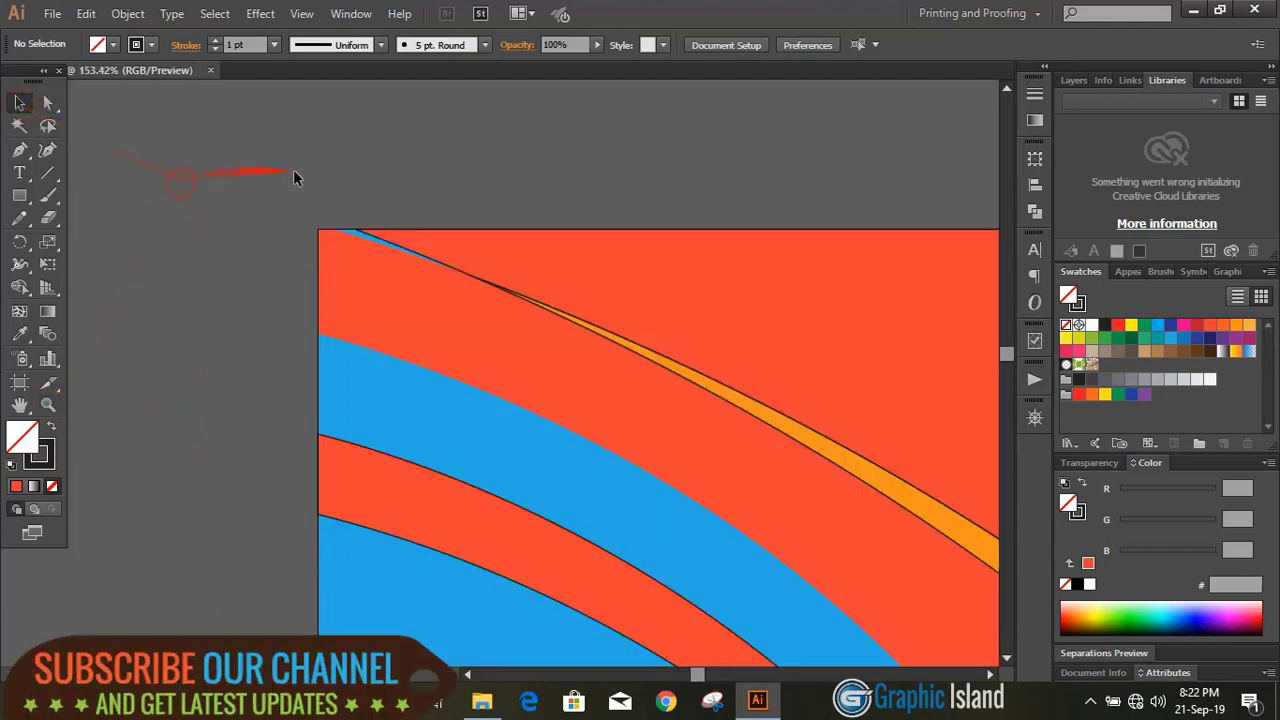
{"action": "left_click_drag", "start_coordinate": [296, 178], "coordinate": [489, 300]}
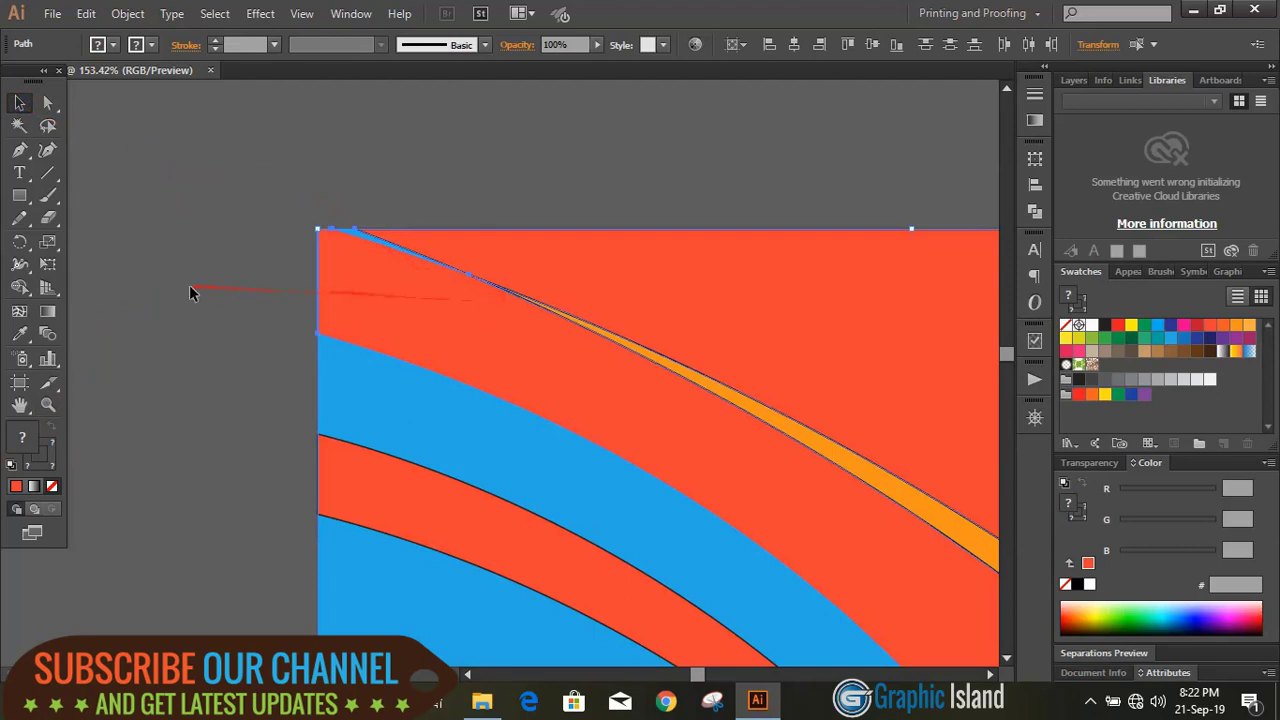
{"action": "left_click", "coordinate": [19, 287]}
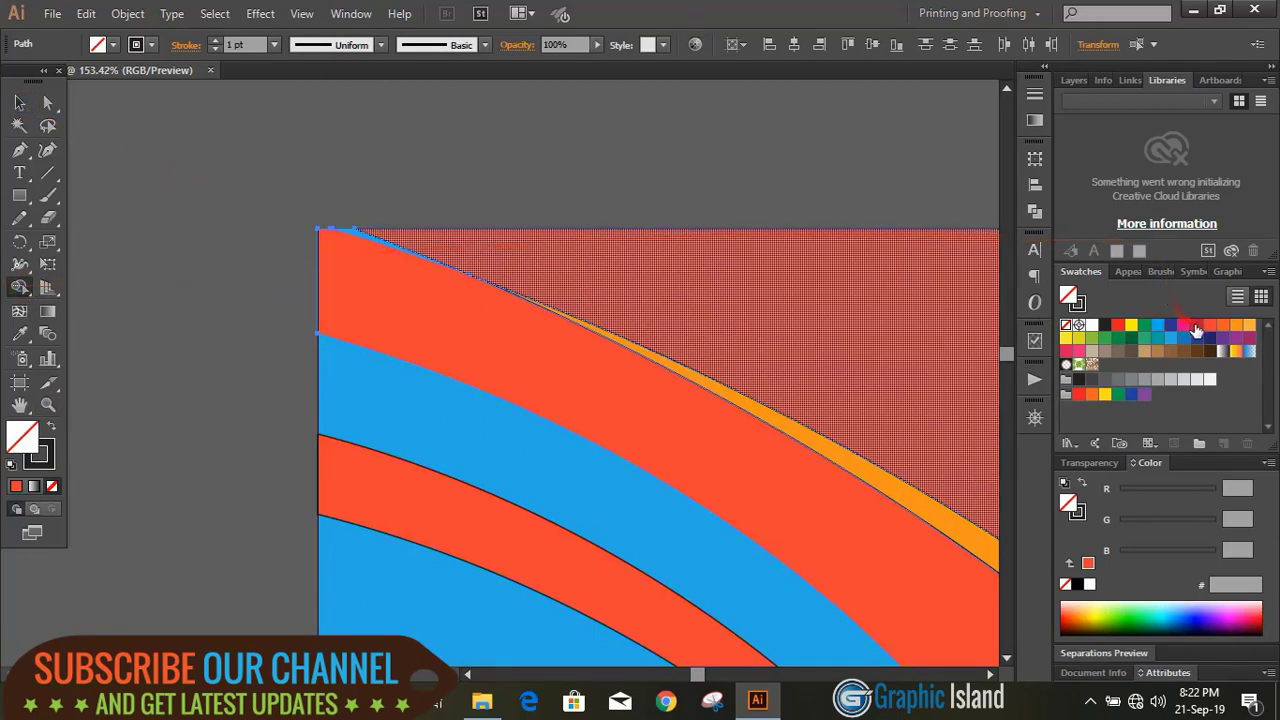
{"action": "left_click", "coordinate": [1198, 328]}
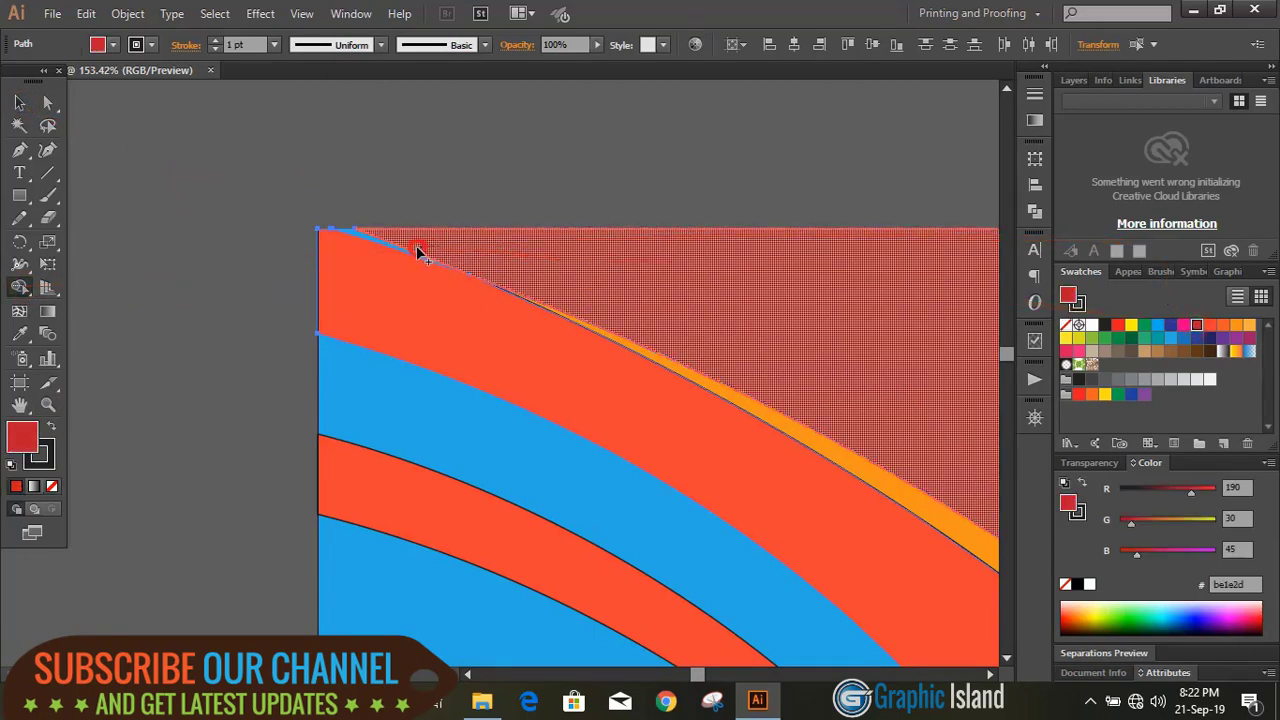
{"action": "left_click", "coordinate": [540, 242]}
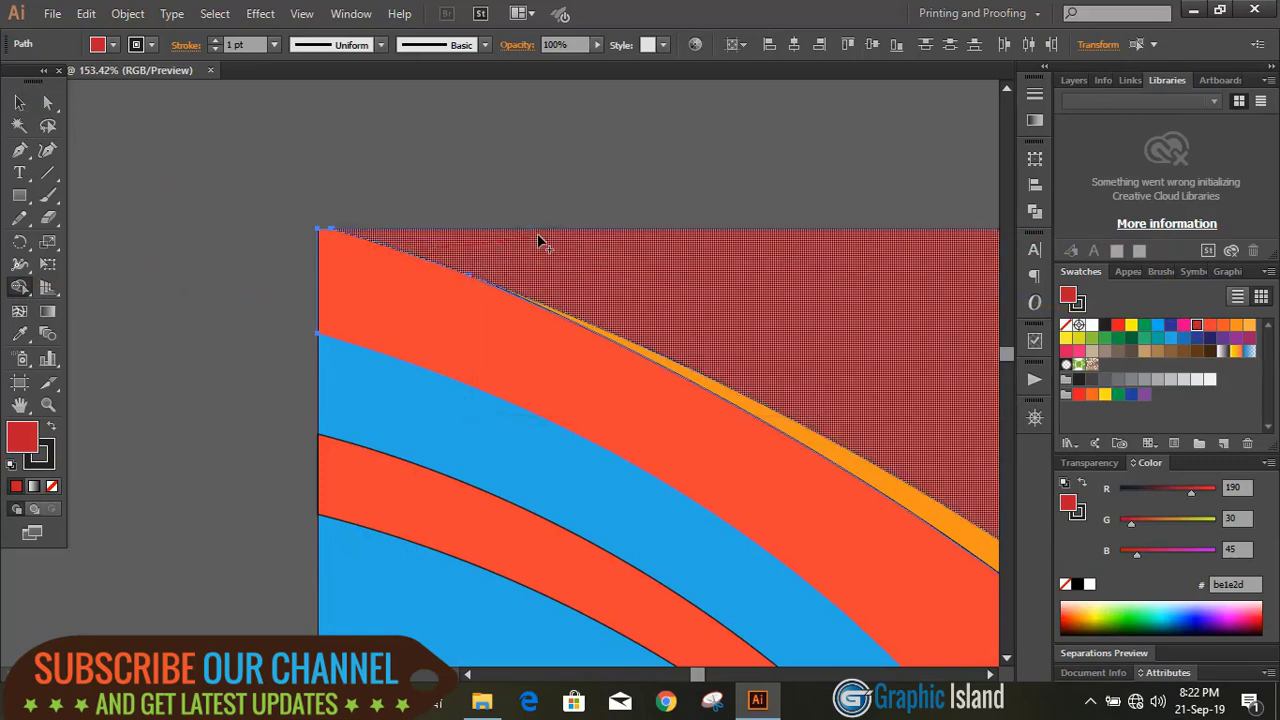
- Delete the blue background shape from artboard A
{"action": "left_click", "coordinate": [19, 103]}
{"action": "left_click", "coordinate": [228, 246]}
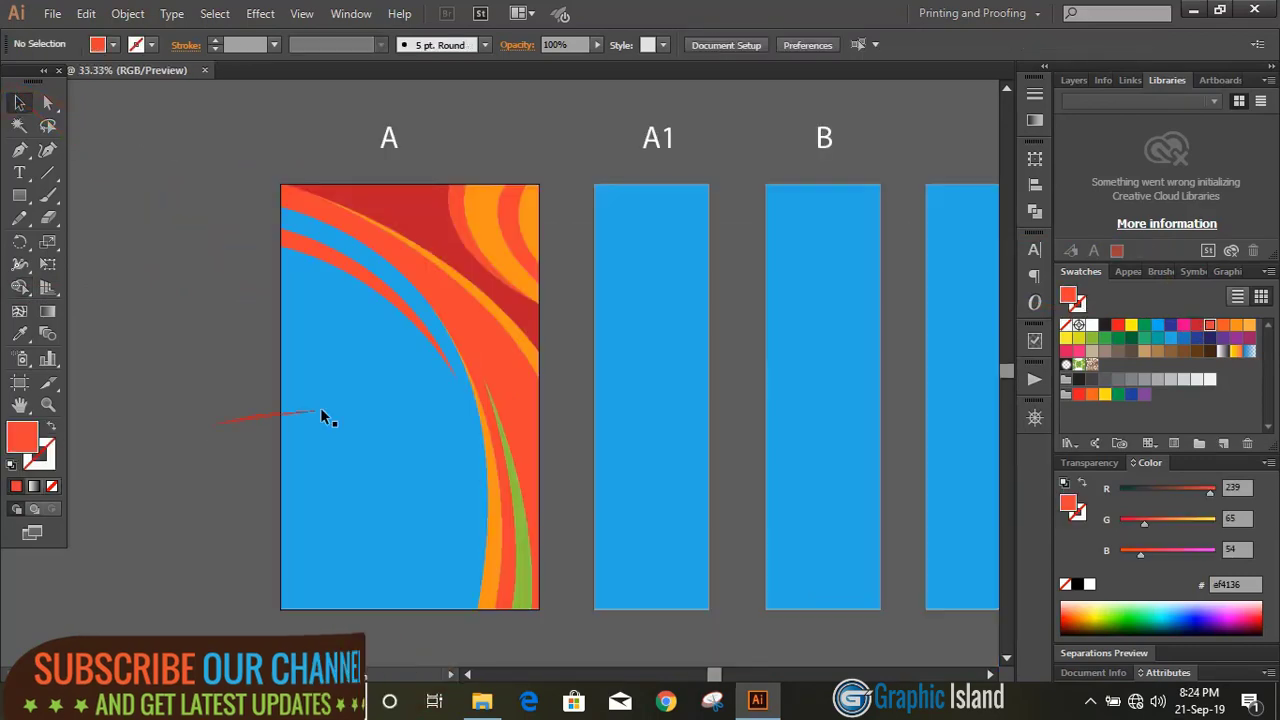
{"action": "left_click", "coordinate": [348, 410]}
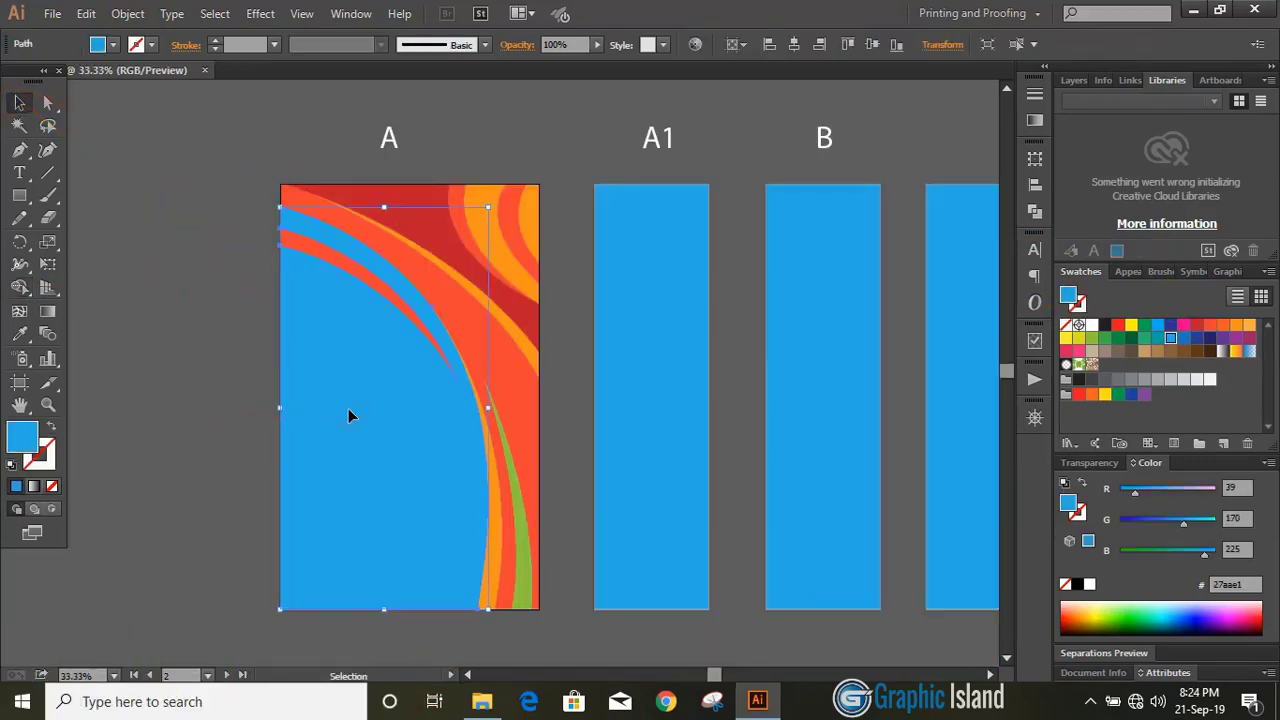
{"action": "key", "text": "Delete"}
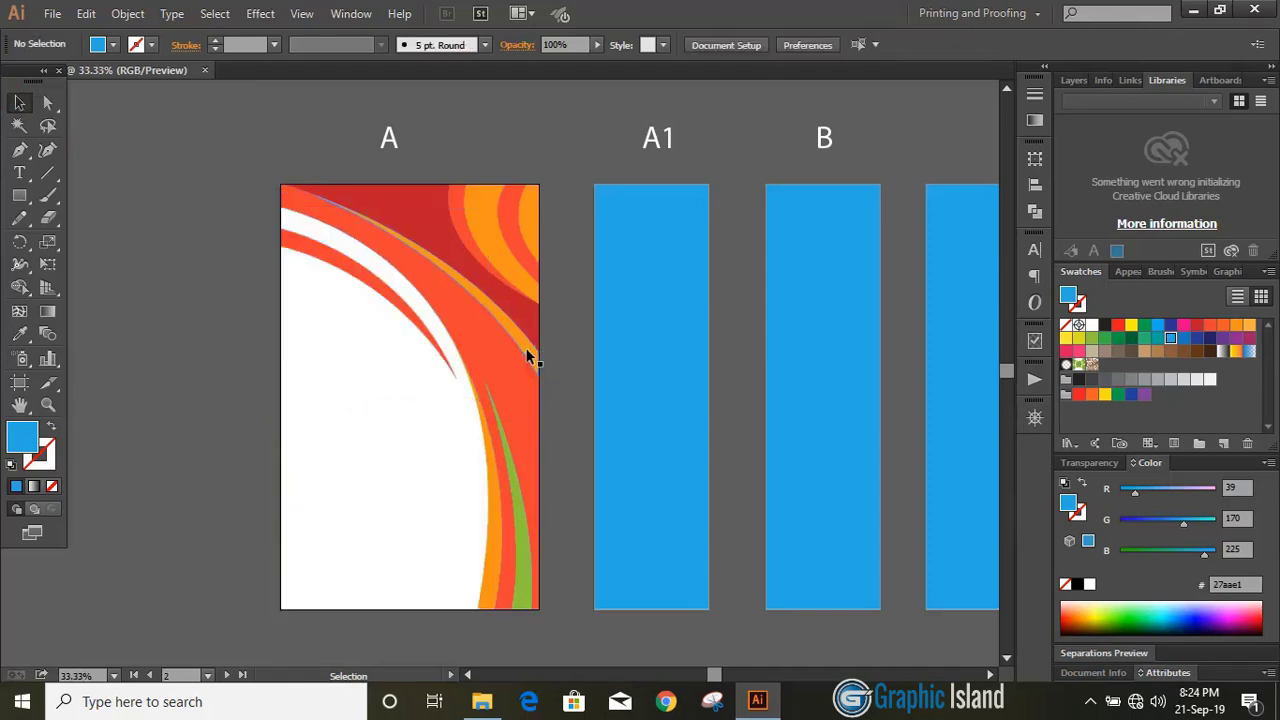
{"action": "left_click", "coordinate": [530, 355]}
{"action": "key", "text": "ctrl+shift+a"}
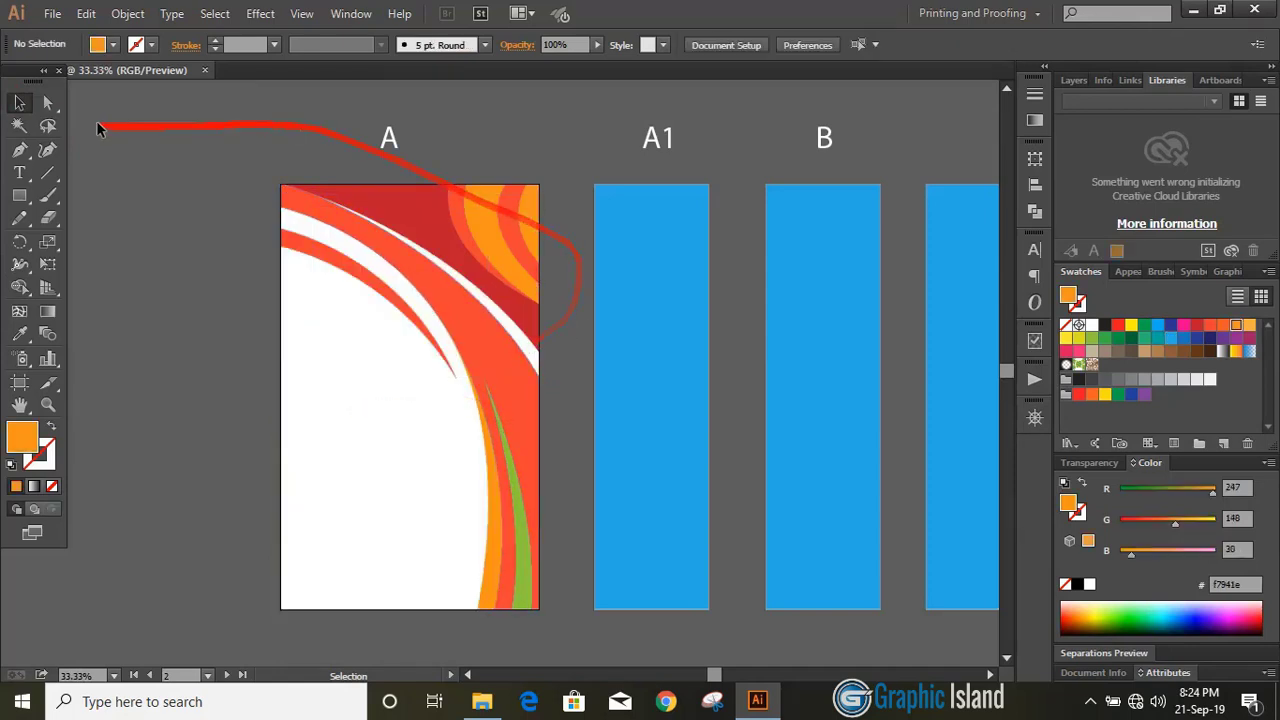
- Draw an orange rectangle covering artboard A and send it to the back
{"action": "left_click", "coordinate": [19, 196]}
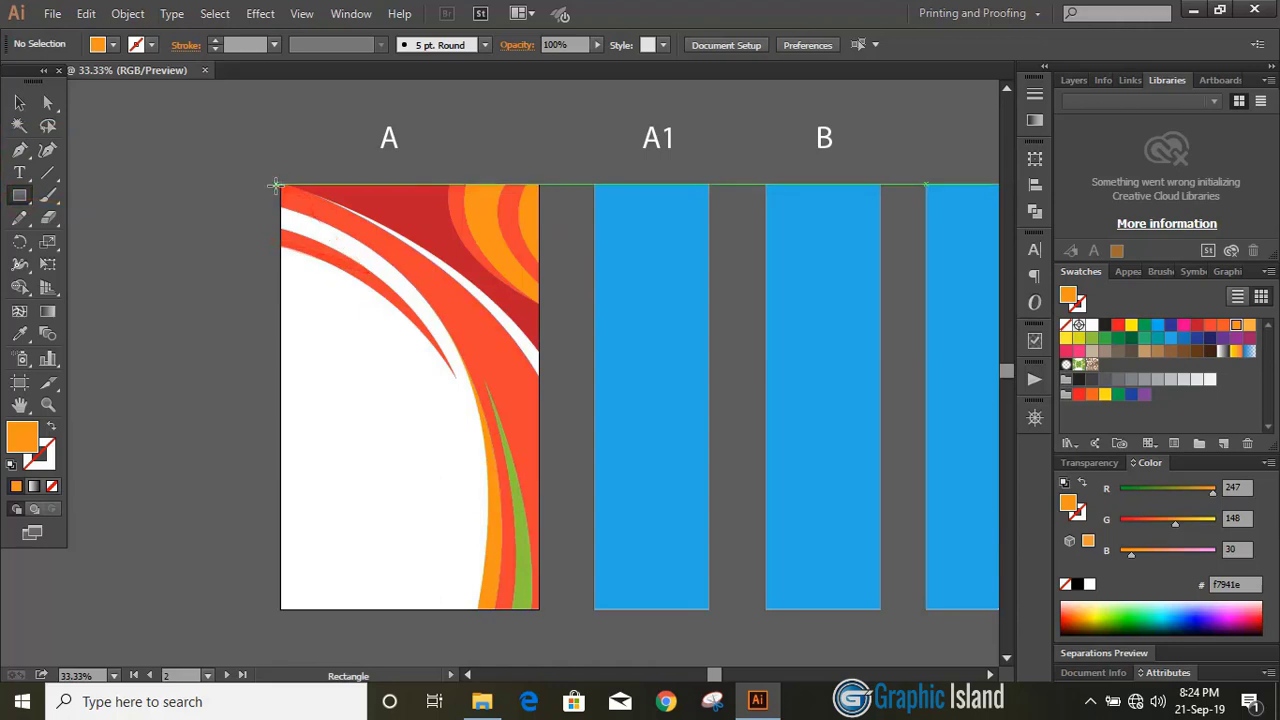
{"action": "left_click_drag", "start_coordinate": [282, 186], "coordinate": [539, 609]}
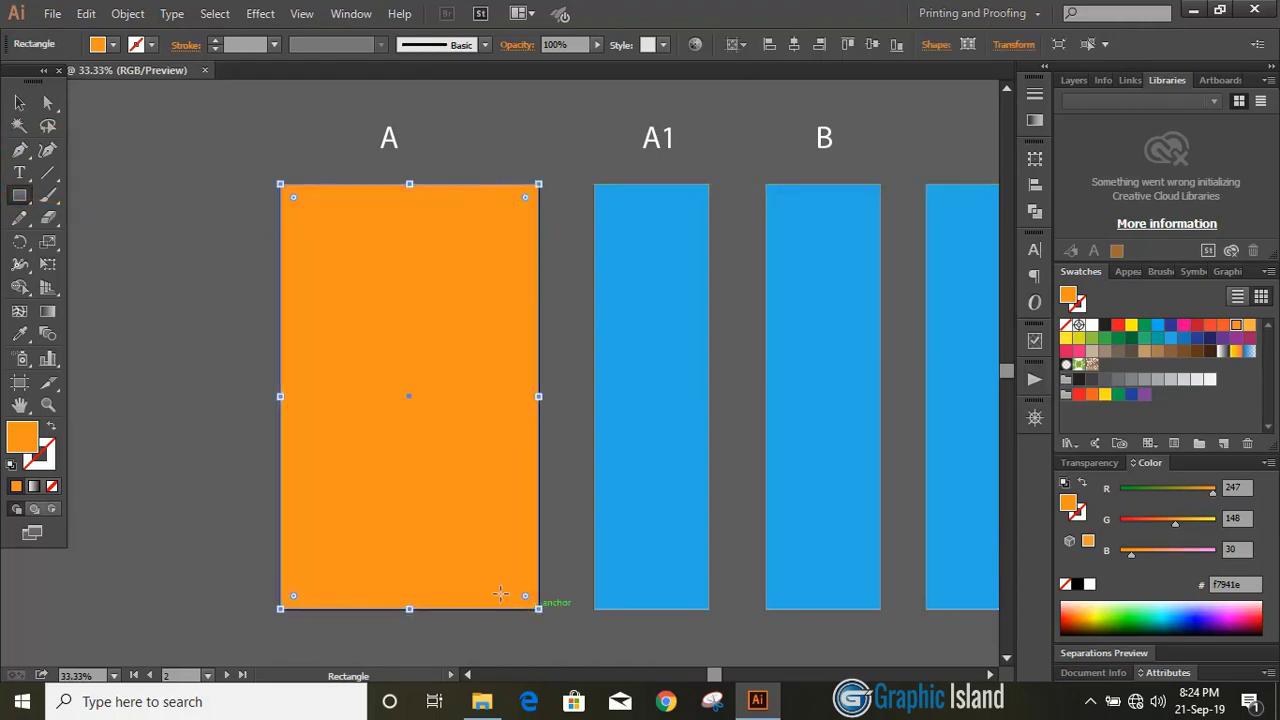
{"action": "left_click", "coordinate": [20, 104]}
{"action": "right_click", "coordinate": [351, 264]}
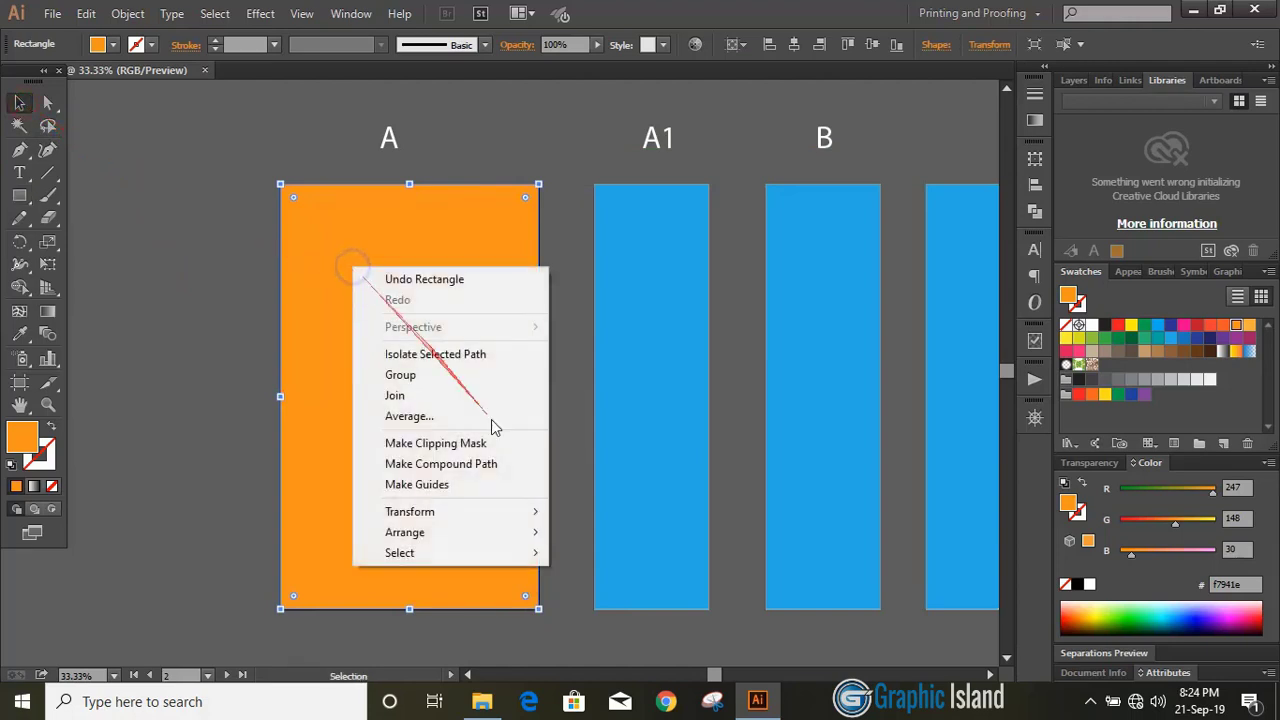
{"action": "mouse_move", "coordinate": [514, 532]}
{"action": "left_click", "coordinate": [608, 594]}
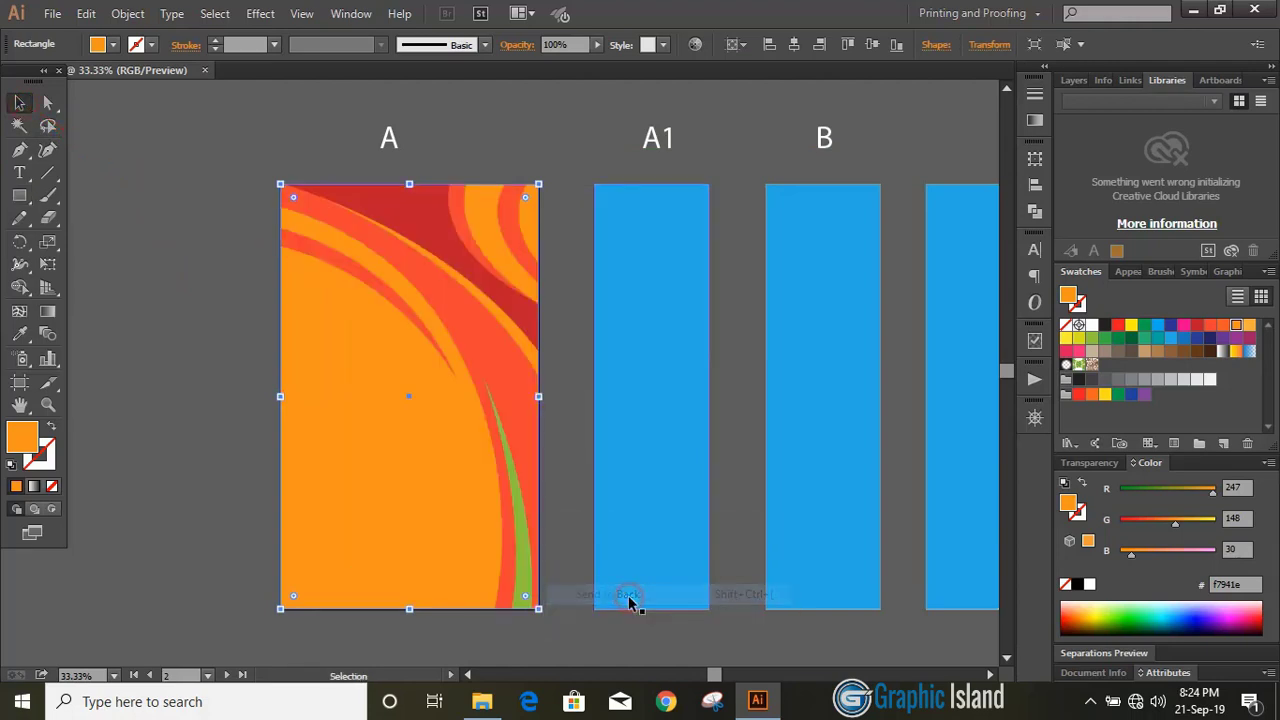
- Select the background rectangle and open the Vonster Patterns swatch library, resized and moved aside
{"action": "left_click", "coordinate": [577, 369]}
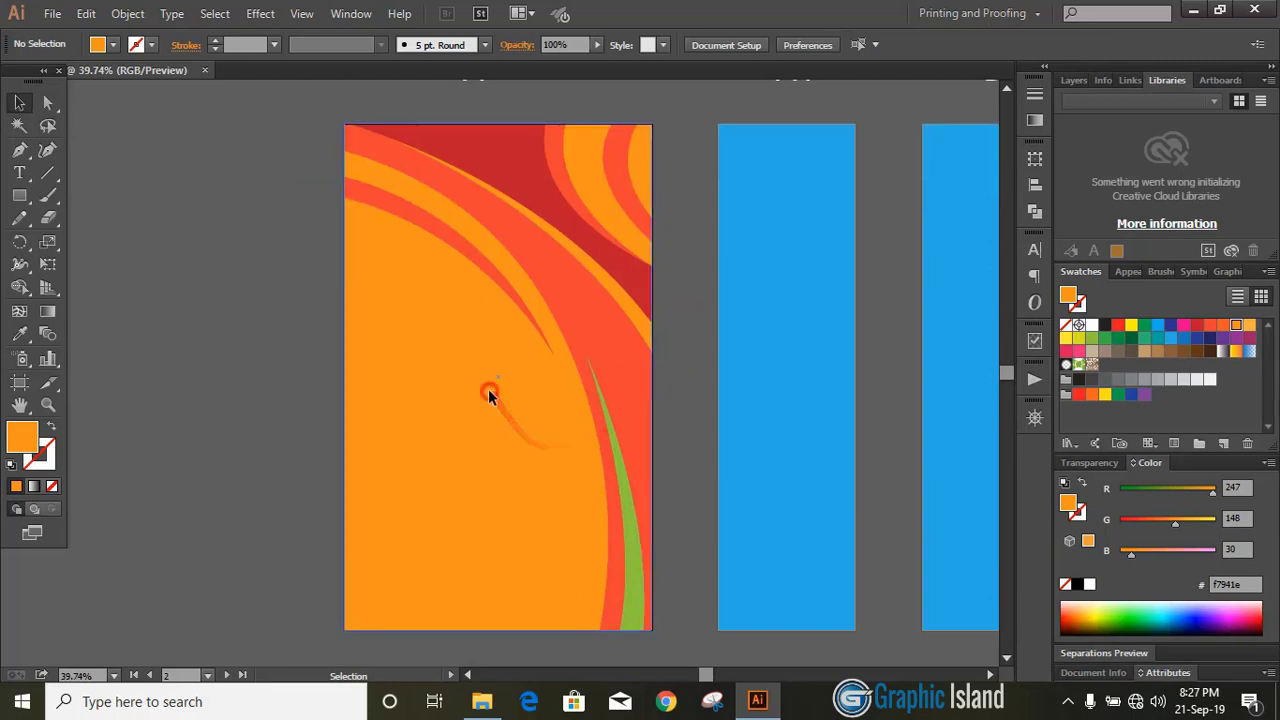
{"action": "left_click", "coordinate": [488, 394]}
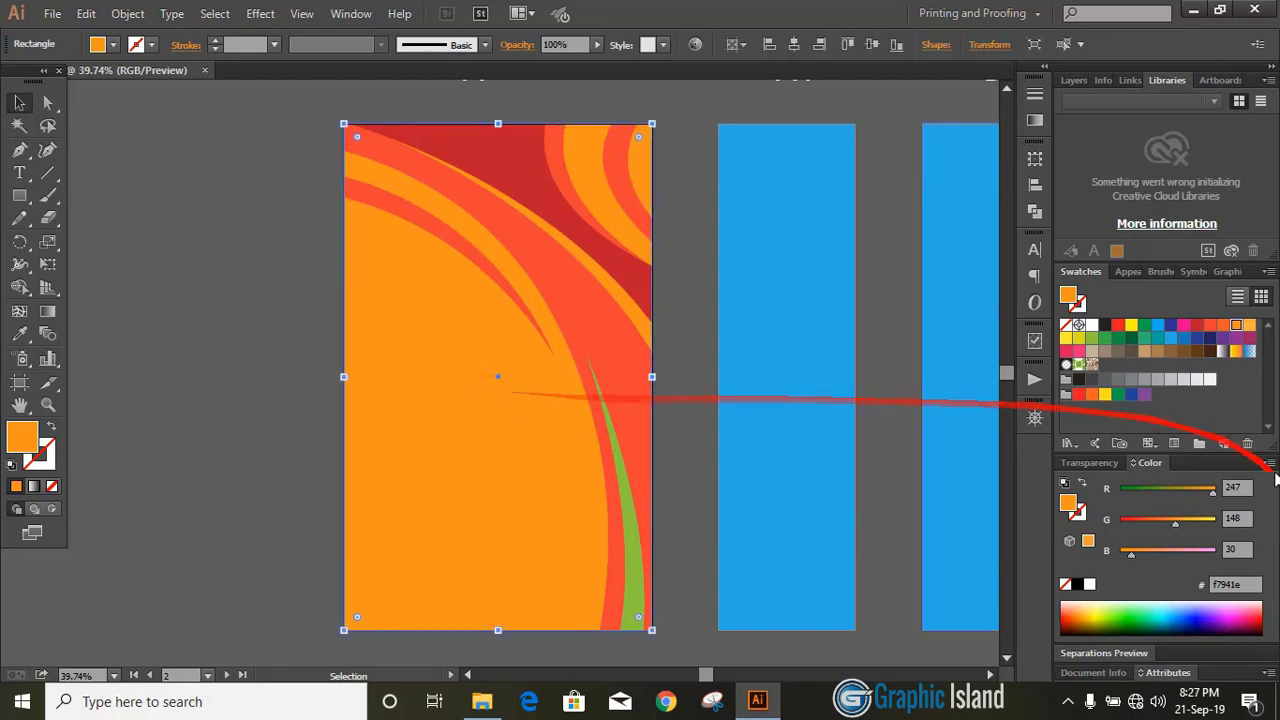
{"action": "left_click", "coordinate": [1070, 444]}
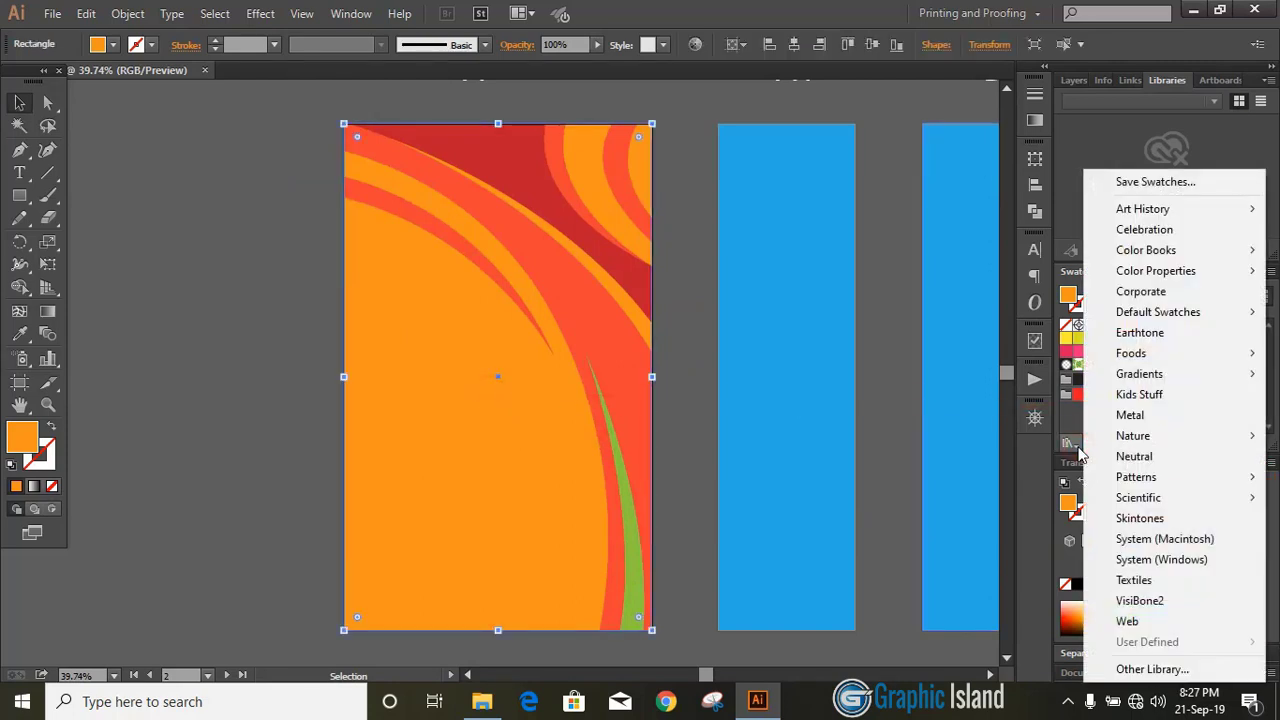
{"action": "mouse_move", "coordinate": [1135, 477]}
{"action": "mouse_move", "coordinate": [1030, 500]}
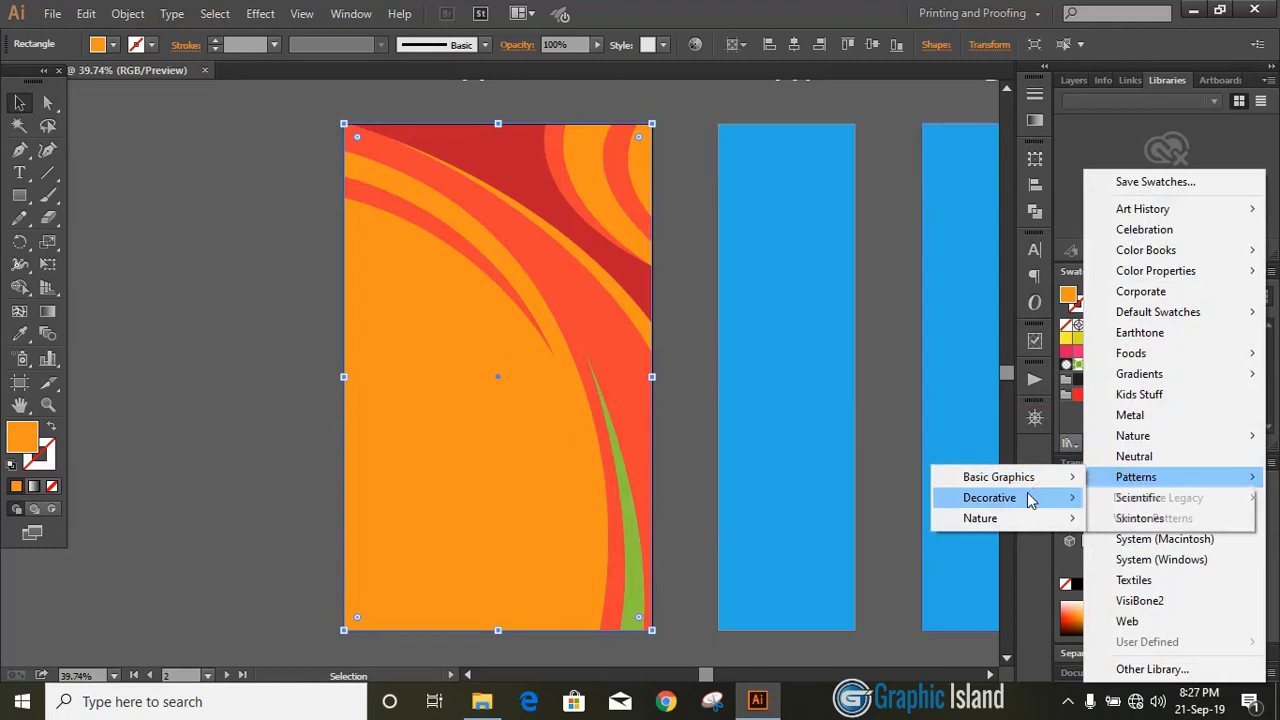
{"action": "left_click", "coordinate": [1150, 518]}
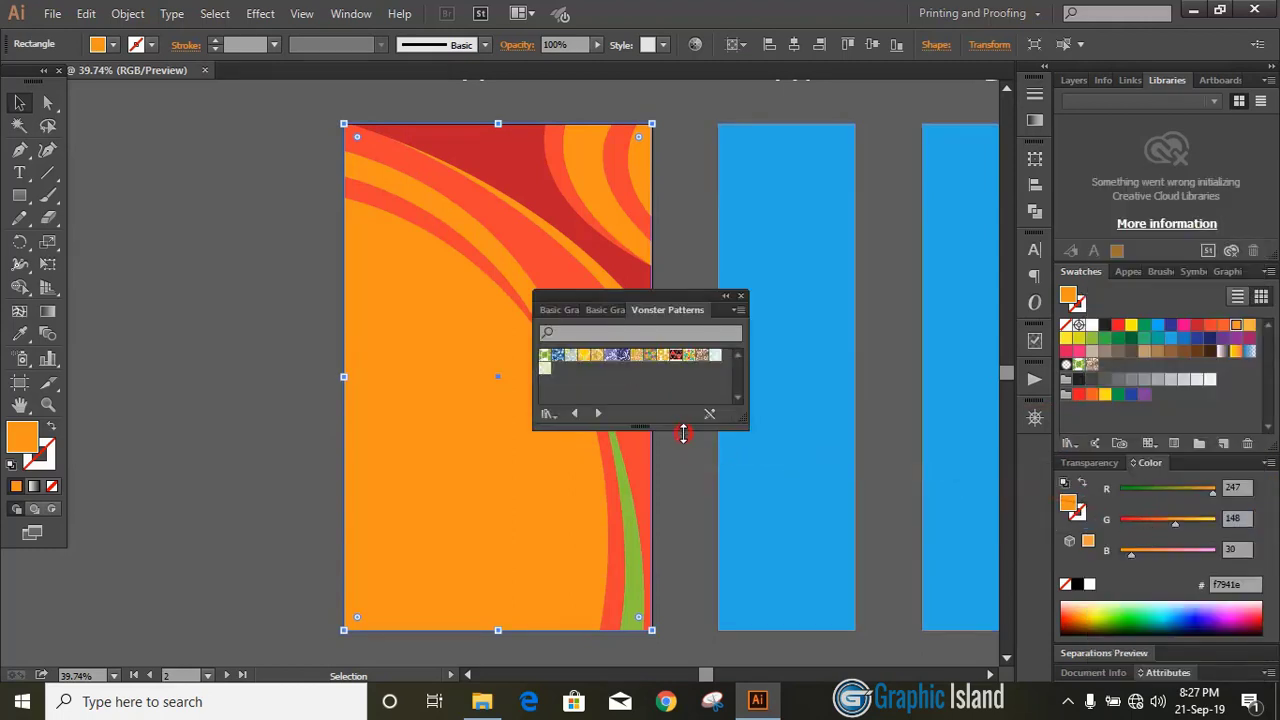
{"action": "left_click_drag", "start_coordinate": [683, 445], "coordinate": [684, 505]}
{"action": "left_click_drag", "start_coordinate": [668, 300], "coordinate": [833, 300]}
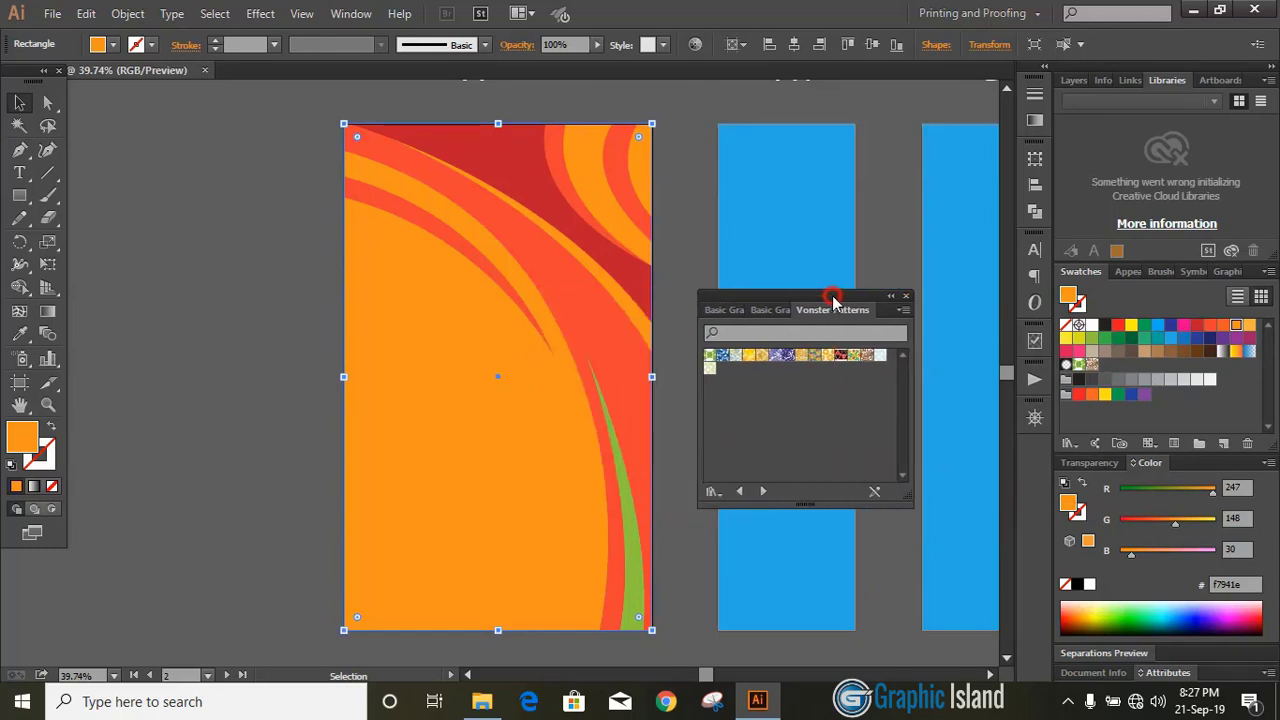
- From Basic Graphics_Textures, fill the rectangle with the dotted Crosses texture
{"action": "left_click", "coordinate": [740, 491]}
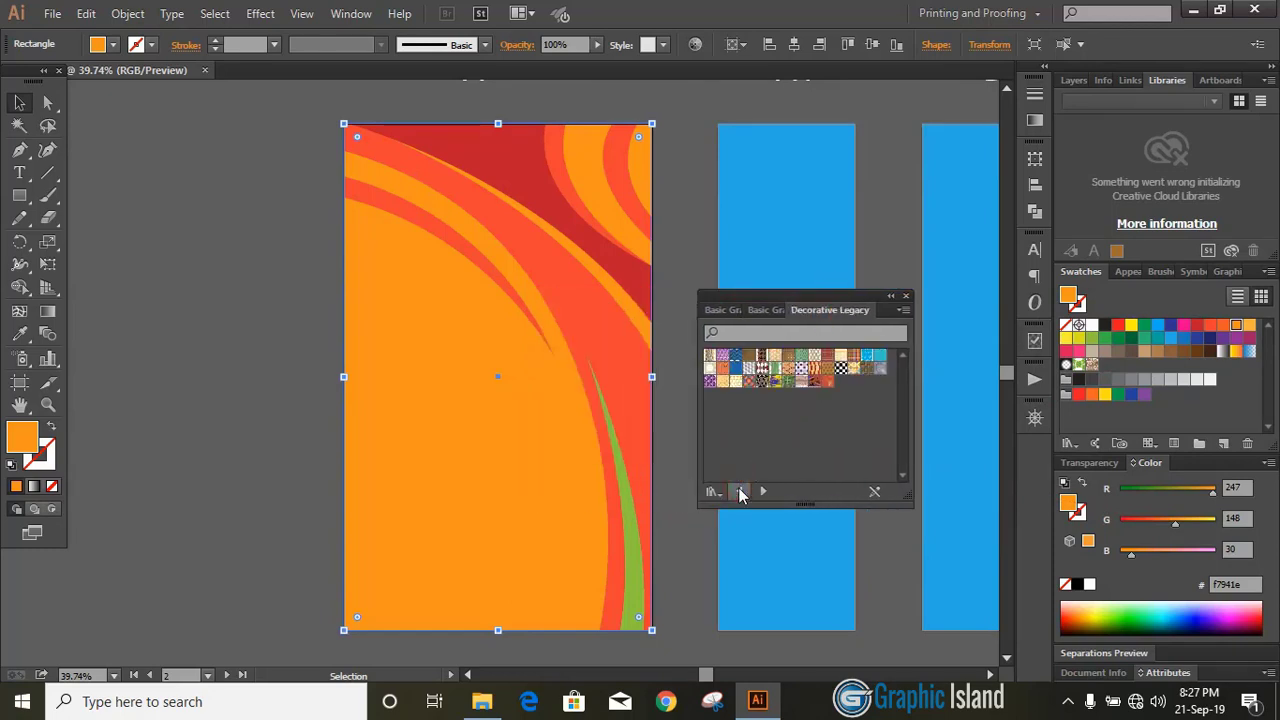
{"action": "left_click", "coordinate": [740, 491]}
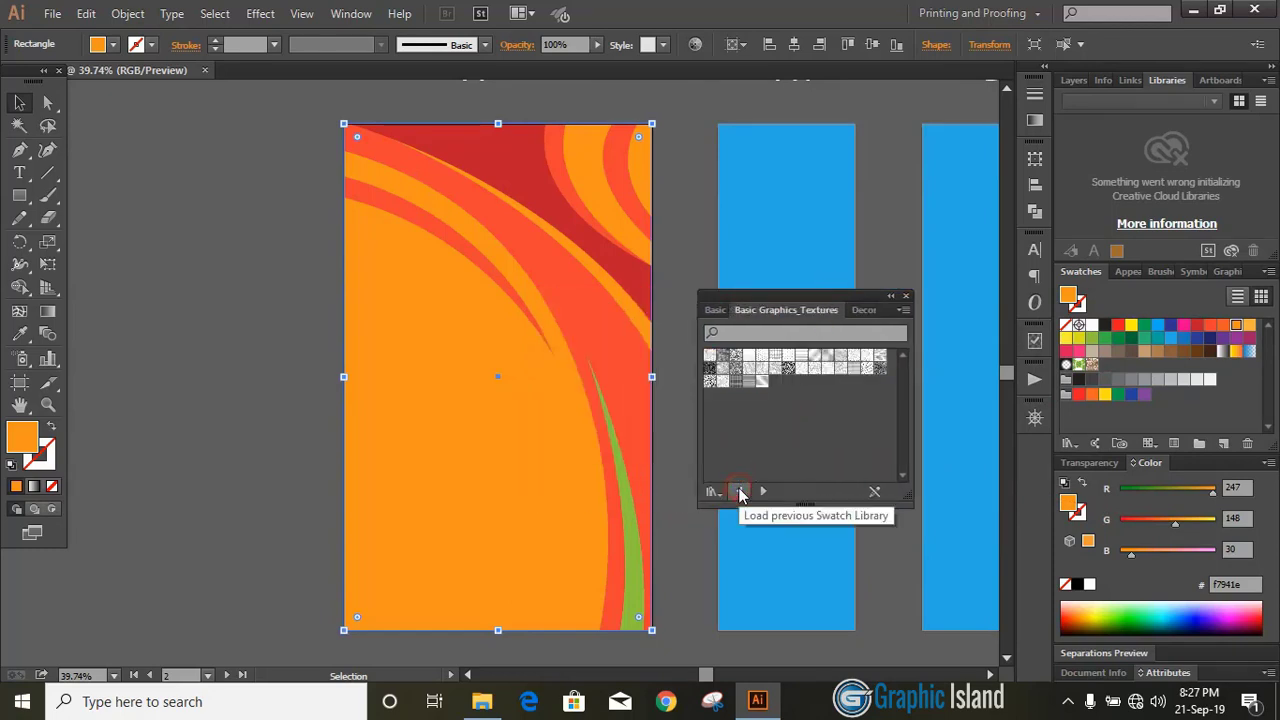
{"action": "left_click", "coordinate": [748, 357]}
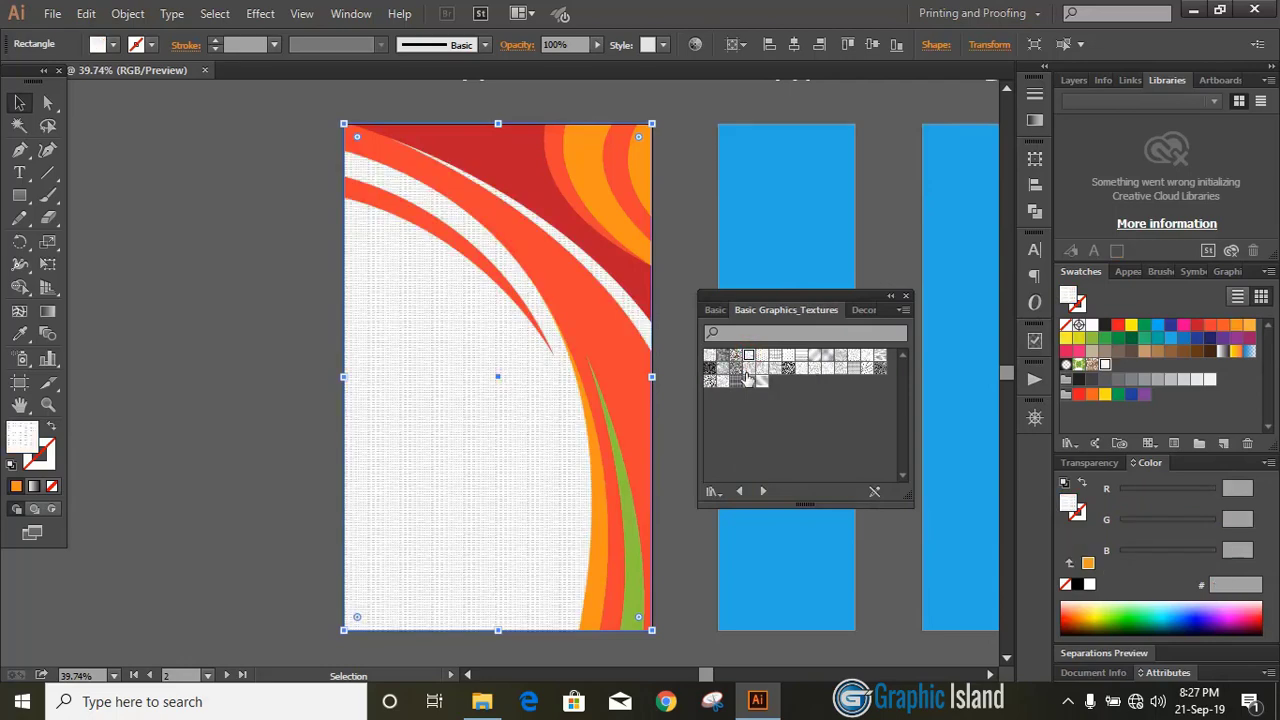
{"action": "left_click", "coordinate": [762, 383]}
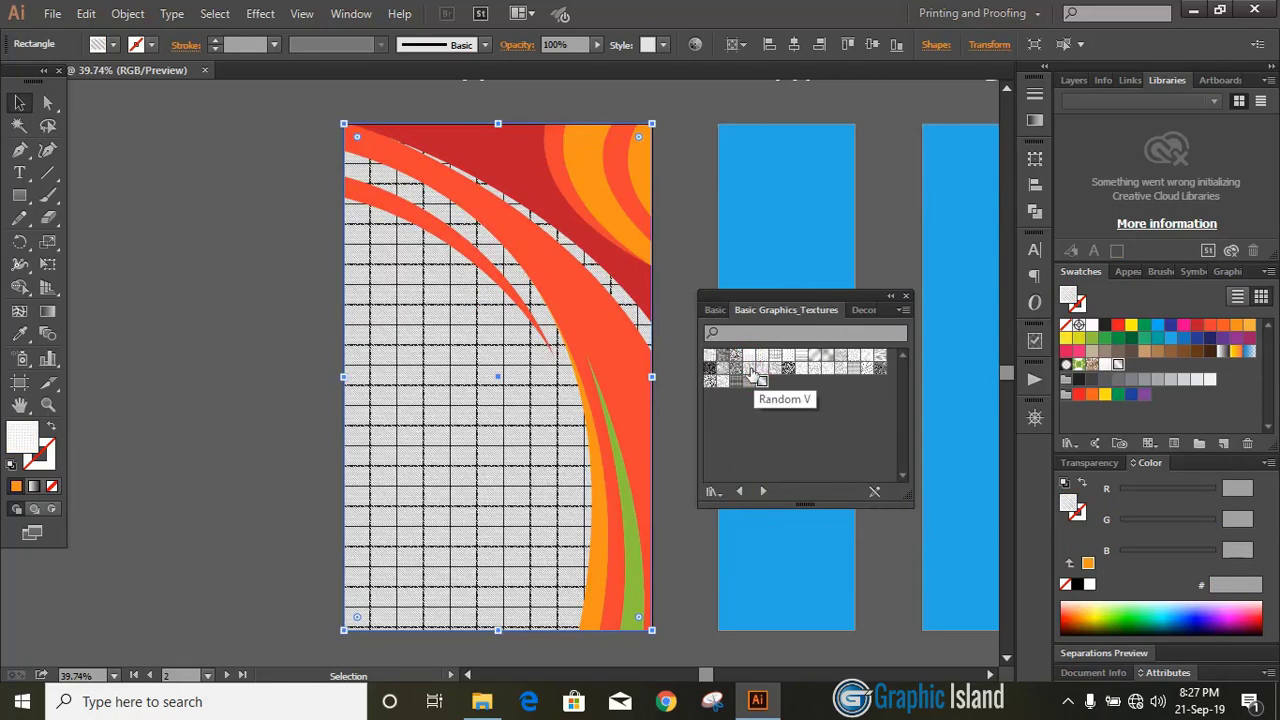
{"action": "left_click", "coordinate": [750, 369]}
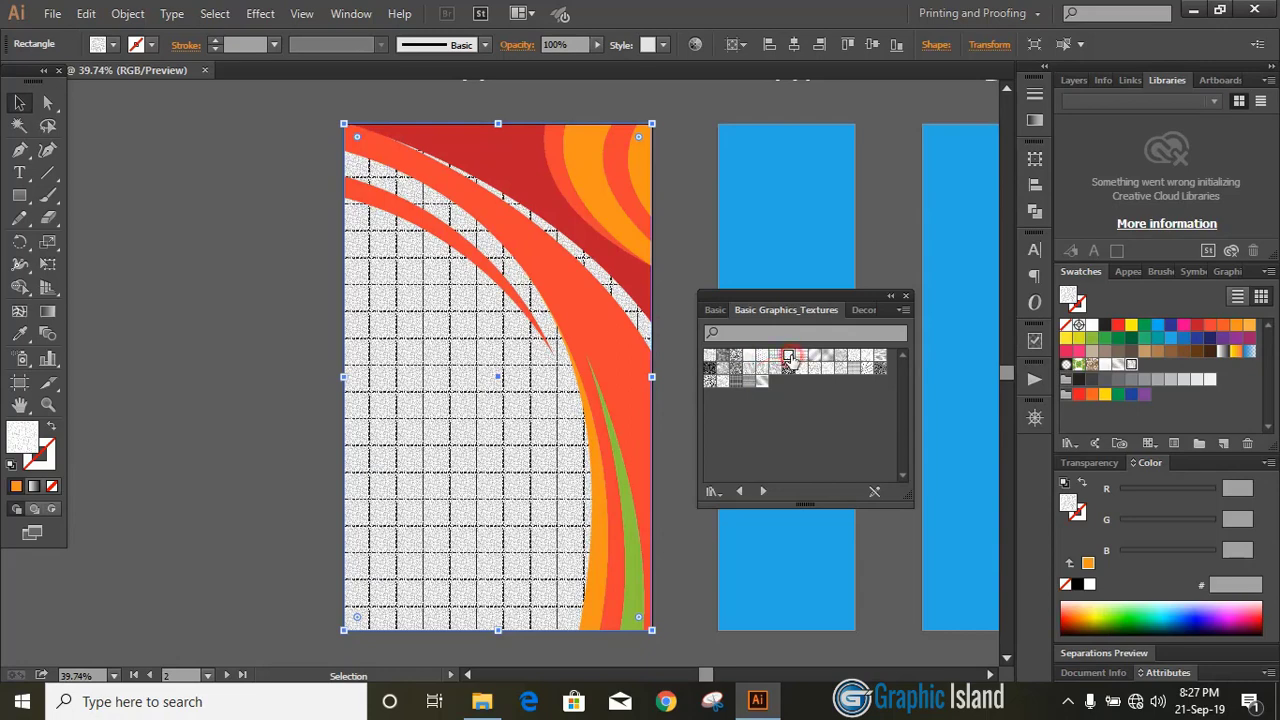
{"action": "left_click", "coordinate": [789, 358]}
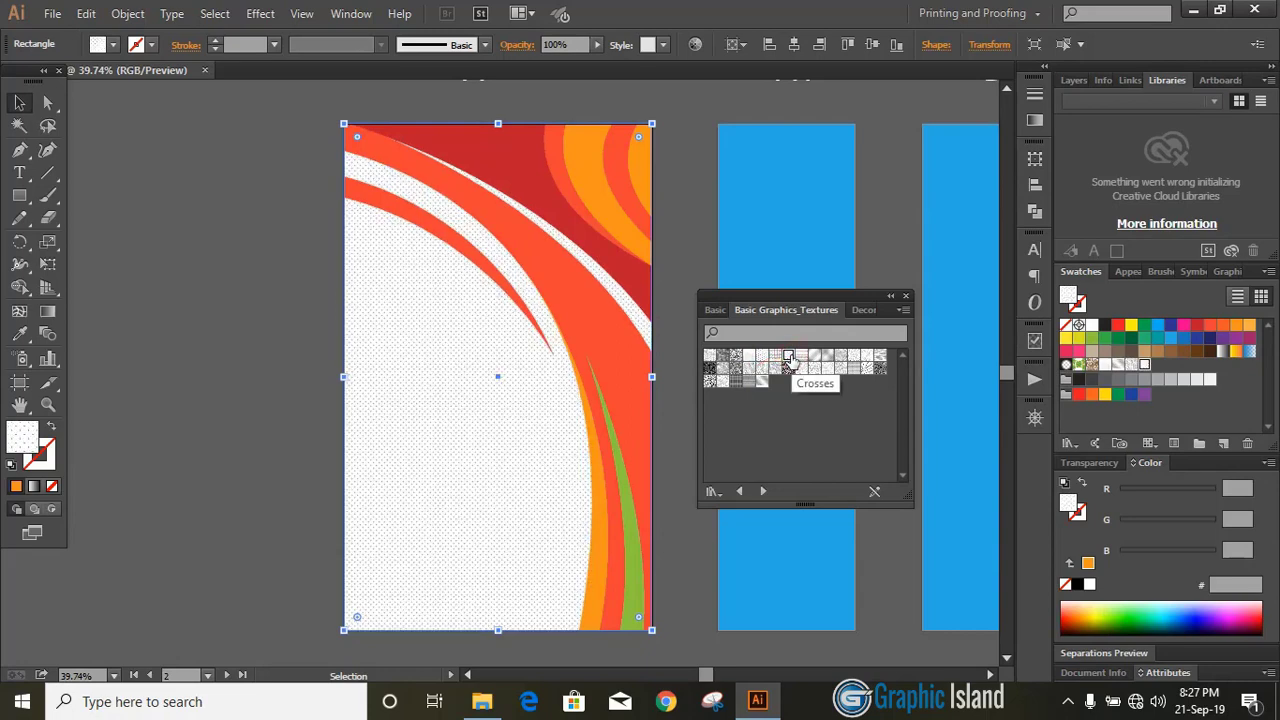
{"action": "left_click", "coordinate": [905, 298]}
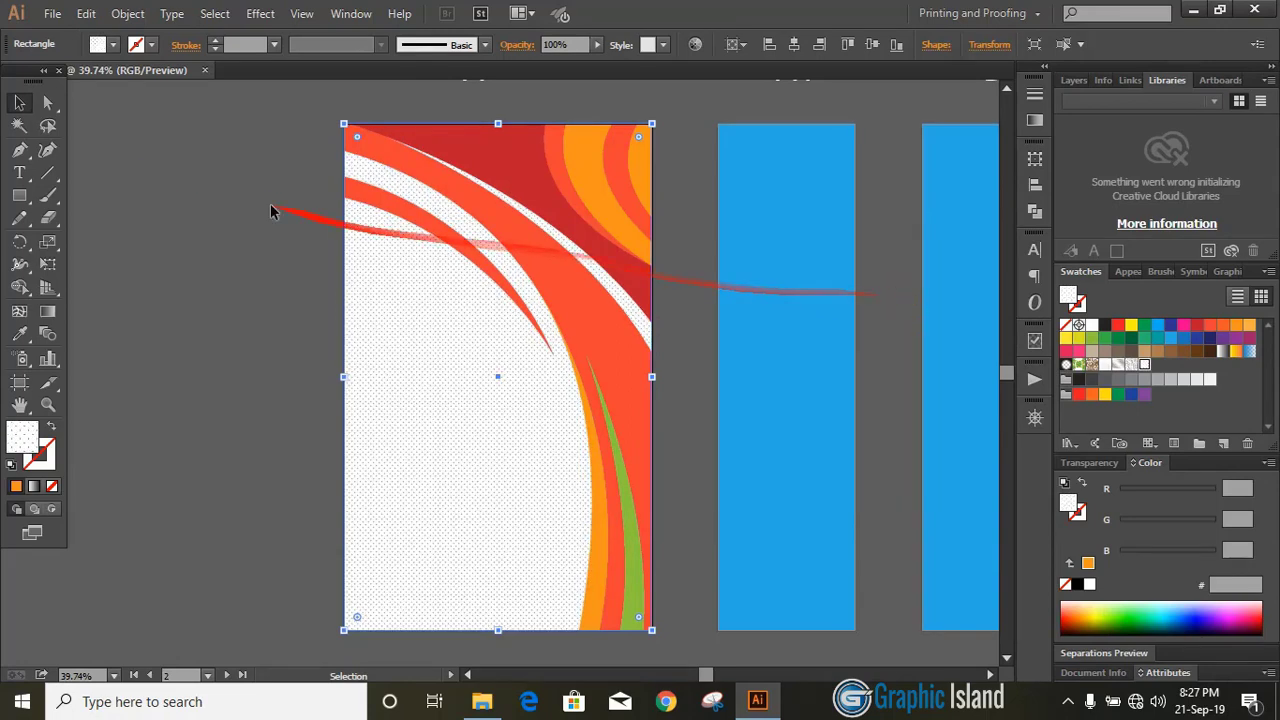
{"action": "left_click", "coordinate": [170, 245]}
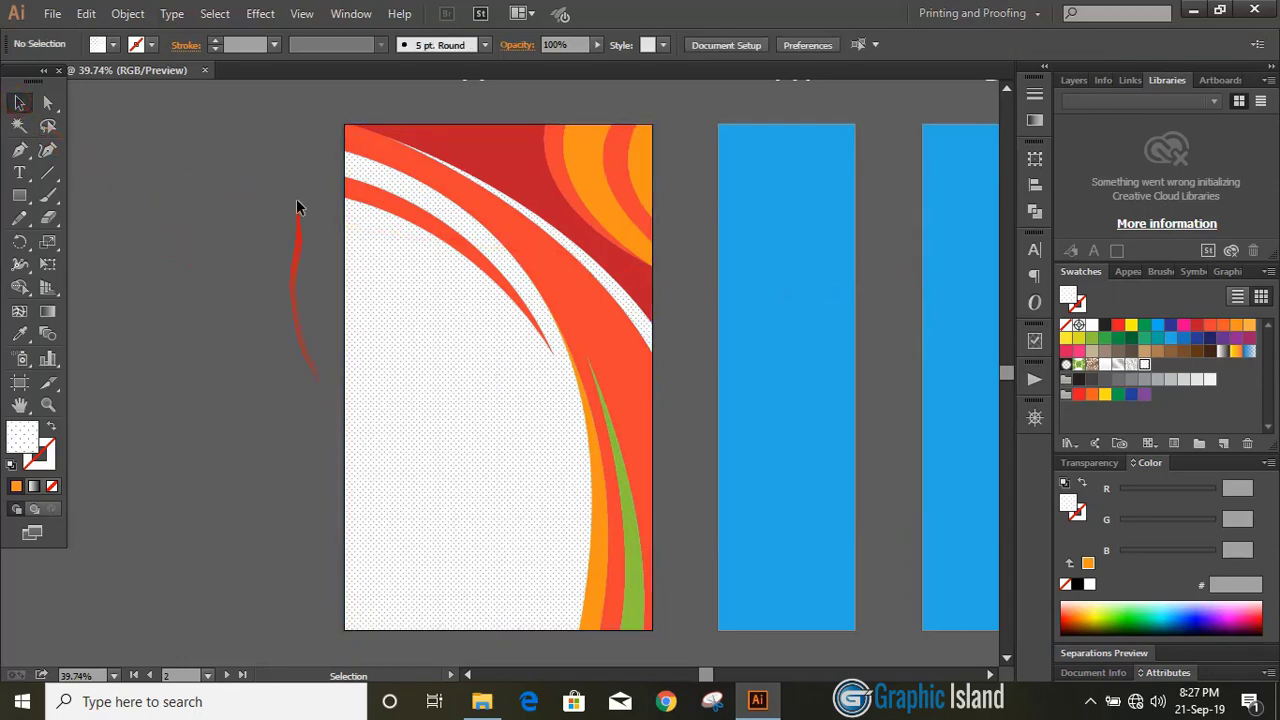
- Group all the paths of the pack design on artboard A
{"action": "left_click_drag", "start_coordinate": [320, 110], "coordinate": [686, 652]}
{"action": "left_click", "coordinate": [127, 13]}
{"action": "left_click", "coordinate": [152, 84]}
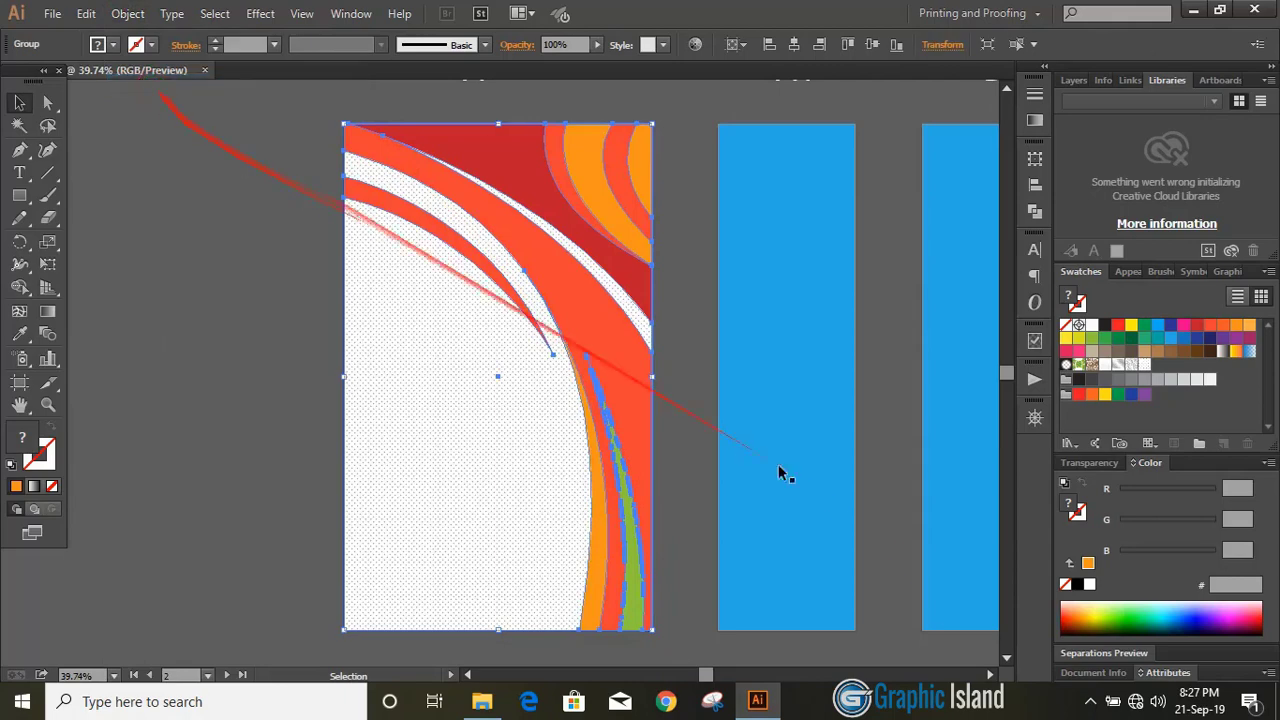
- Place a copy of the design on the right artboard, replacing its blue rectangle
{"action": "left_click", "coordinate": [990, 674]}
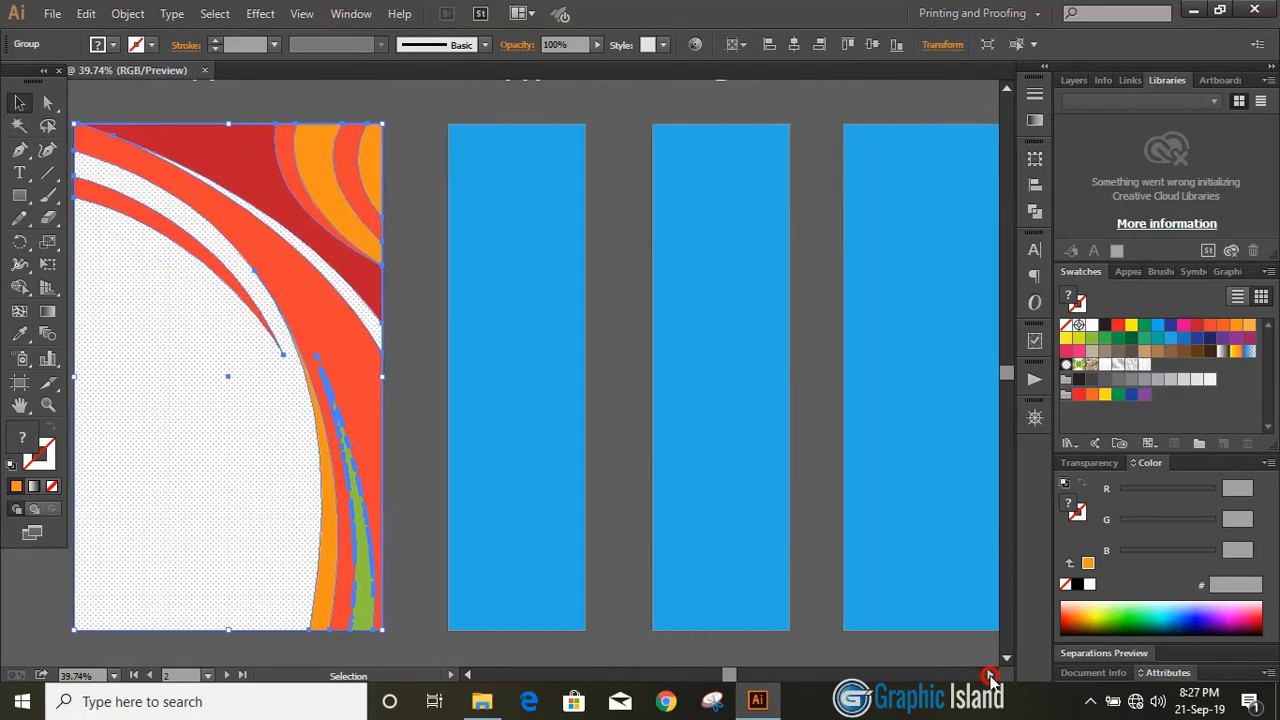
{"action": "left_click_drag", "start_coordinate": [234, 439], "coordinate": [814, 457]}
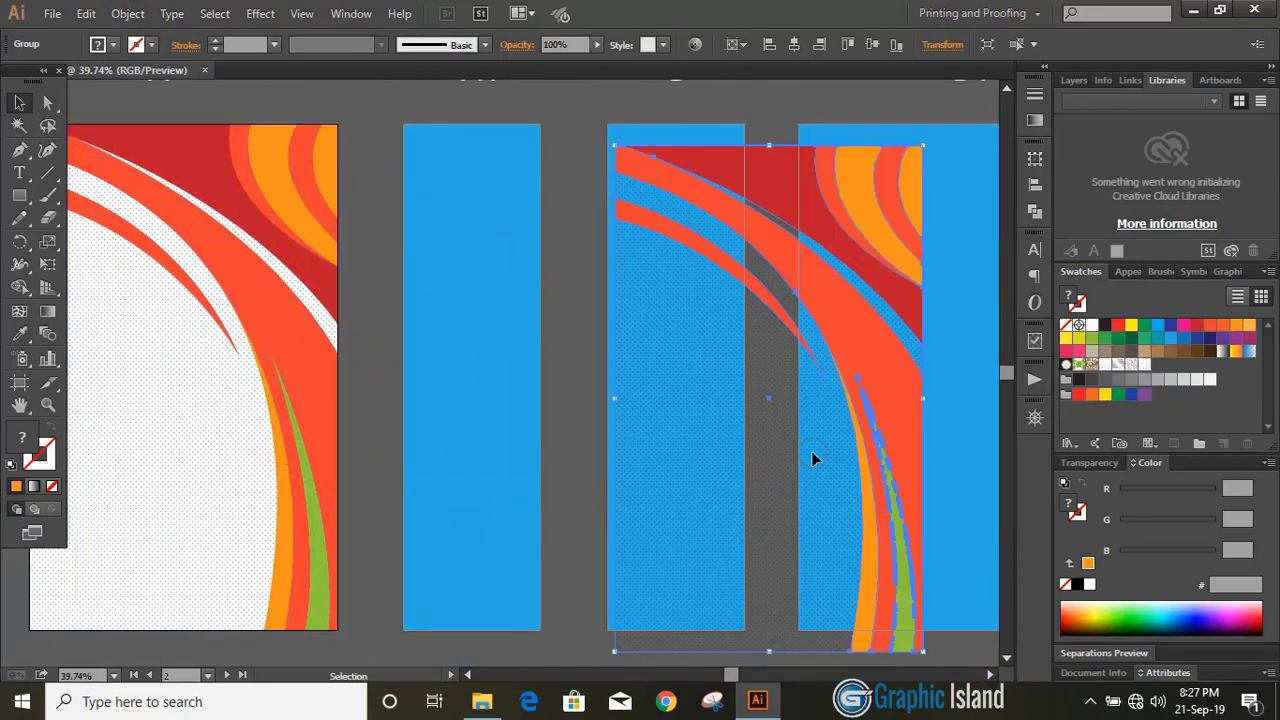
{"action": "left_click", "coordinate": [988, 674]}
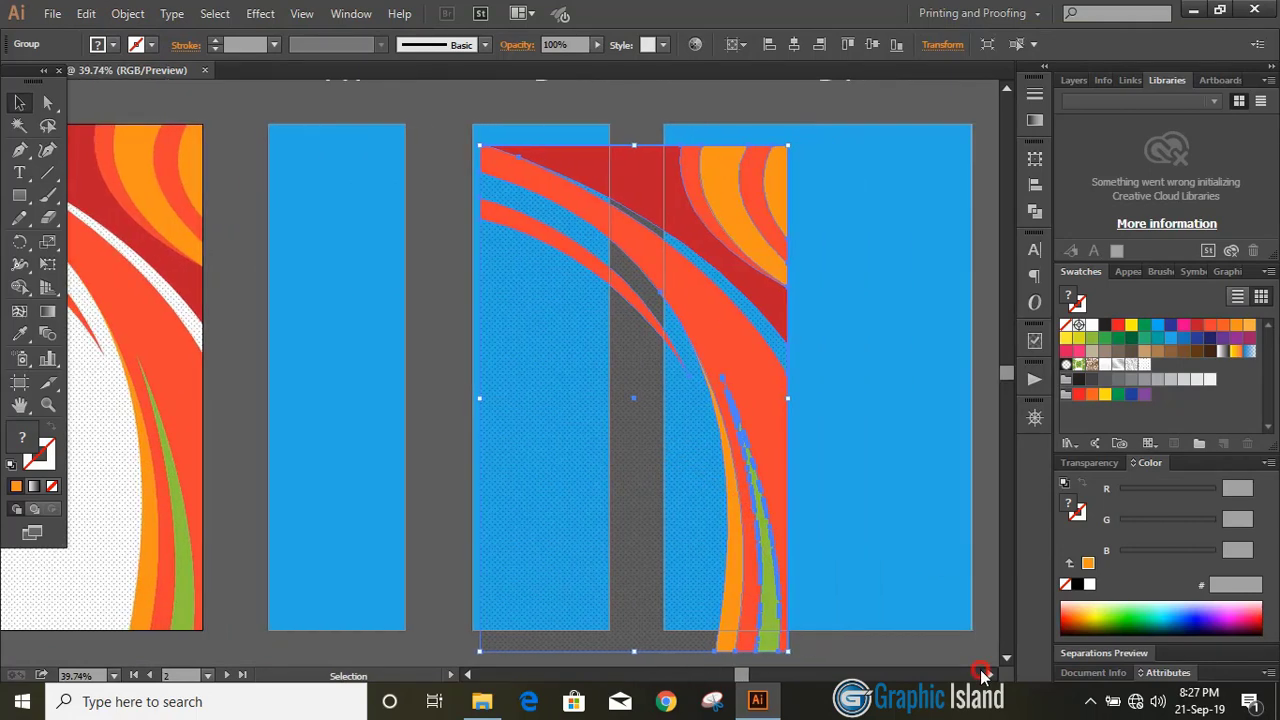
{"action": "left_click", "coordinate": [710, 405]}
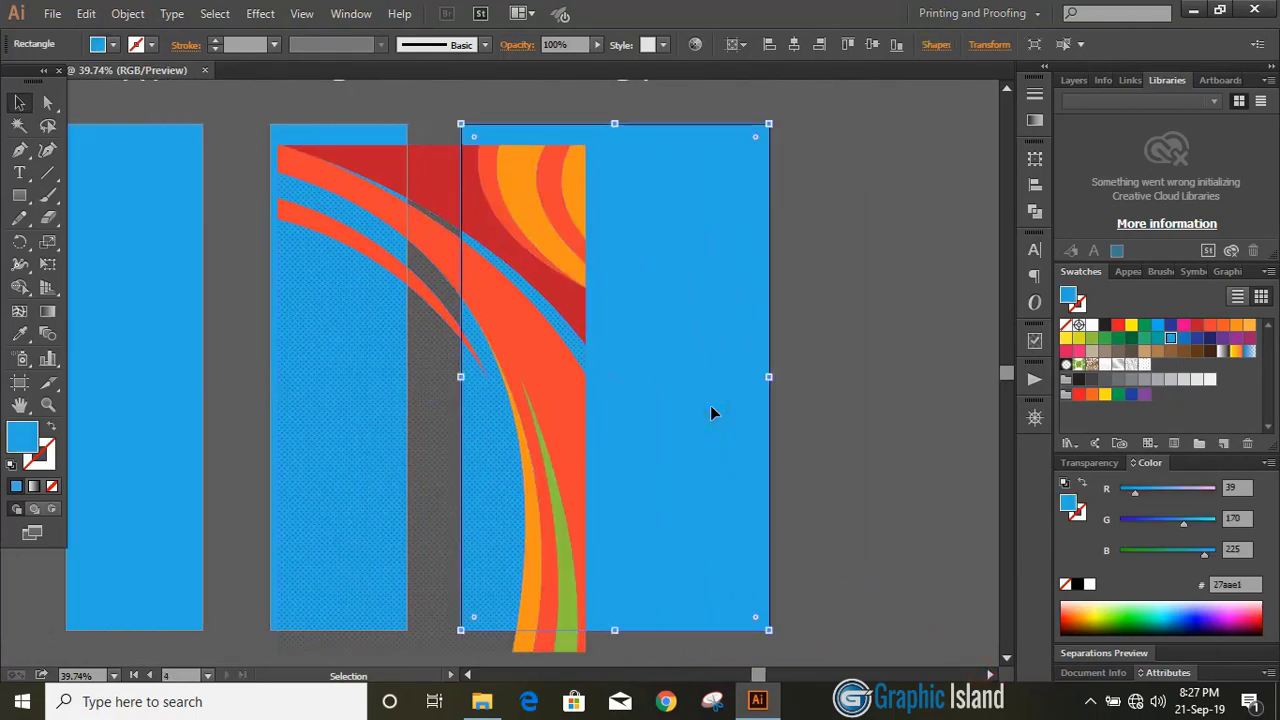
{"action": "key", "text": "Delete"}
{"action": "left_click_drag", "start_coordinate": [540, 334], "coordinate": [698, 316]}
- Ungroup the pack design on artboard A into separate paths
{"action": "left_click", "coordinate": [855, 403]}
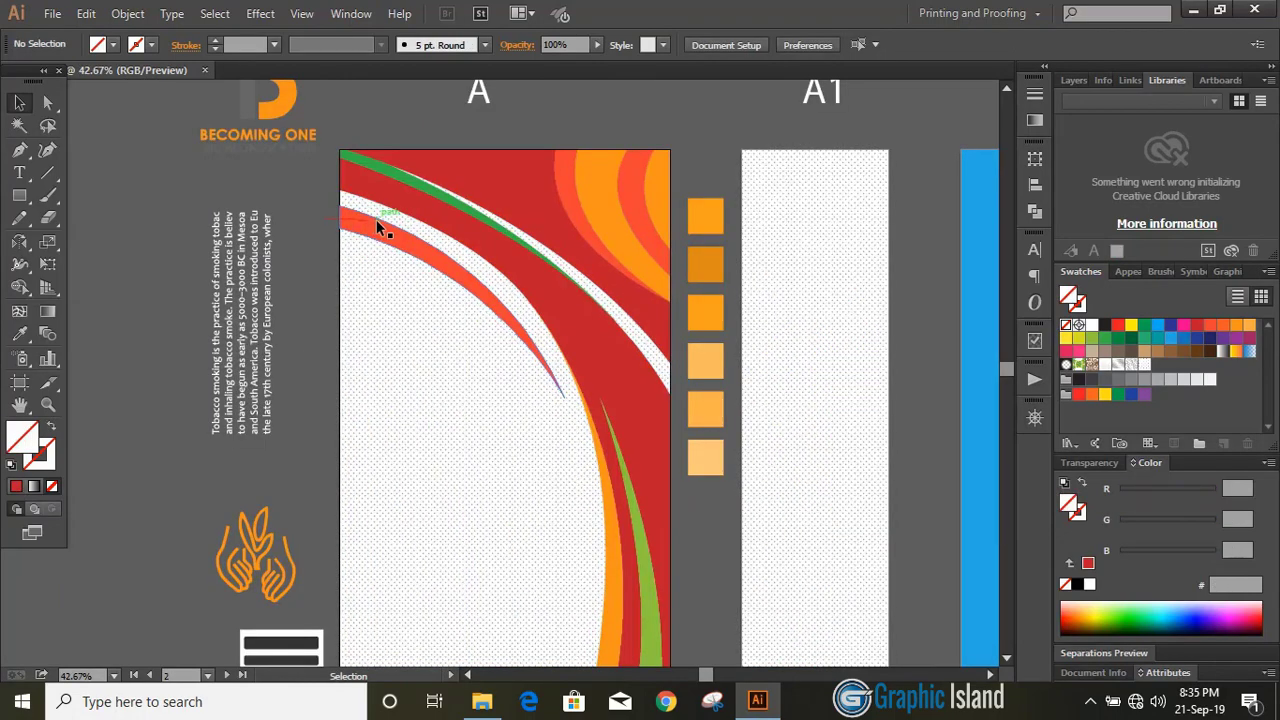
{"action": "left_click", "coordinate": [376, 220]}
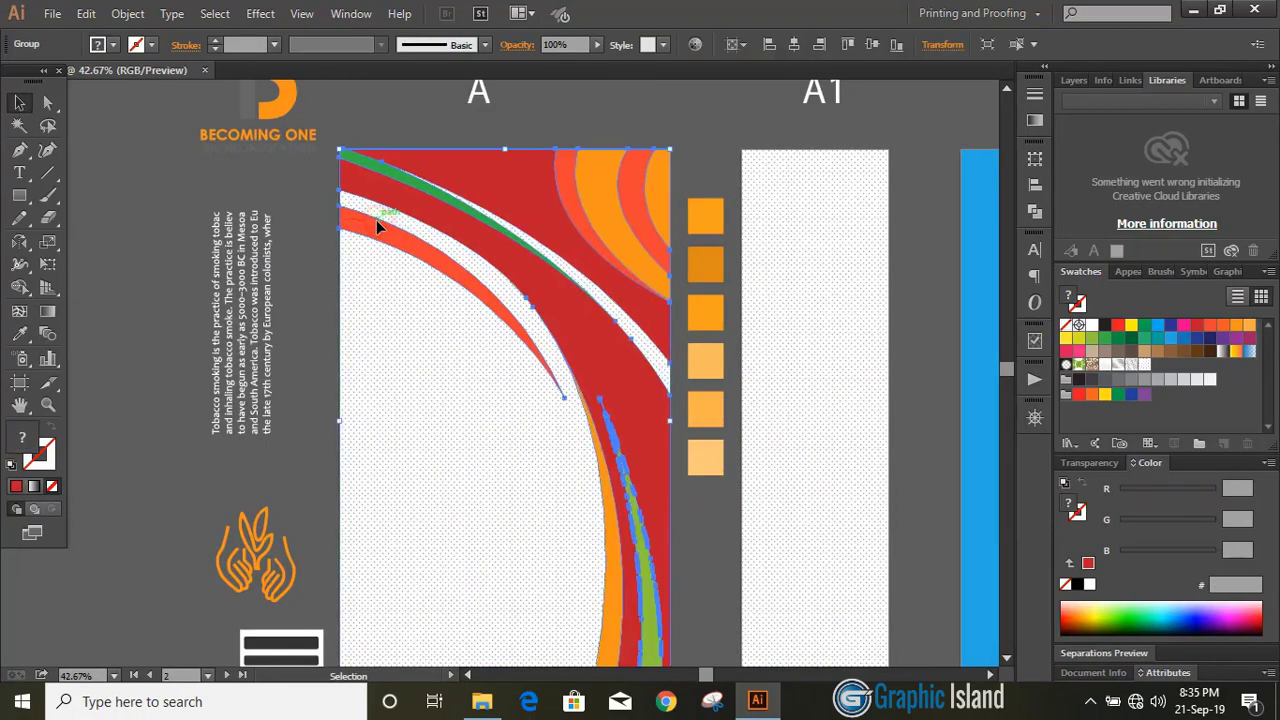
{"action": "left_click", "coordinate": [128, 14]}
{"action": "left_click", "coordinate": [175, 105]}
- Recolour the left orange-red stripe and the large red band with the top orange square
{"action": "left_click", "coordinate": [311, 210]}
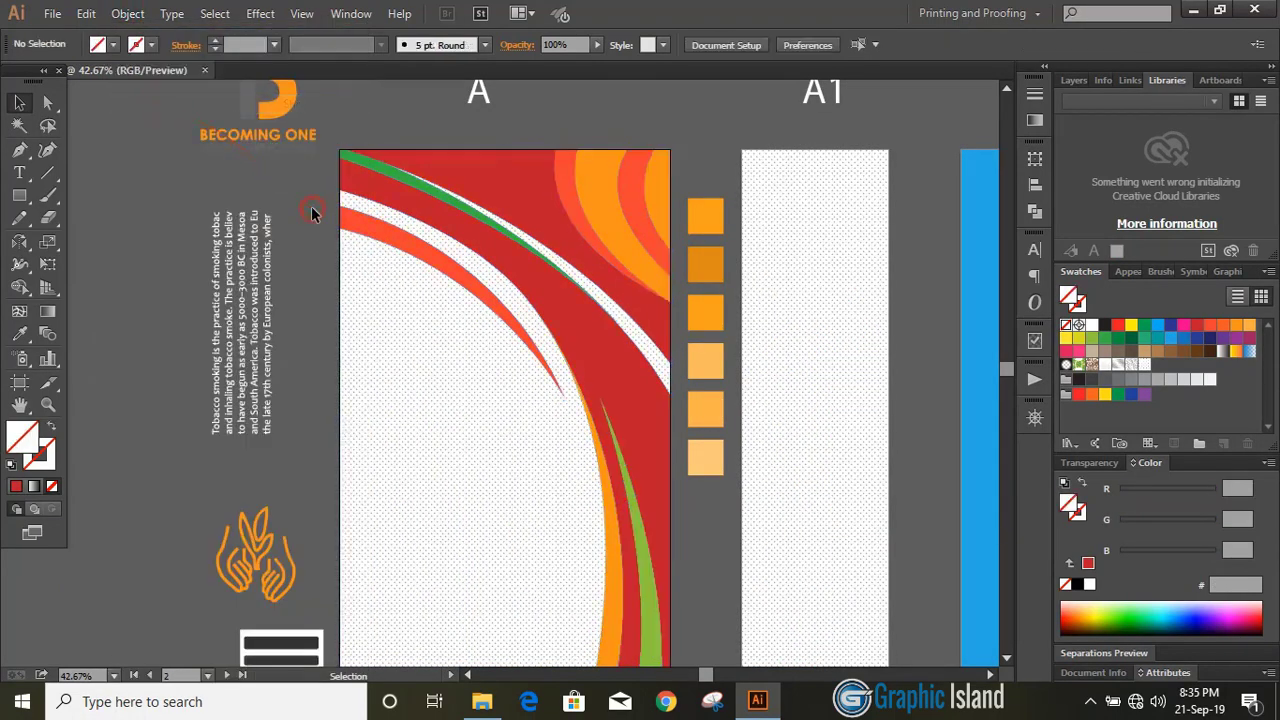
{"action": "left_click", "coordinate": [362, 226]}
{"action": "left_click", "coordinate": [19, 333]}
{"action": "left_click", "coordinate": [700, 228]}
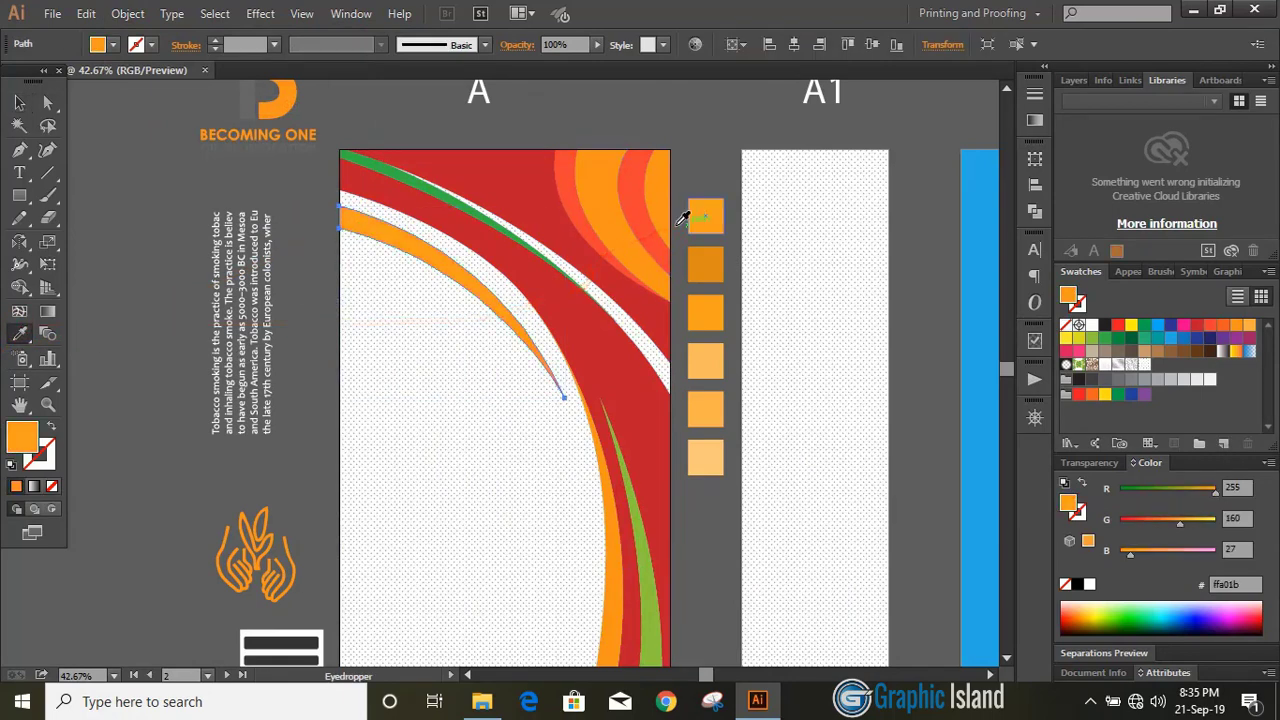
{"action": "left_click", "coordinate": [15, 101]}
{"action": "left_click", "coordinate": [193, 233]}
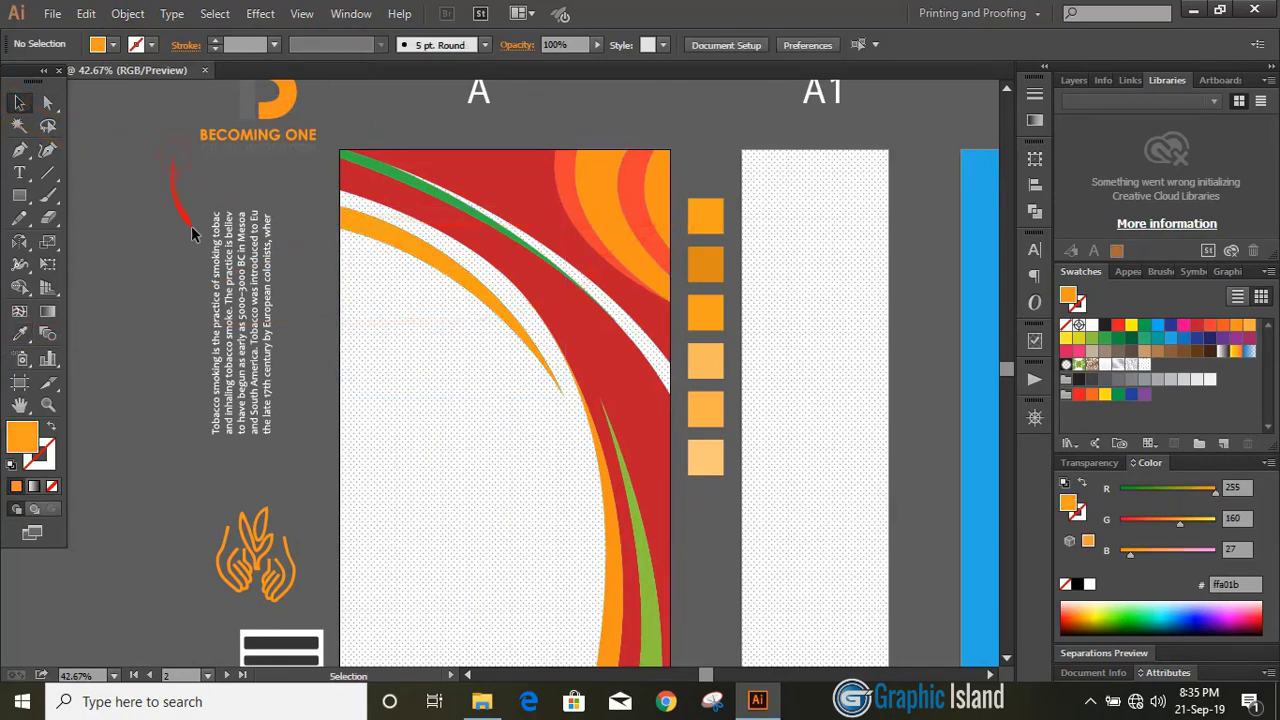
{"action": "left_click", "coordinate": [390, 191]}
{"action": "left_click", "coordinate": [19, 333]}
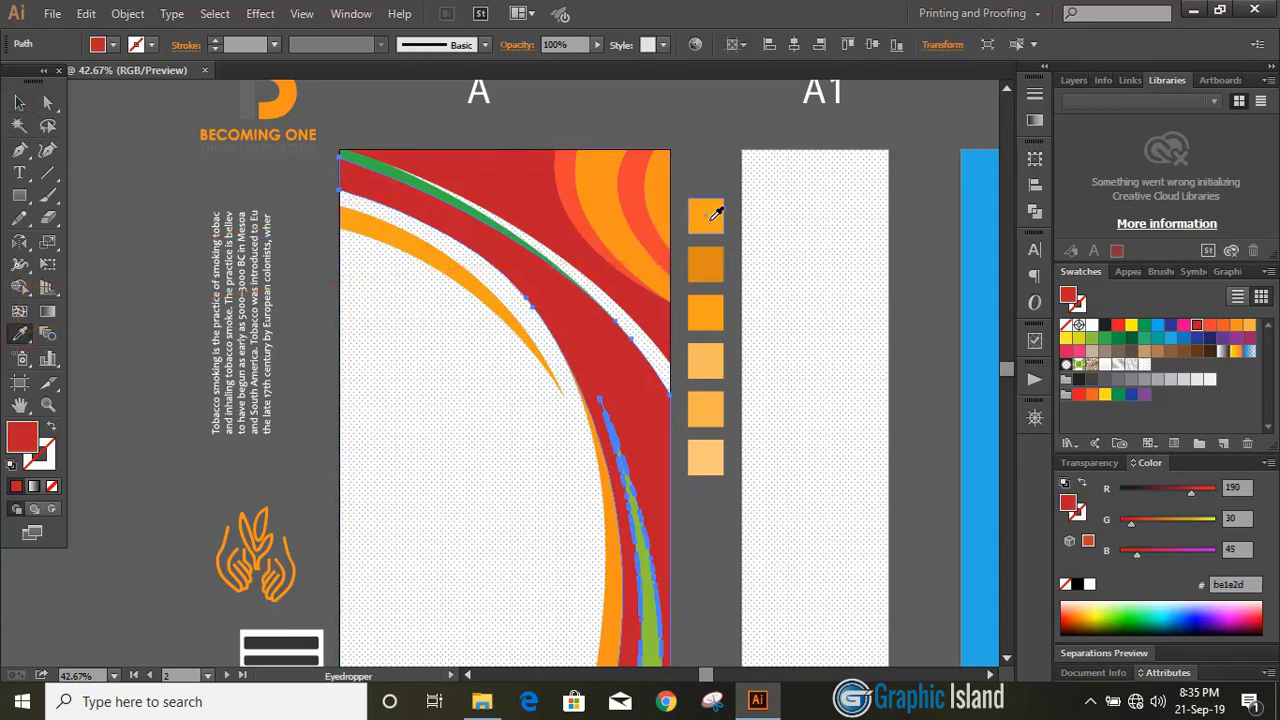
{"action": "left_click", "coordinate": [716, 213]}
{"action": "left_click", "coordinate": [19, 101]}
- Recolour the thin green top stripe in darker orange and the red top-edge shape with the third square
{"action": "left_click", "coordinate": [111, 173]}
{"action": "left_click", "coordinate": [406, 178]}
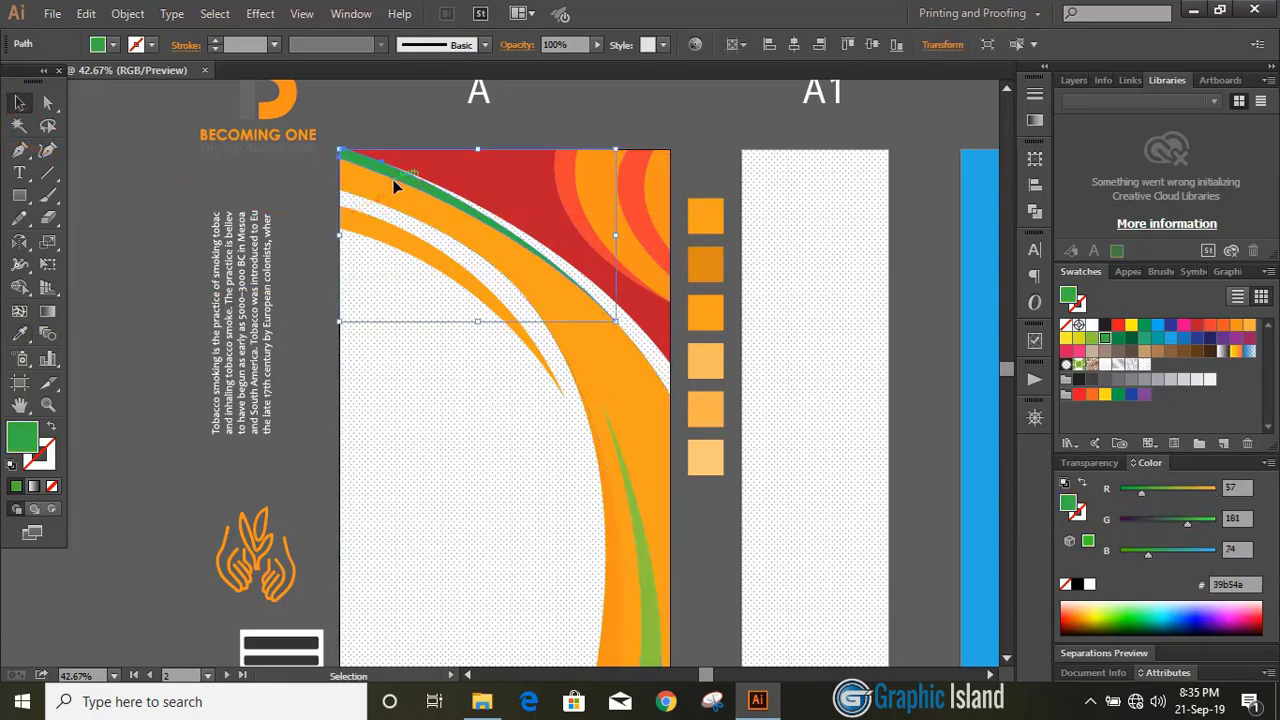
{"action": "left_click", "coordinate": [19, 334]}
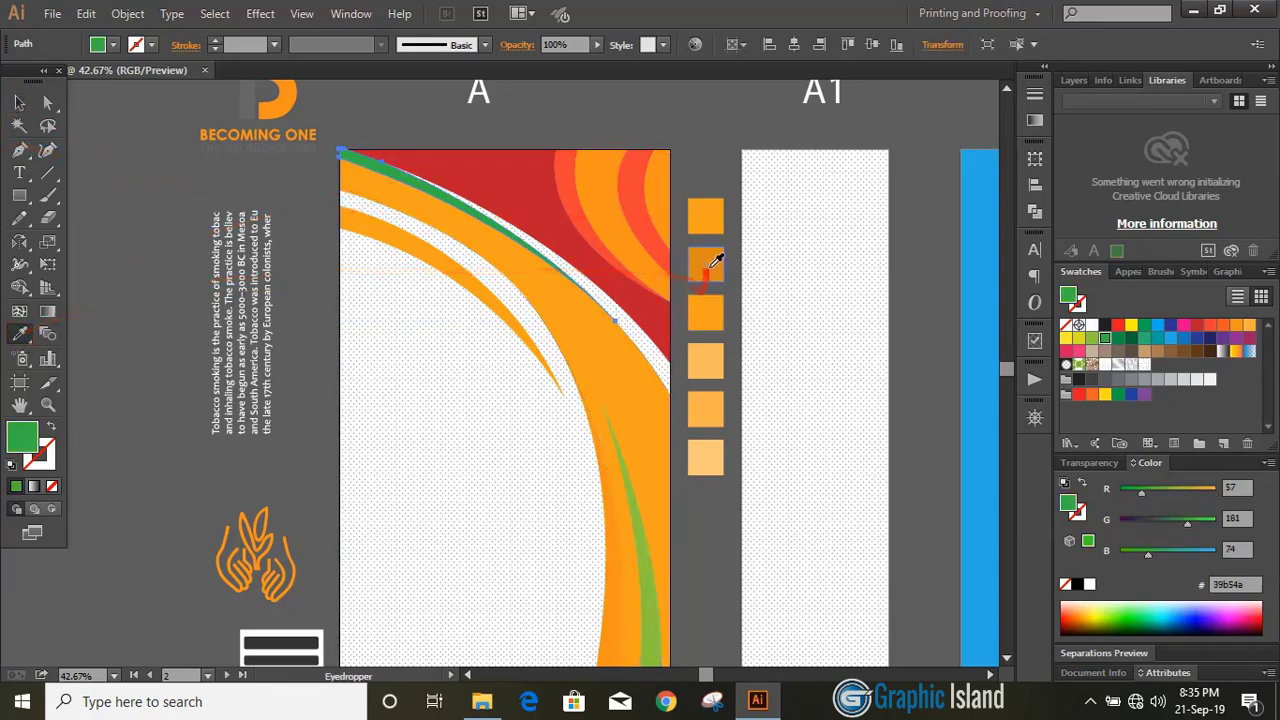
{"action": "left_click", "coordinate": [707, 267]}
{"action": "left_click", "coordinate": [21, 103]}
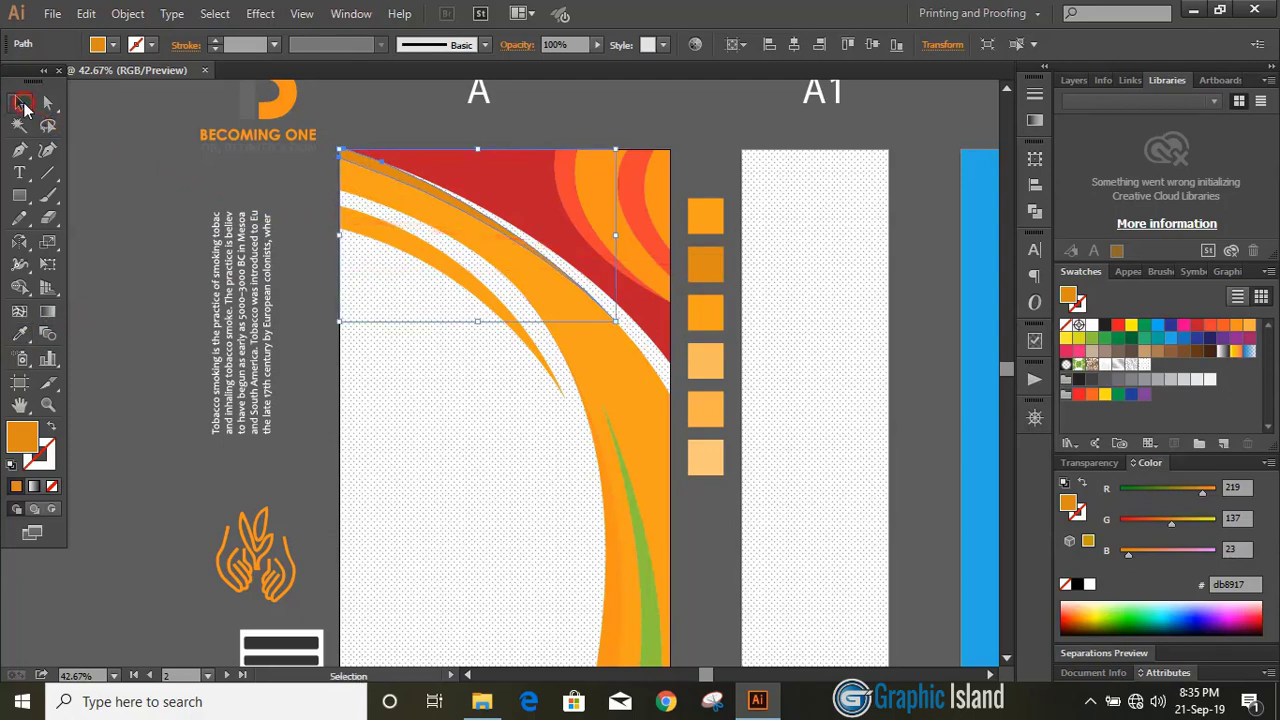
{"action": "left_click", "coordinate": [165, 193]}
{"action": "scroll", "coordinate": [165, 193], "scroll_direction": "up", "scroll_amount": 2}
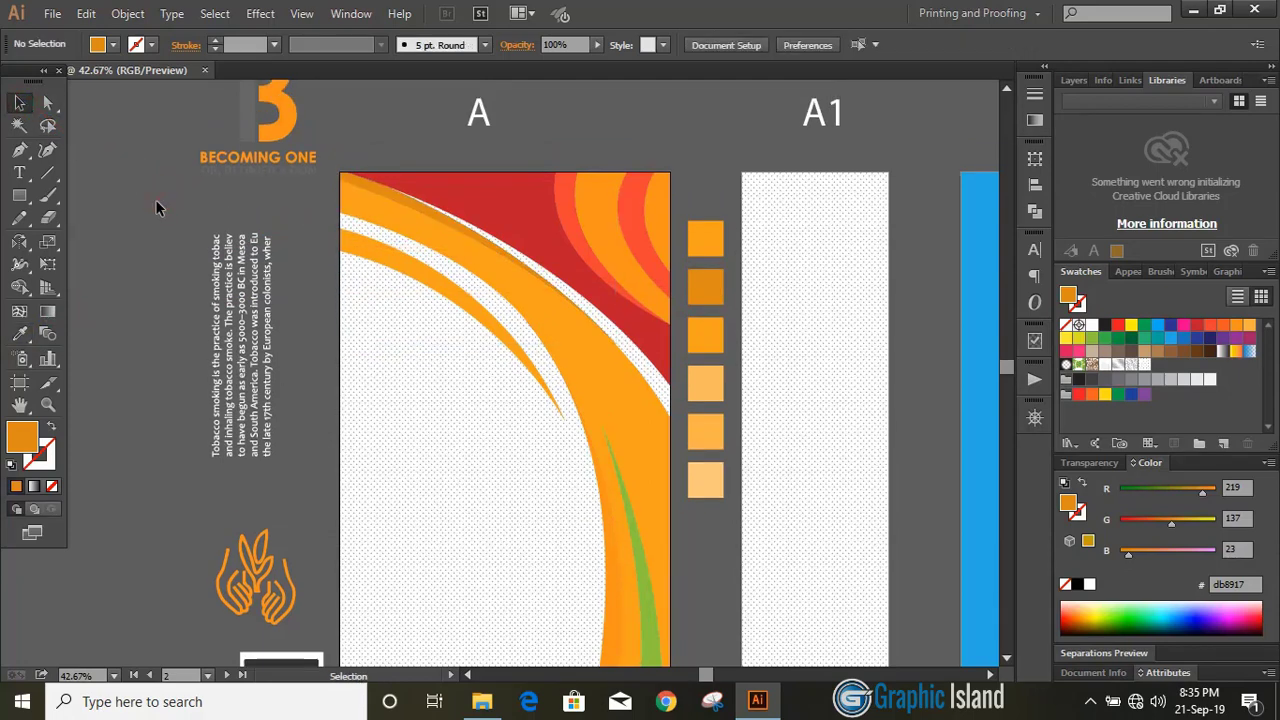
{"action": "left_click", "coordinate": [514, 229]}
{"action": "left_click", "coordinate": [19, 334]}
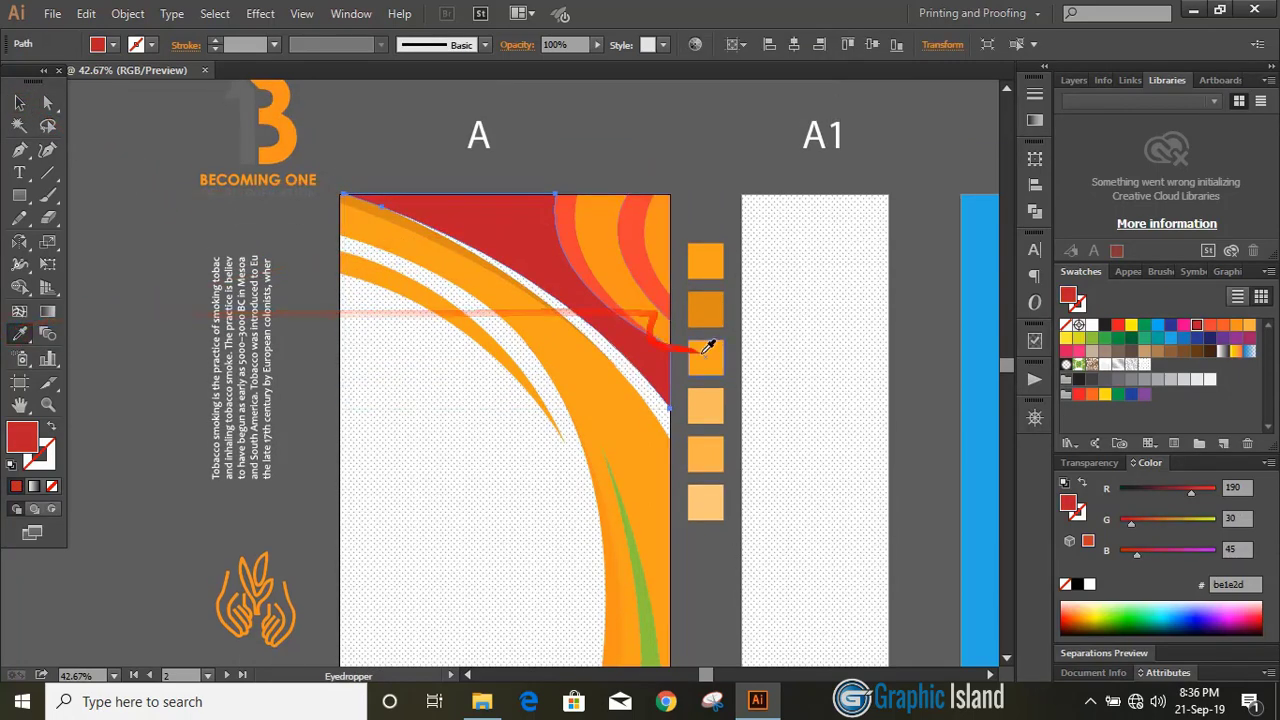
{"action": "left_click", "coordinate": [707, 357]}
{"action": "left_click", "coordinate": [19, 103]}
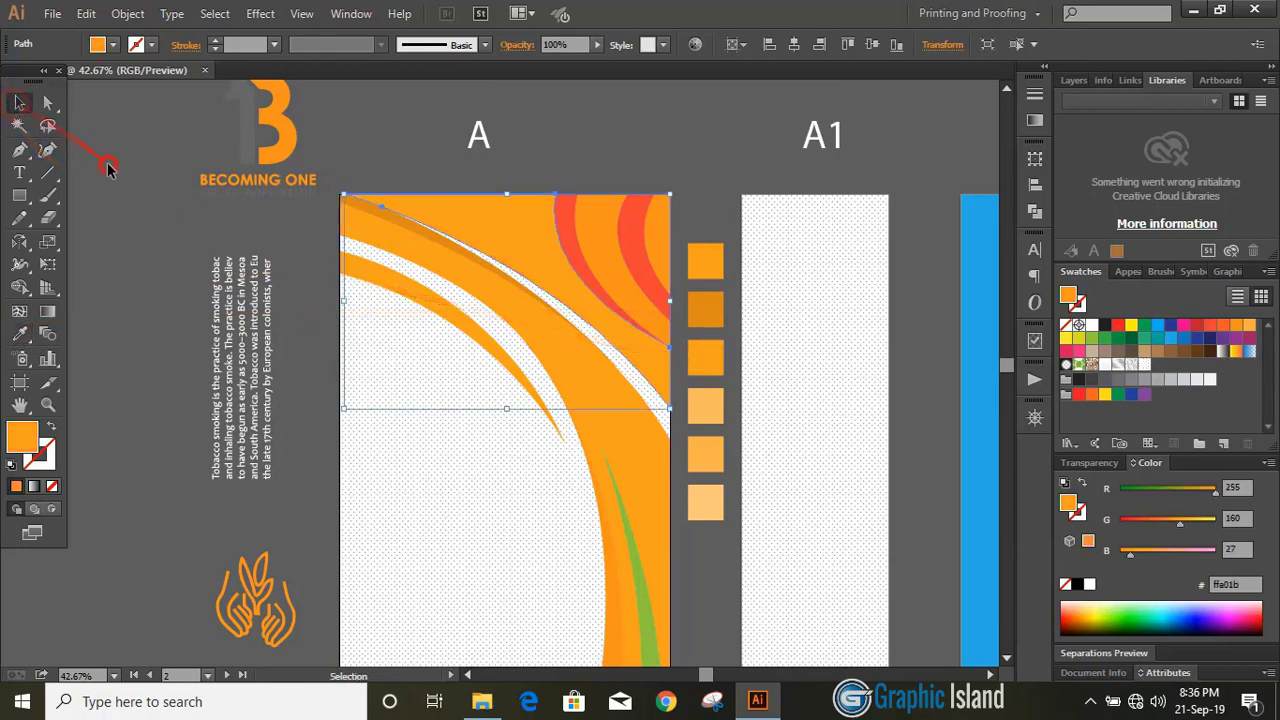
- Recolour the top-right red arc with the top stripe's orange and the next shape with the fourth square
{"action": "left_click", "coordinate": [184, 199]}
{"action": "left_click", "coordinate": [573, 262]}
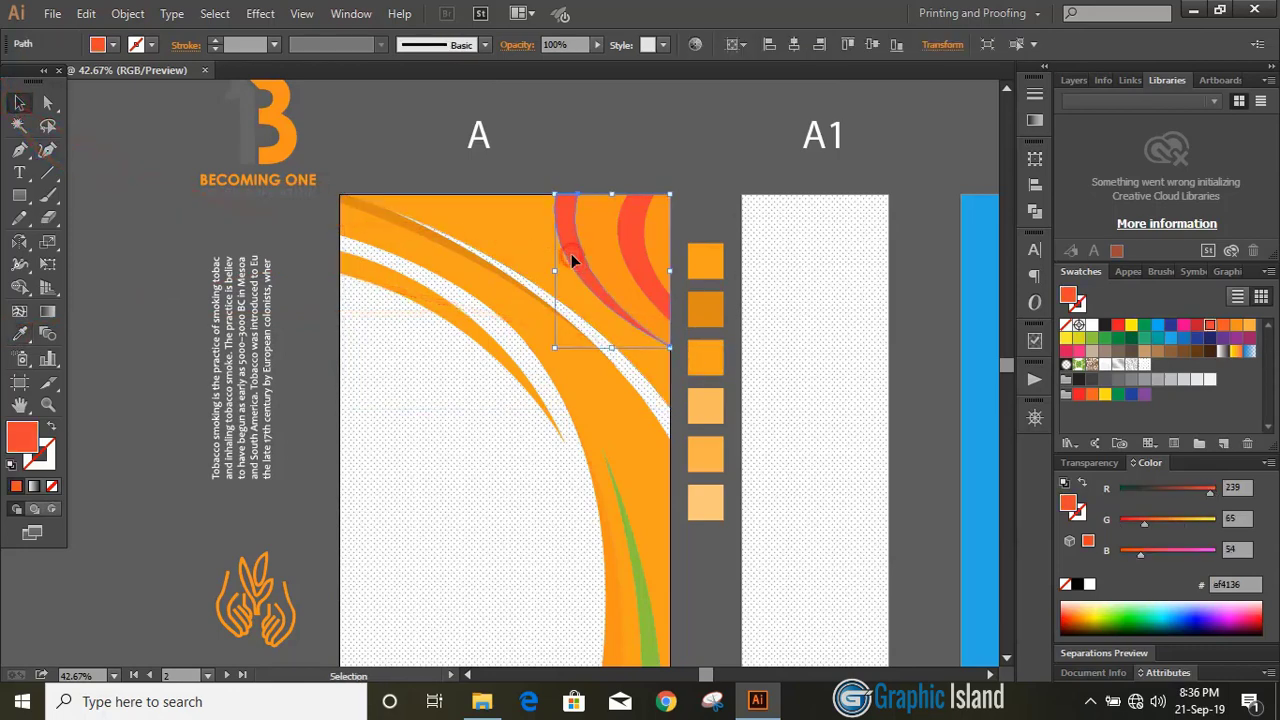
{"action": "left_click", "coordinate": [19, 334]}
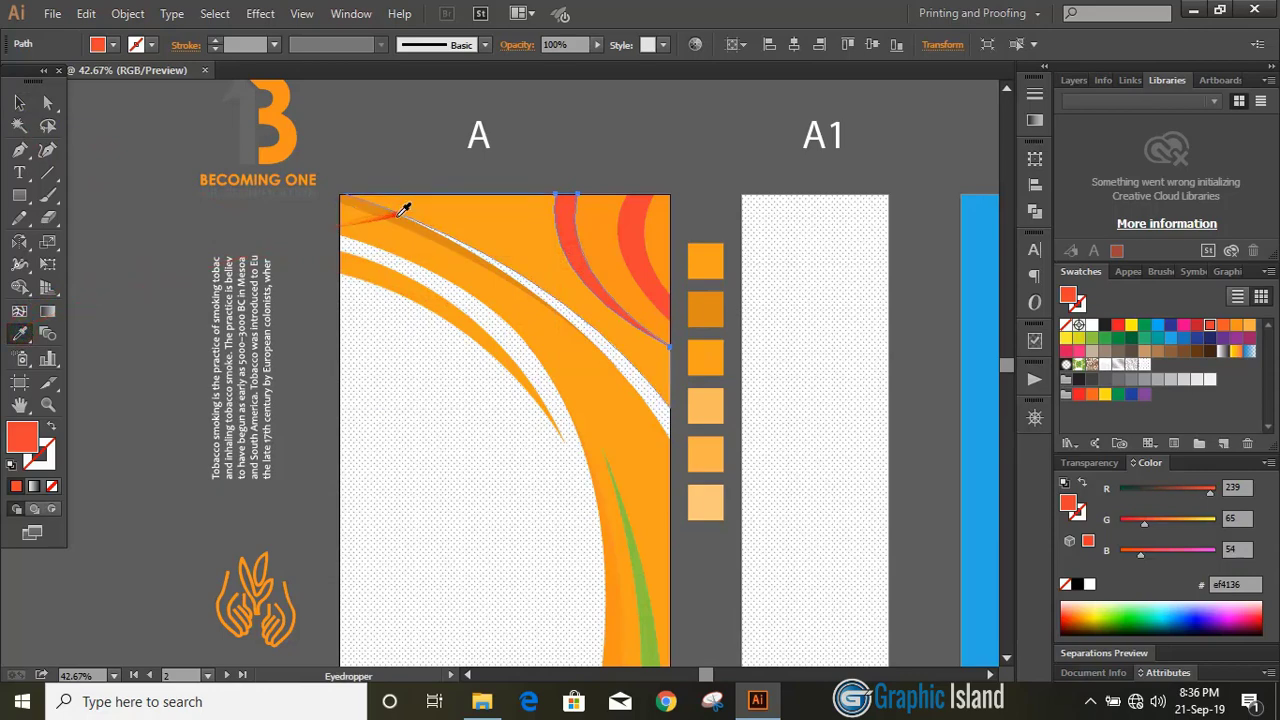
{"action": "left_click", "coordinate": [405, 212]}
{"action": "left_click", "coordinate": [19, 103]}
{"action": "left_click", "coordinate": [172, 222]}
{"action": "scroll", "coordinate": [172, 222], "scroll_direction": "down", "scroll_amount": 2}
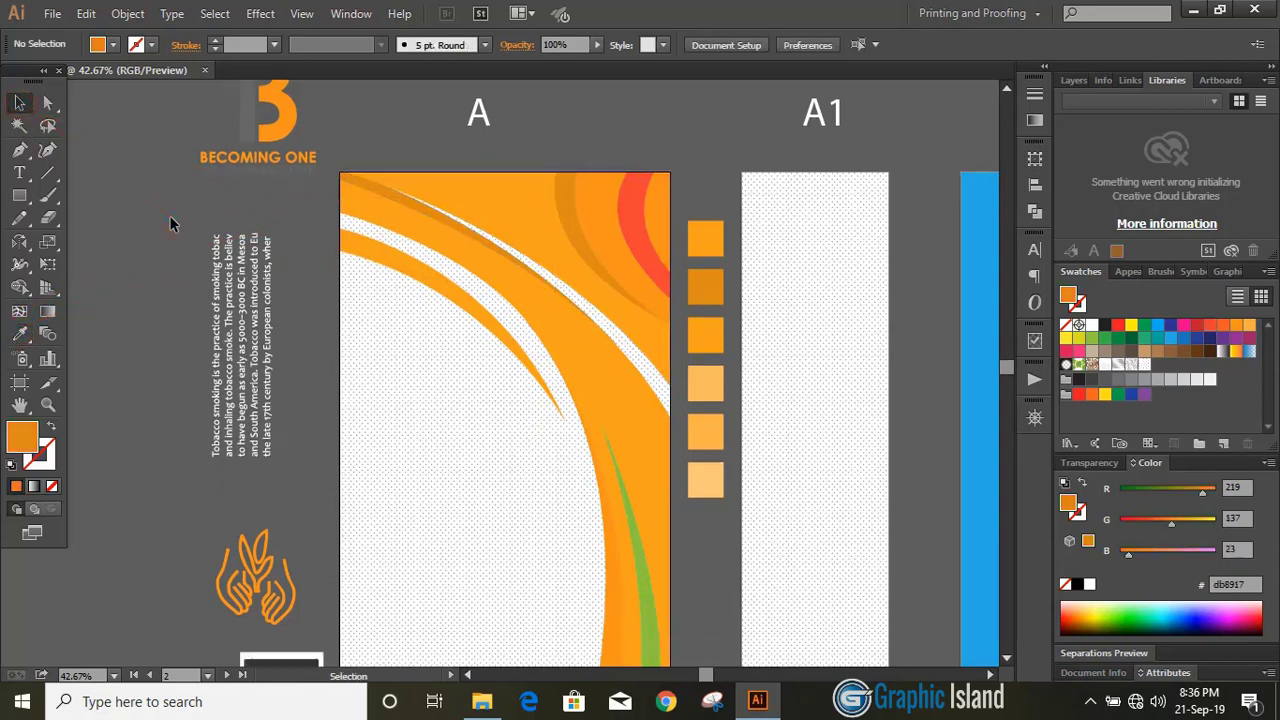
{"action": "left_click", "coordinate": [599, 207]}
{"action": "left_click", "coordinate": [20, 335]}
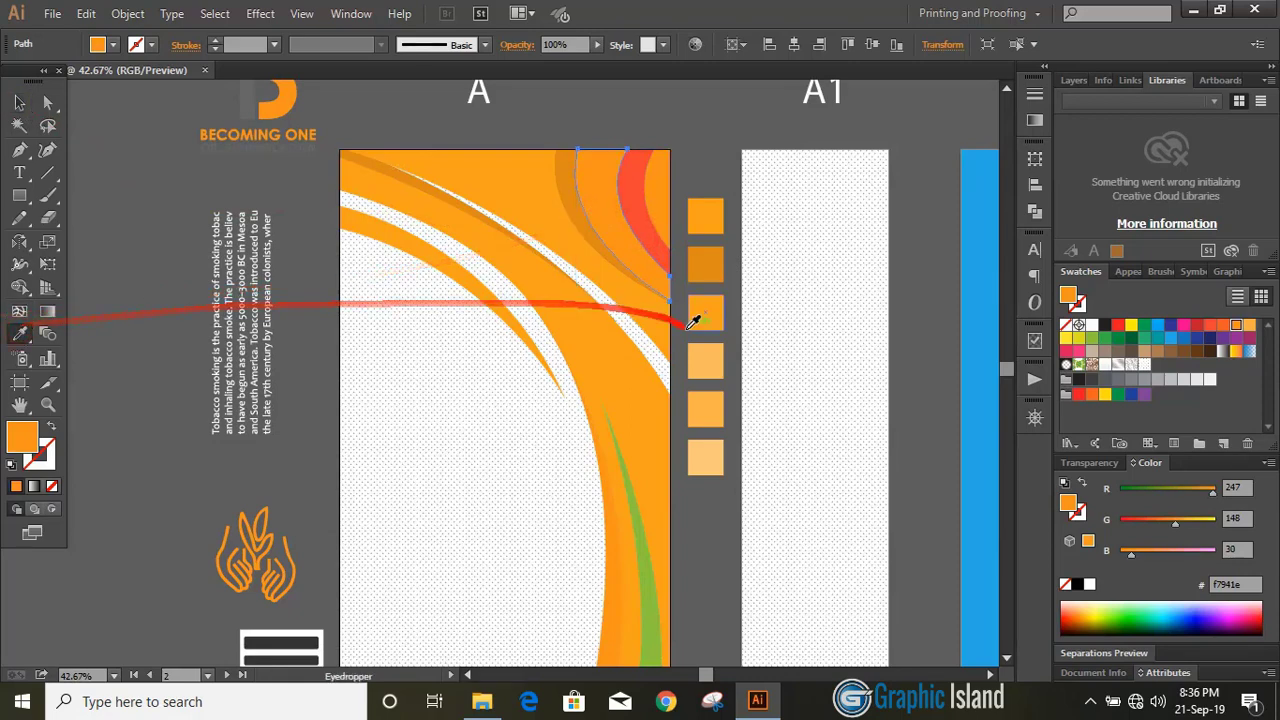
{"action": "left_click", "coordinate": [697, 360]}
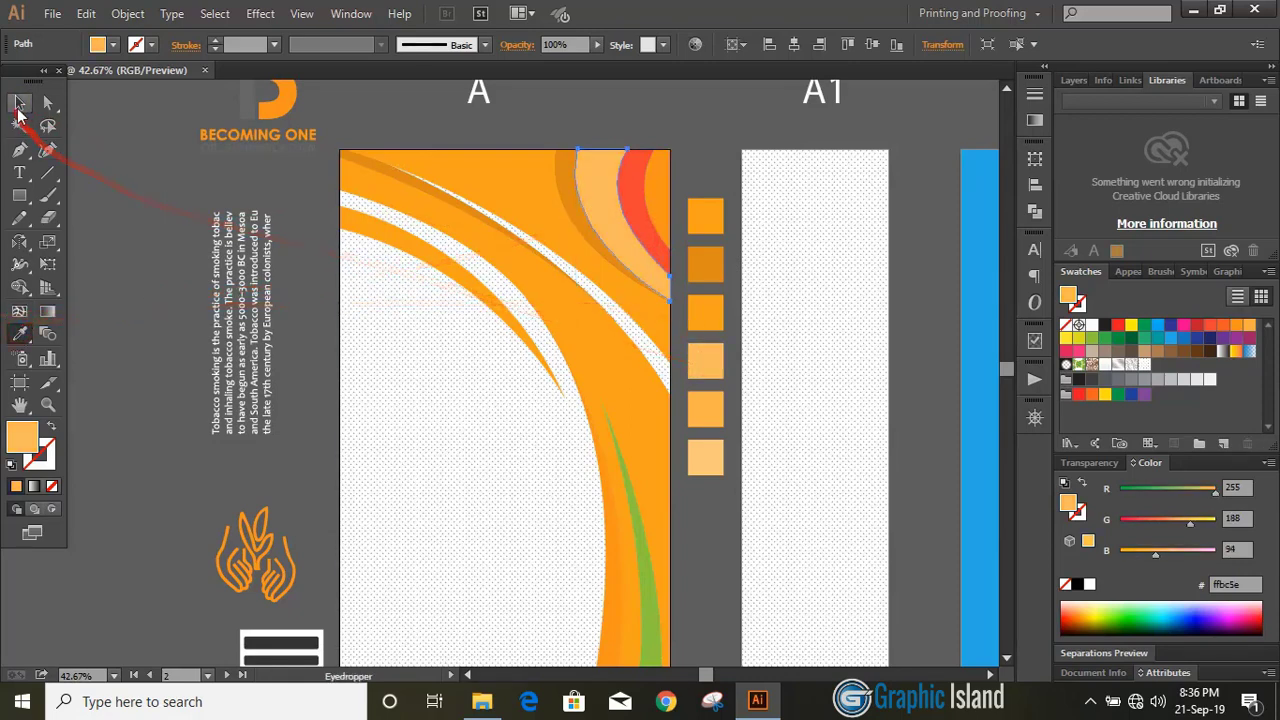
{"action": "left_click", "coordinate": [19, 103]}
- Recolour the last two top-right curved shapes with the fifth and lightest orange squares
{"action": "left_click", "coordinate": [140, 242]}
{"action": "left_click", "coordinate": [628, 198]}
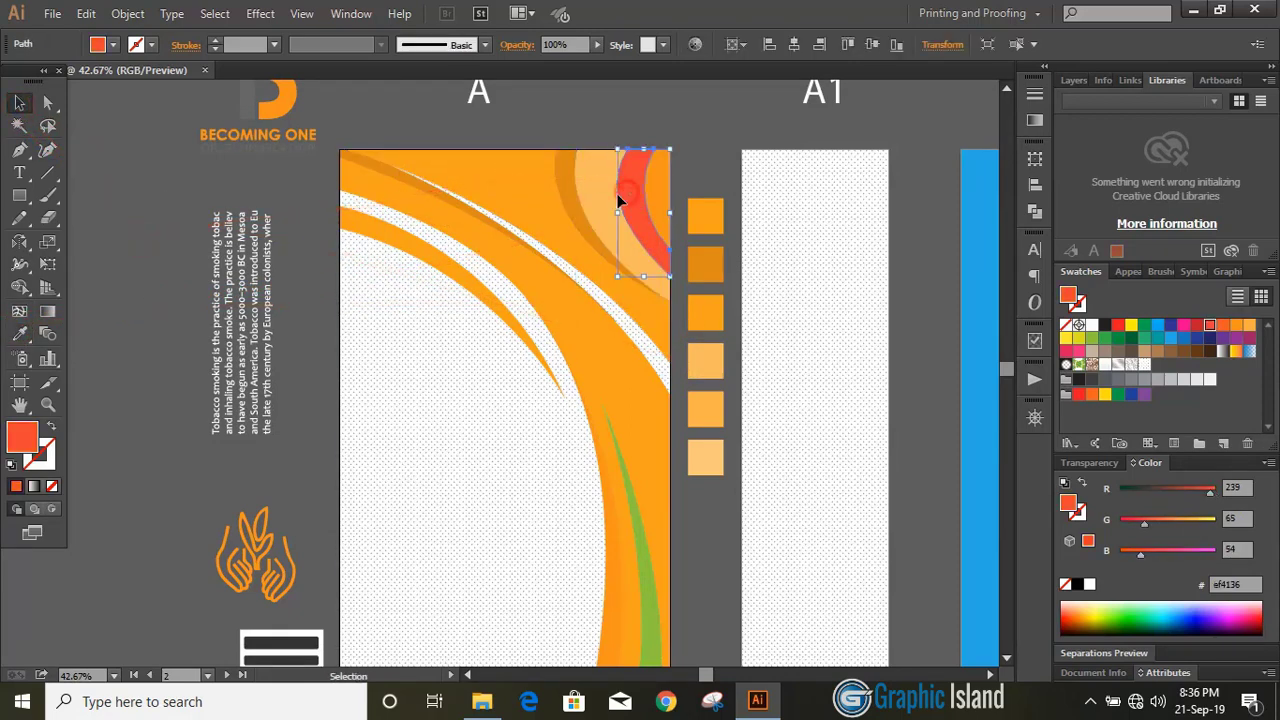
{"action": "left_click", "coordinate": [20, 335]}
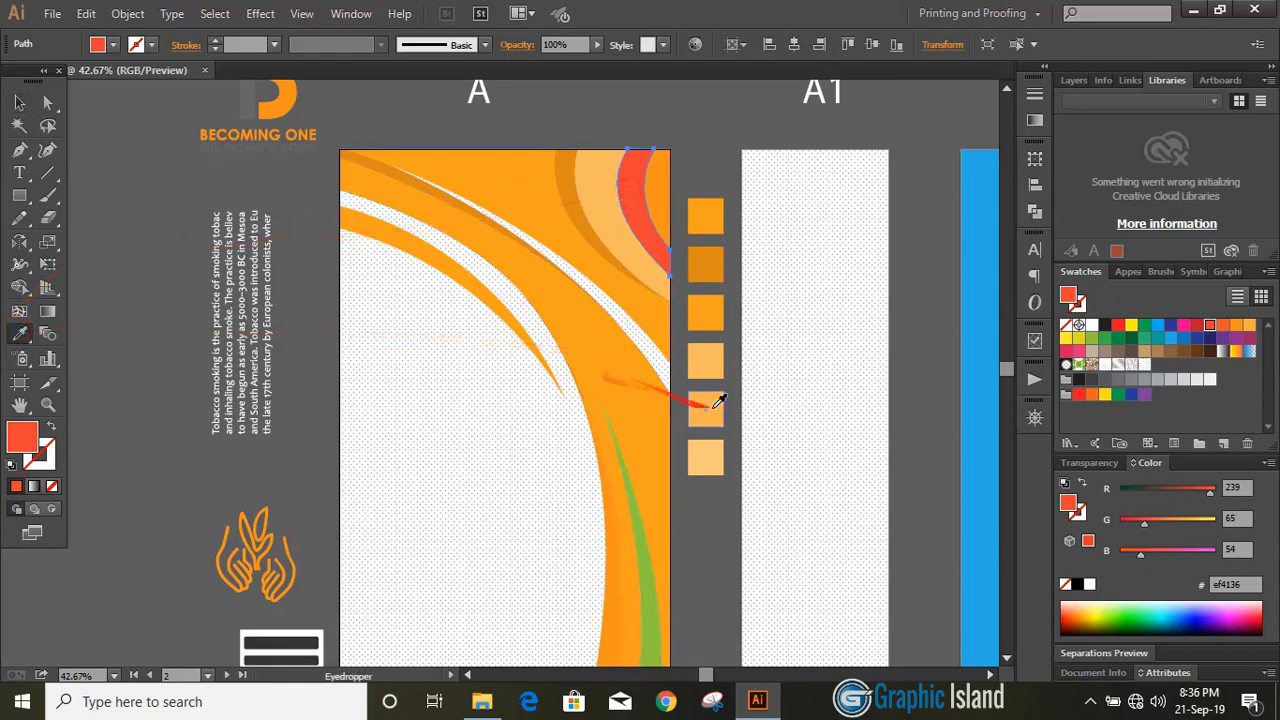
{"action": "left_click", "coordinate": [716, 405]}
{"action": "left_click", "coordinate": [24, 106]}
{"action": "left_click", "coordinate": [206, 194]}
{"action": "left_click", "coordinate": [669, 186]}
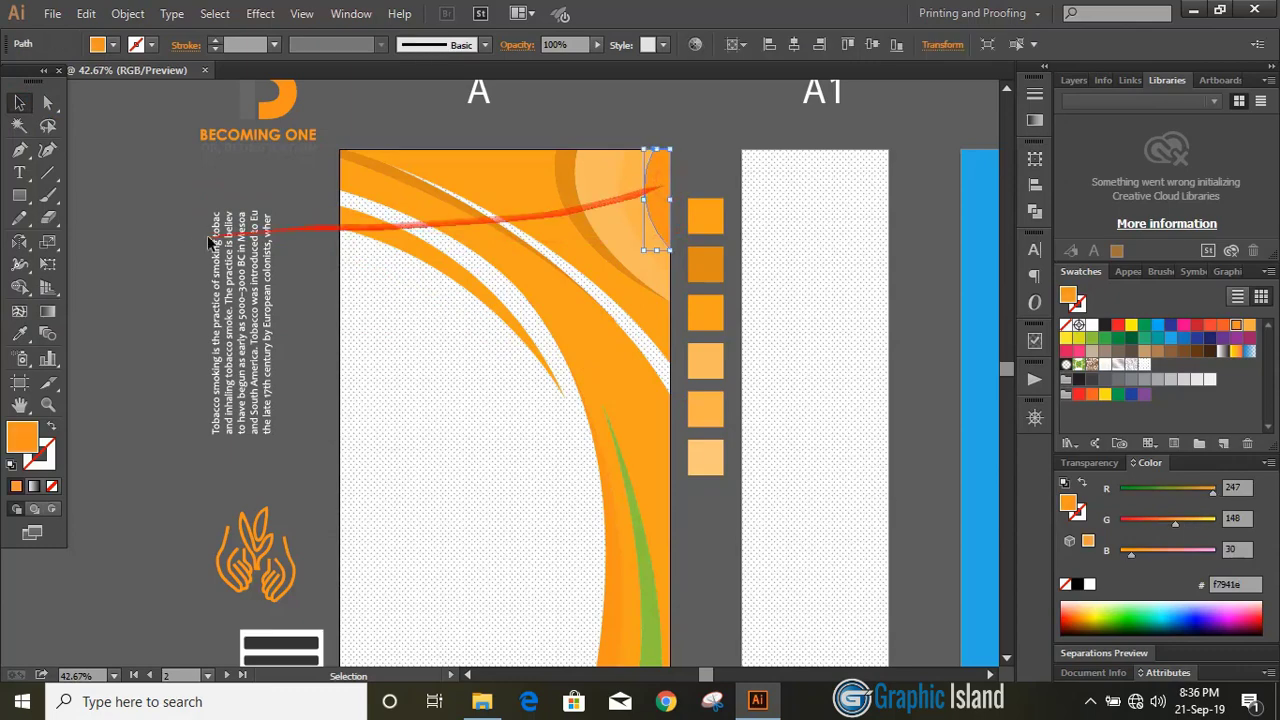
{"action": "left_click", "coordinate": [20, 335]}
{"action": "left_click", "coordinate": [710, 448]}
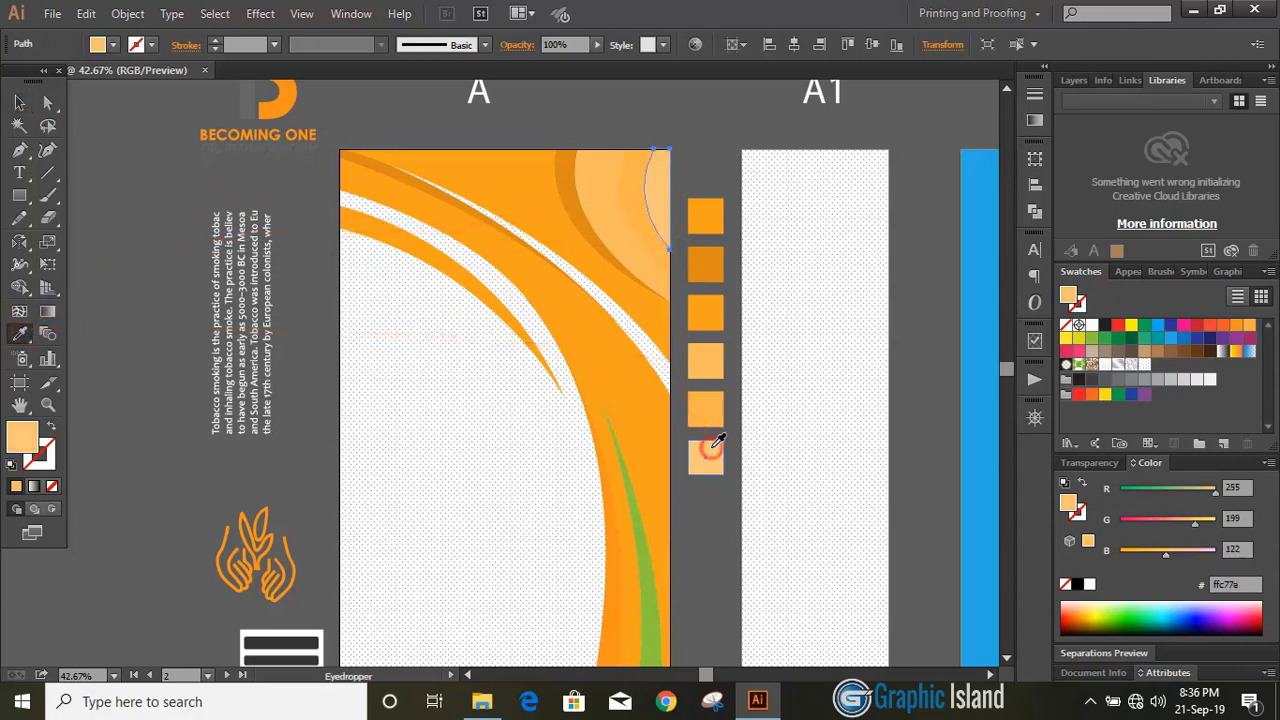
{"action": "left_click", "coordinate": [20, 103]}
{"action": "left_click", "coordinate": [153, 196]}
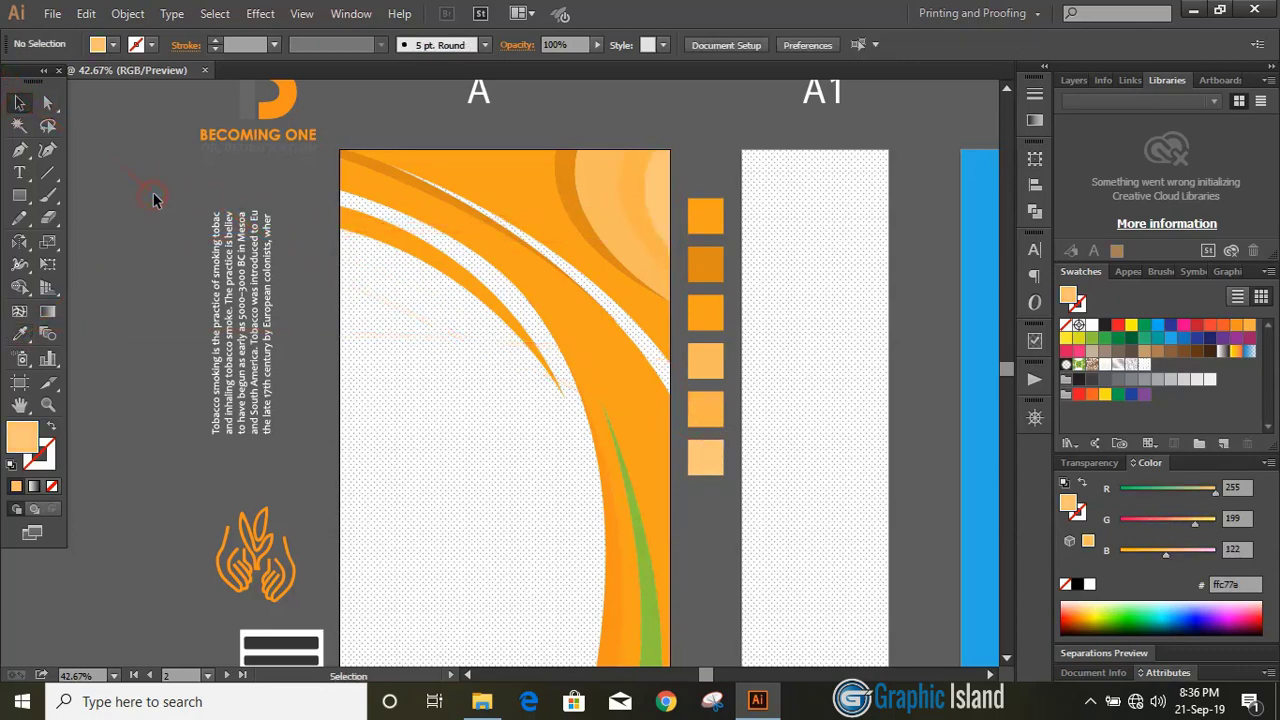
{"action": "scroll", "coordinate": [153, 196], "scroll_direction": "down", "scroll_amount": 3}
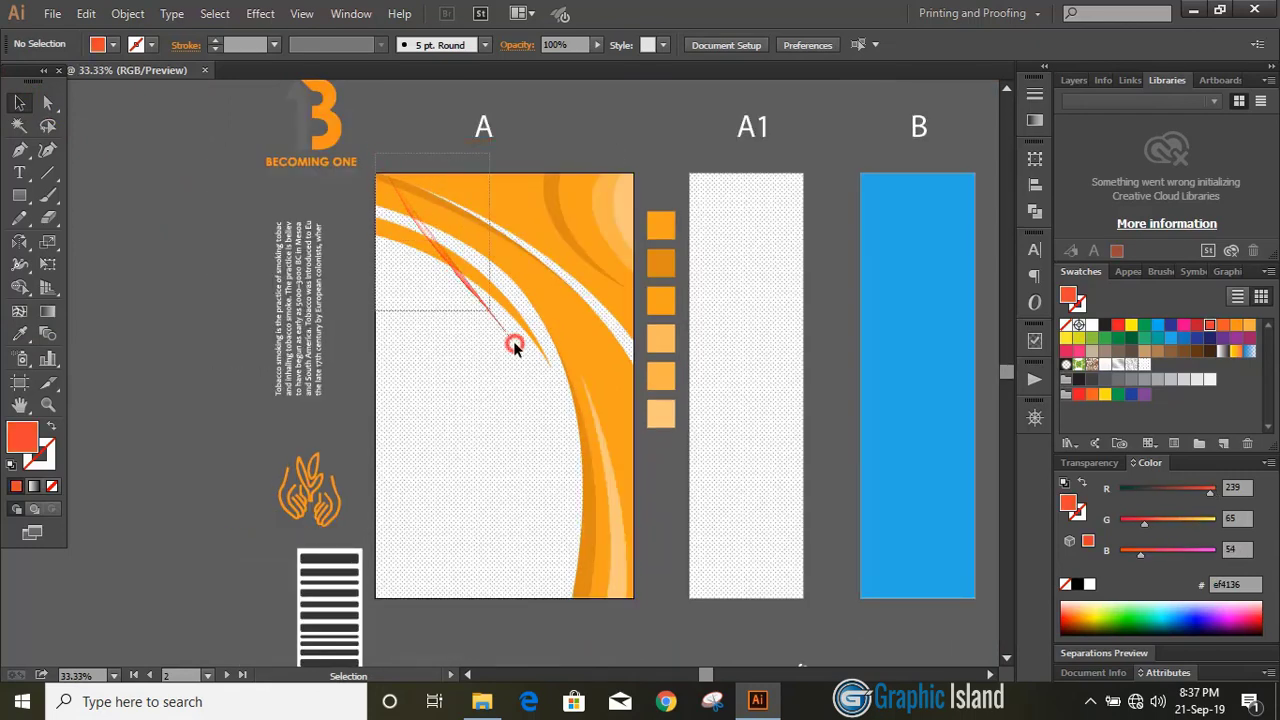
- Group the orange curves on artboard A and place a copy beside it
{"action": "left_click_drag", "start_coordinate": [523, 356], "coordinate": [641, 624]}
{"action": "left_click", "coordinate": [128, 13]}
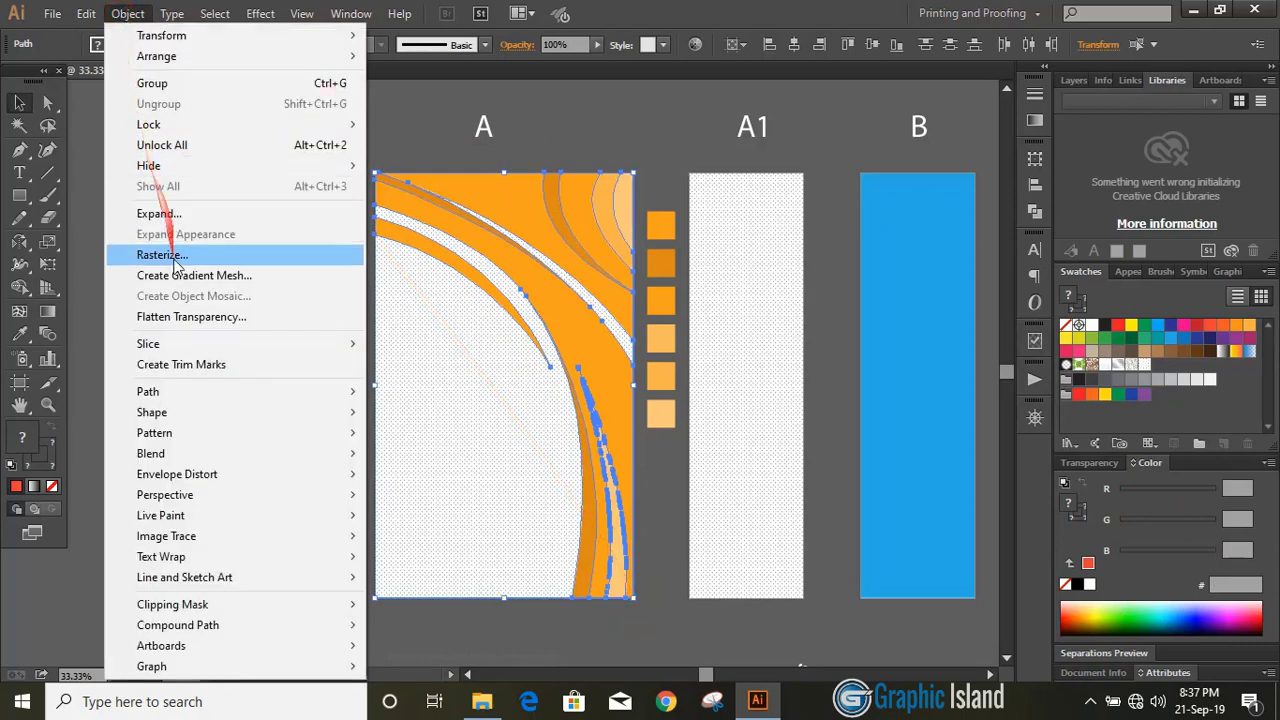
{"action": "left_click", "coordinate": [155, 83]}
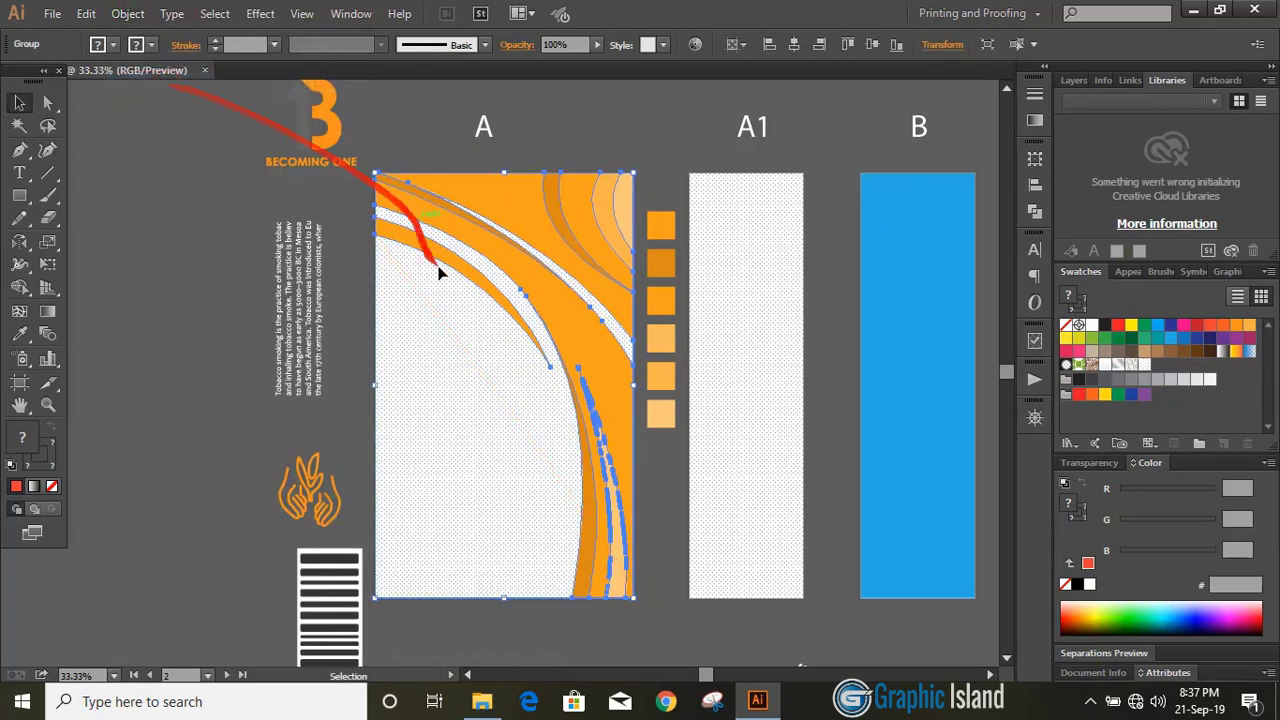
{"action": "left_click_drag", "start_coordinate": [480, 379], "coordinate": [807, 437]}
{"action": "left_click", "coordinate": [990, 676]}
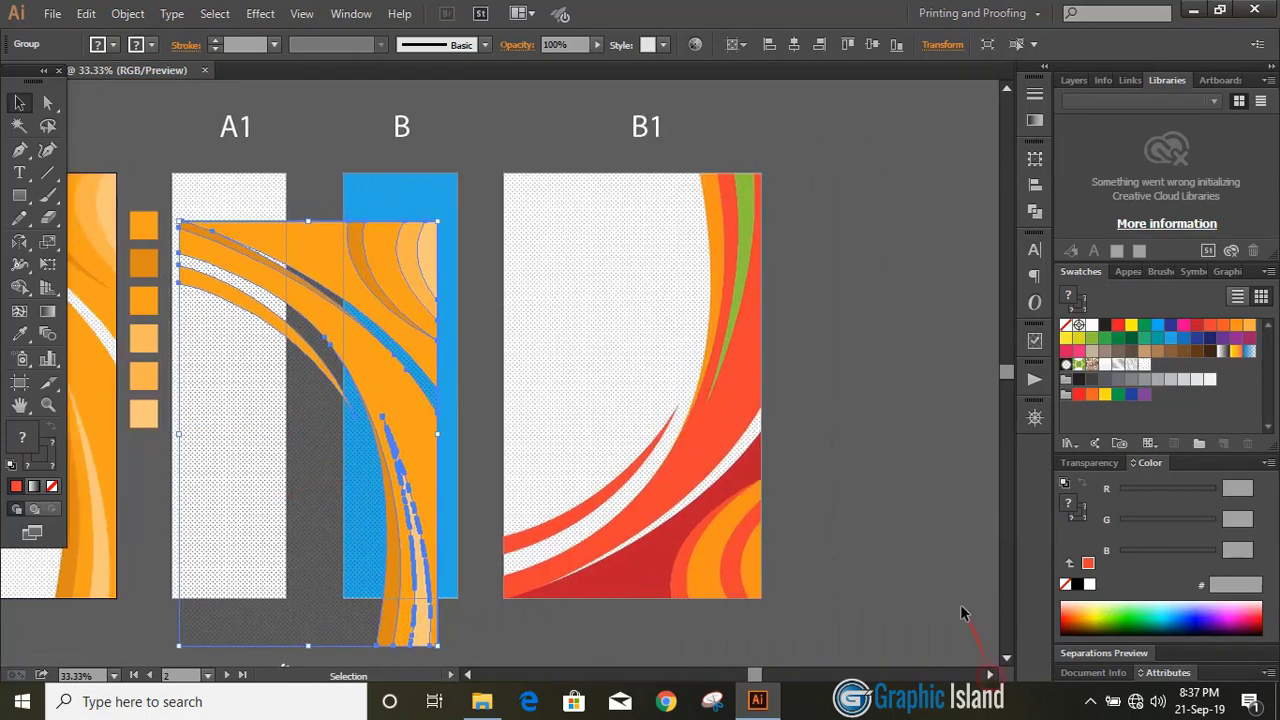
- Delete B1's old red-orange artwork, move the orange copy onto B1, and adjust its stacking
{"action": "left_click", "coordinate": [880, 500]}
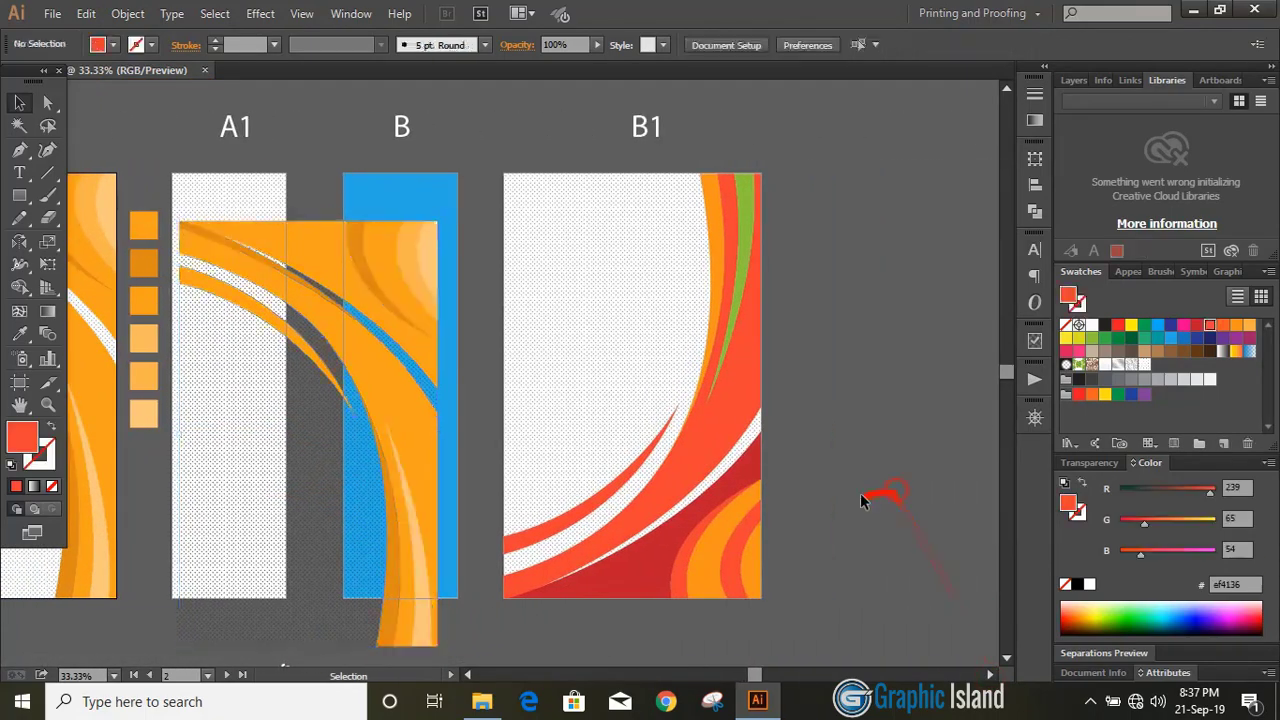
{"action": "left_click_drag", "start_coordinate": [760, 524], "coordinate": [517, 172]}
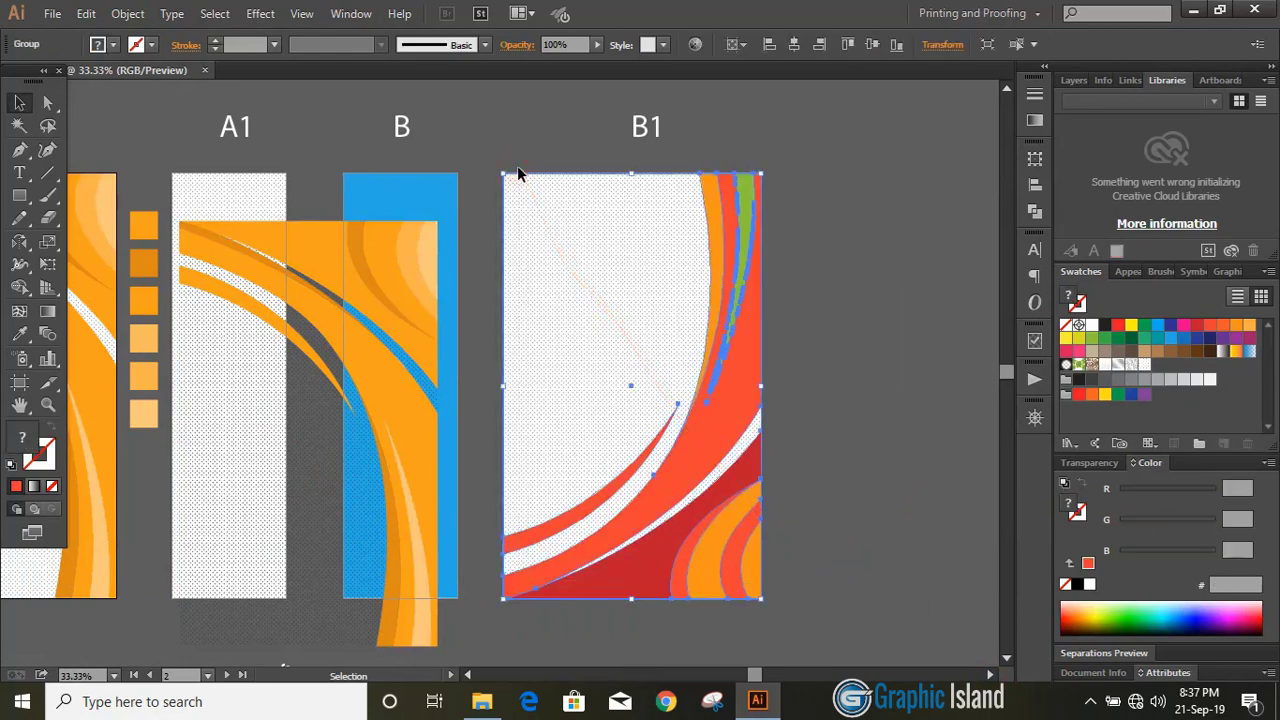
{"action": "key", "text": "Delete"}
{"action": "left_click_drag", "start_coordinate": [392, 258], "coordinate": [700, 208]}
{"action": "left_click", "coordinate": [128, 14]}
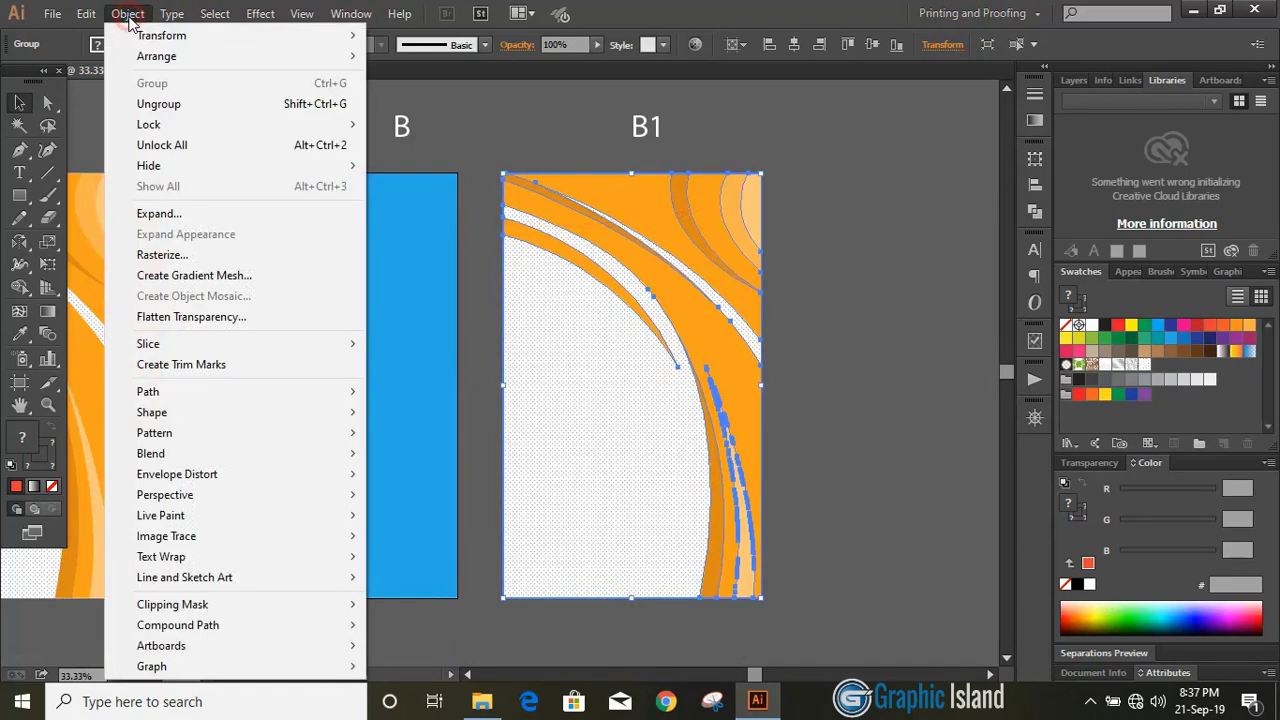
- Copy the B logo onto artboard A1 centred horizontally, and copy the flame icon to A1's top
{"action": "left_click", "coordinate": [787, 168]}
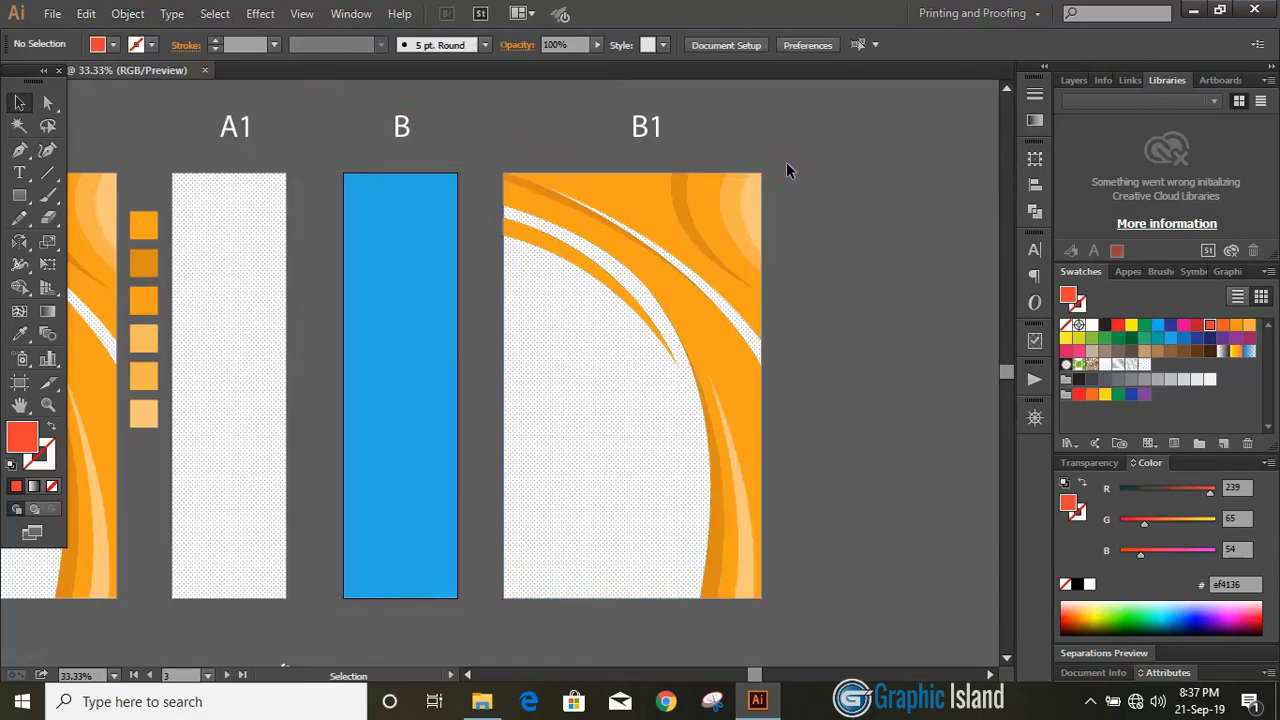
{"action": "key", "text": "ctrl+minus"}
{"action": "left_click_drag", "start_coordinate": [240, 183], "coordinate": [573, 488]}
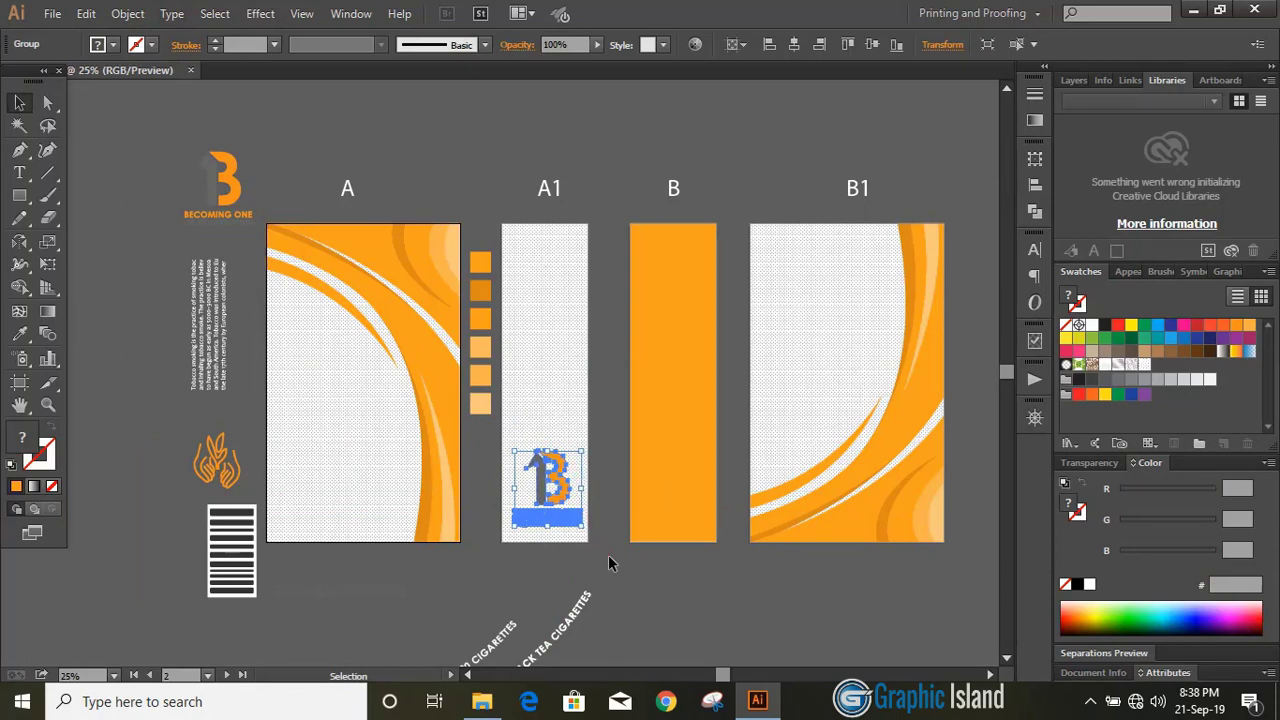
{"action": "left_click", "coordinate": [576, 433]}
{"action": "left_click", "coordinate": [605, 553]}
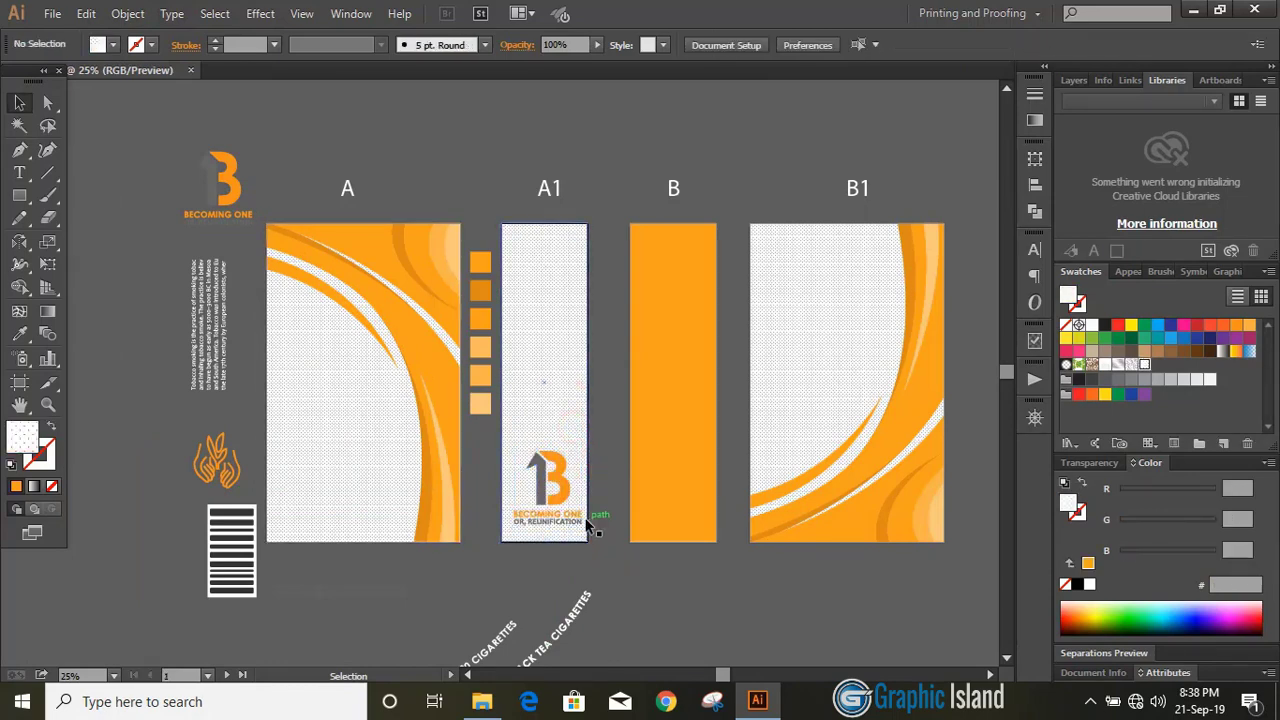
{"action": "left_click", "coordinate": [555, 505]}
{"action": "left_click", "coordinate": [795, 43]}
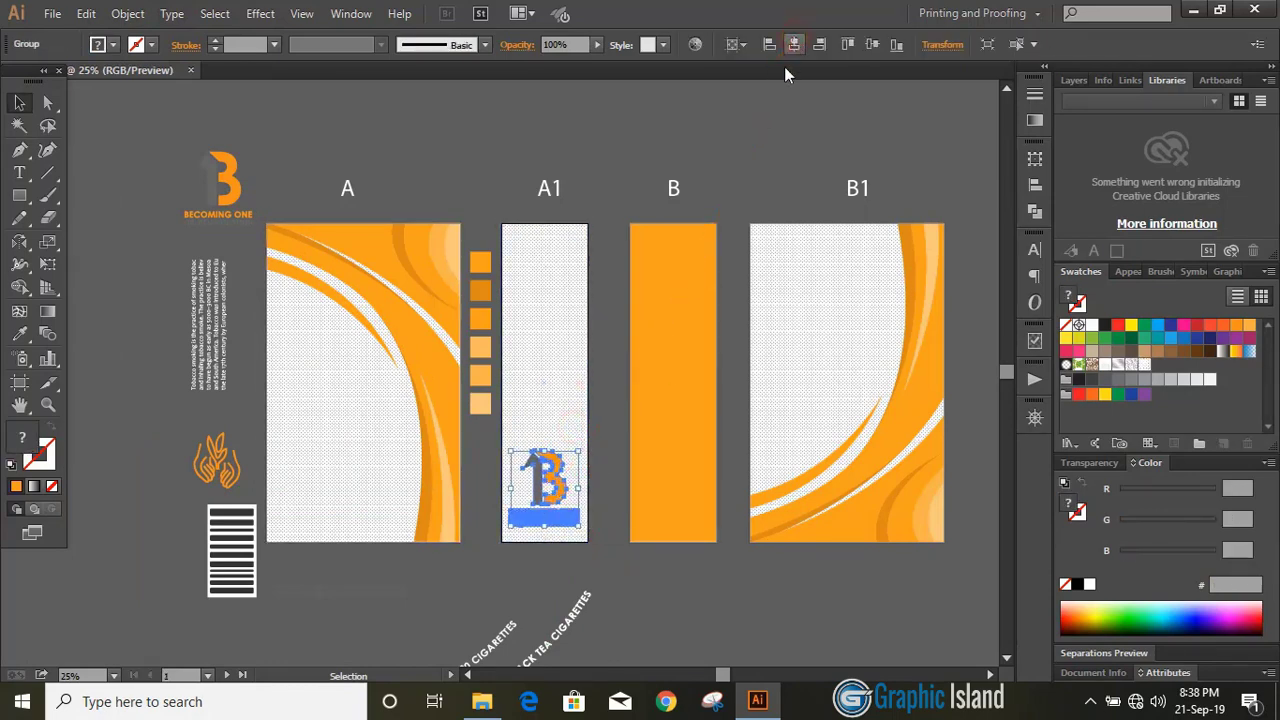
{"action": "left_click", "coordinate": [607, 281]}
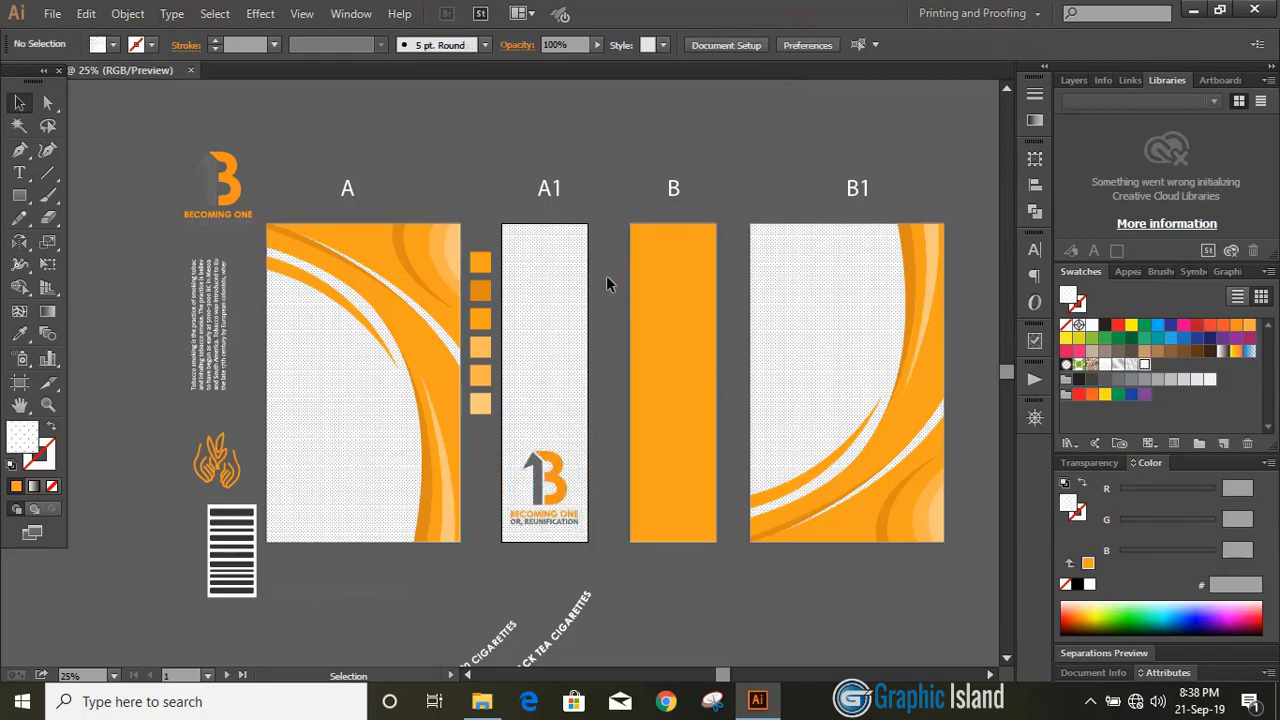
{"action": "left_click_drag", "start_coordinate": [271, 479], "coordinate": [562, 276]}
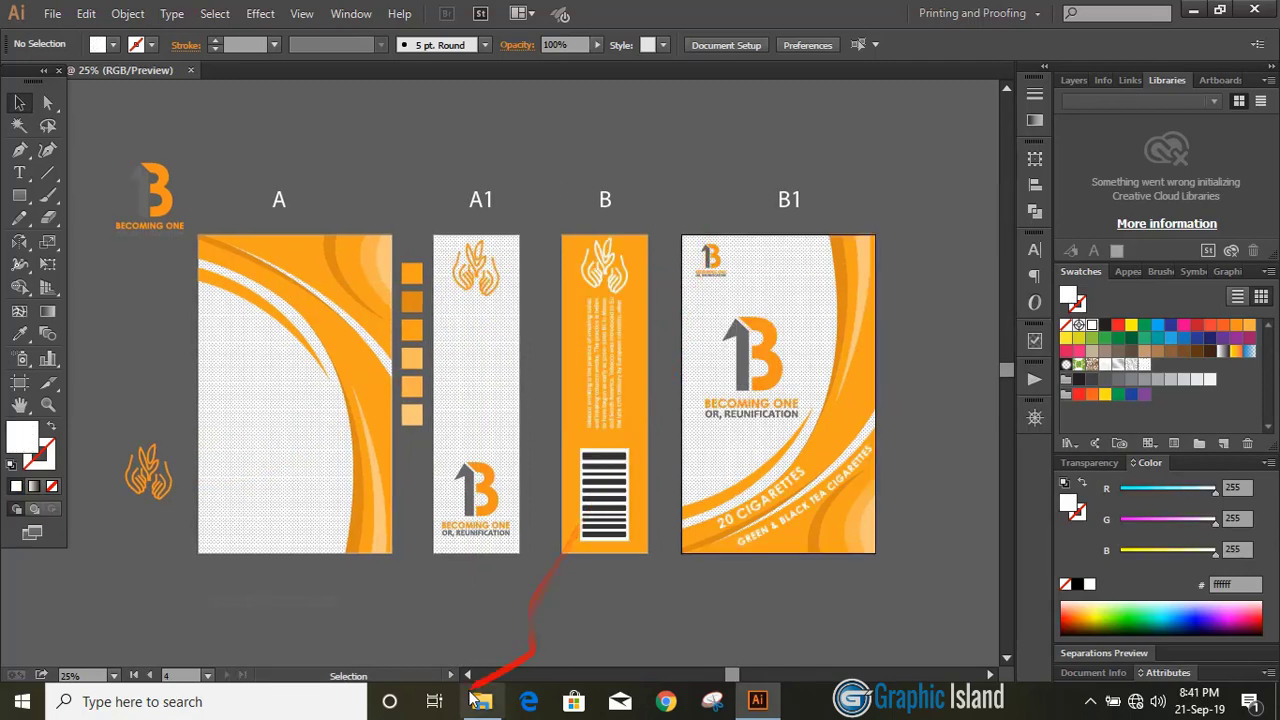
- Delete the spare flame icon and logo from the pasteboard beside artboard A
{"action": "scroll", "coordinate": [472, 645], "scroll_direction": "left", "scroll_amount": 2}
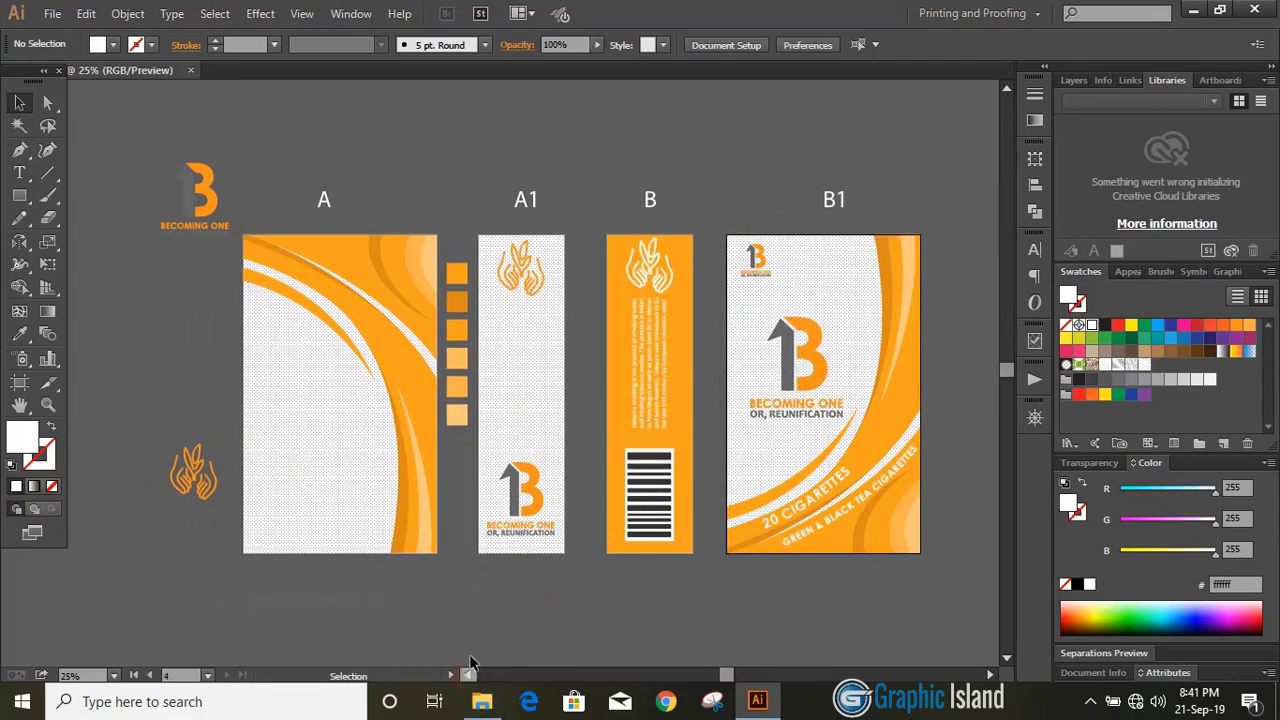
{"action": "left_click", "coordinate": [211, 503]}
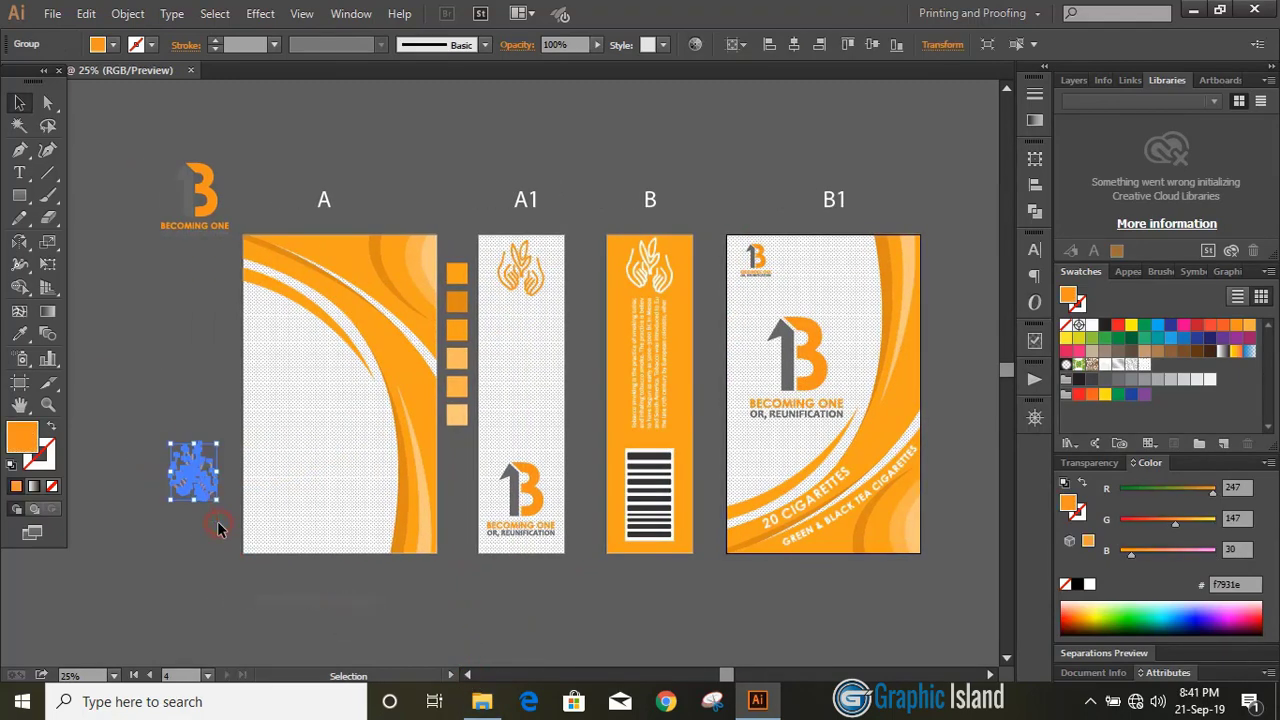
{"action": "key", "text": "Delete"}
{"action": "left_click_drag", "start_coordinate": [212, 505], "coordinate": [140, 242]}
{"action": "left_click", "coordinate": [207, 237]}
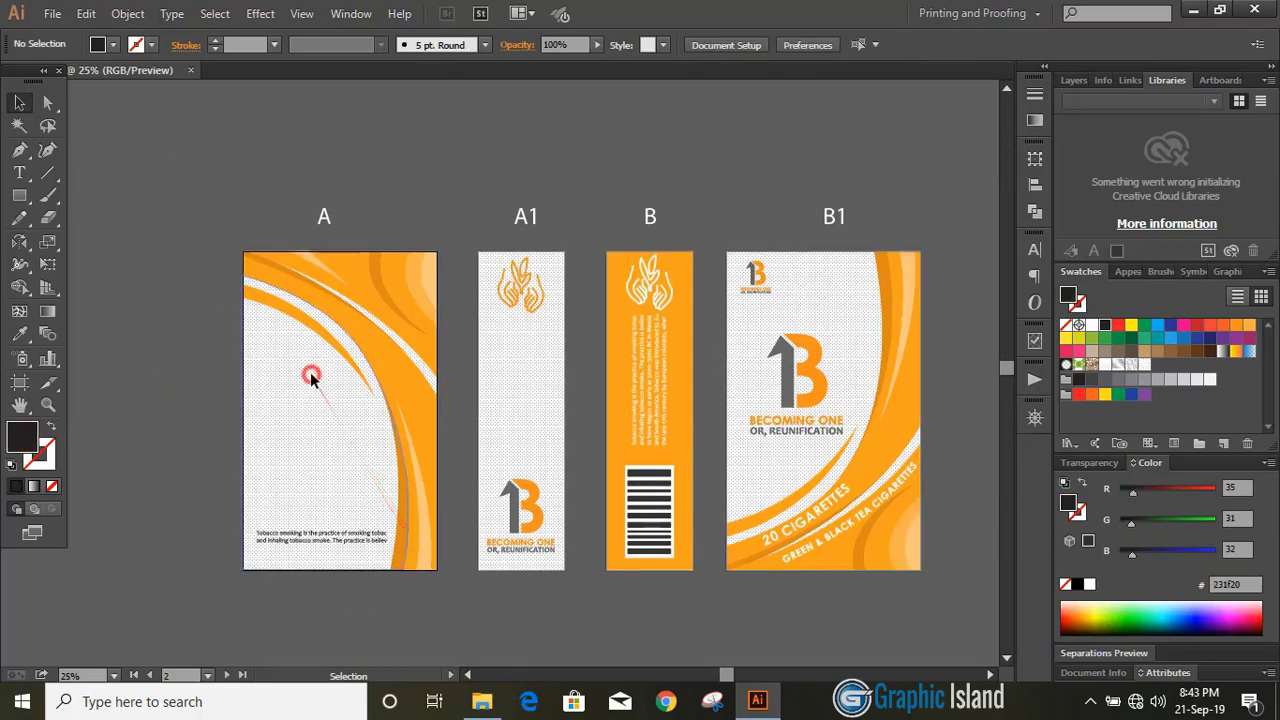
- Select artboard A's artwork and bring up Save for Web with the PNG-24 preset
{"action": "left_click", "coordinate": [311, 376]}
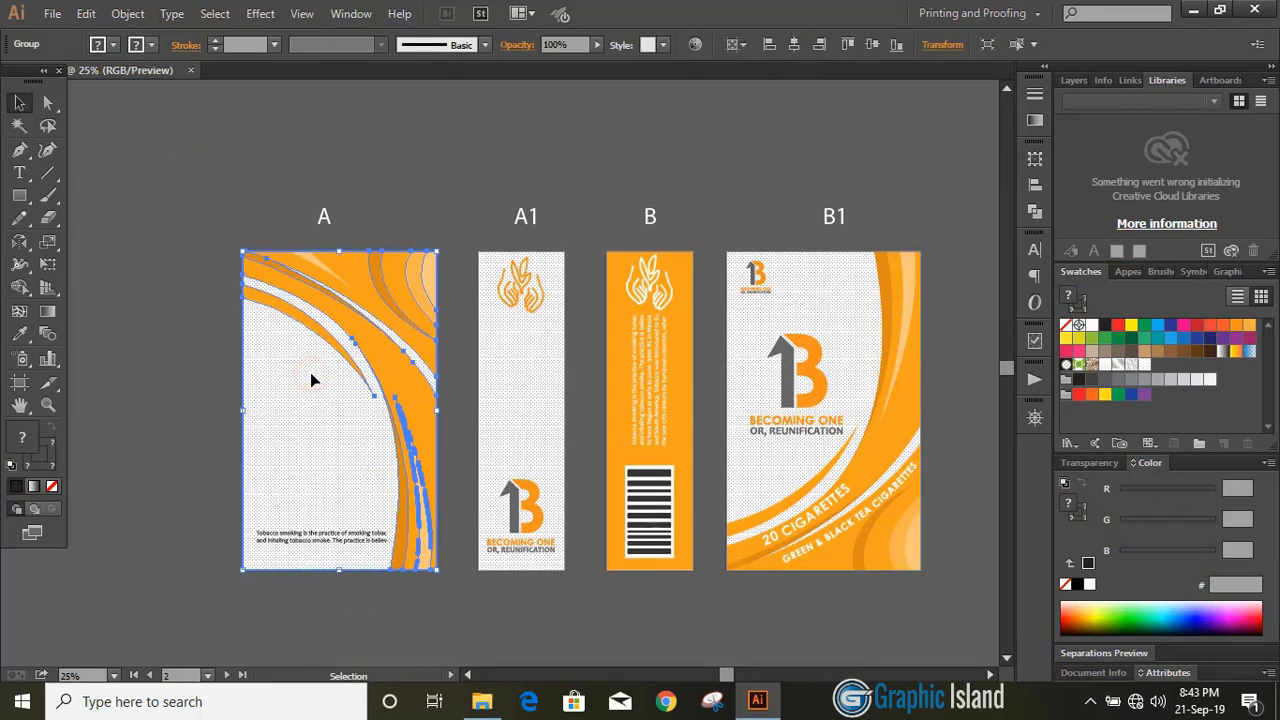
{"action": "left_click", "coordinate": [52, 13]}
{"action": "left_click", "coordinate": [157, 249]}
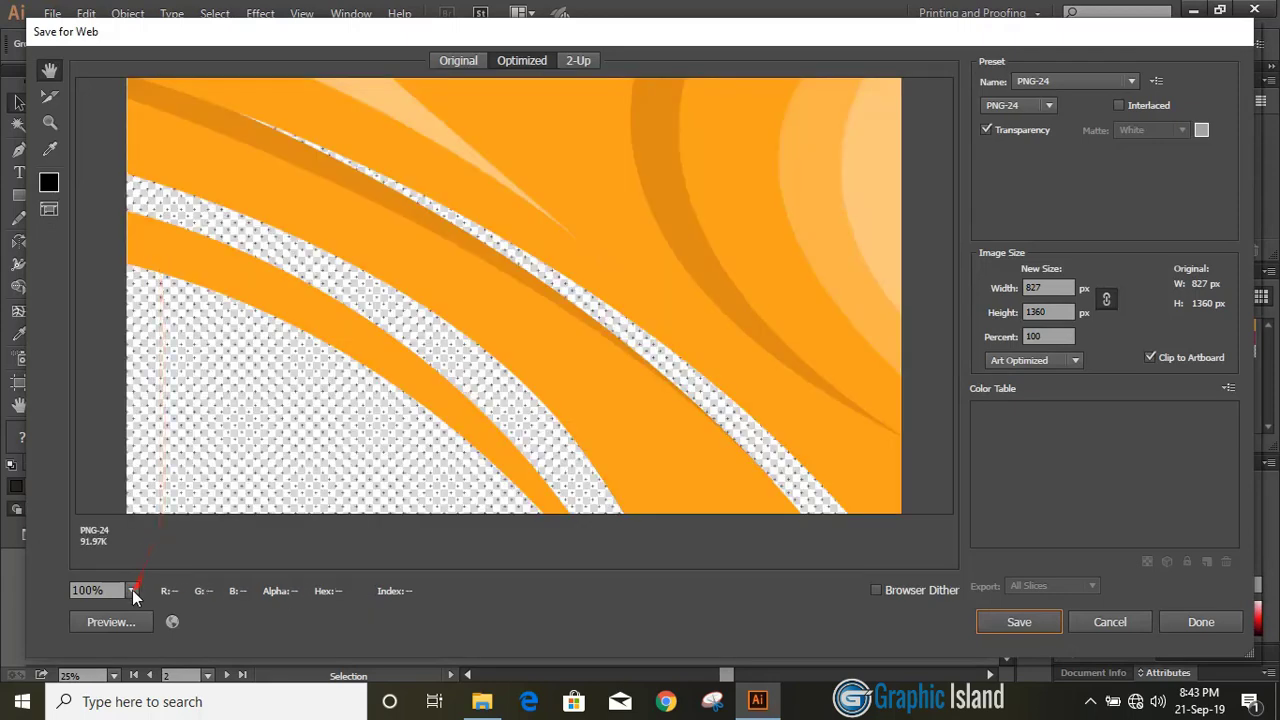
- Fit the preview on screen and save artboard A as PNG-24 file 'a' on the Desktop
{"action": "left_click", "coordinate": [131, 590]}
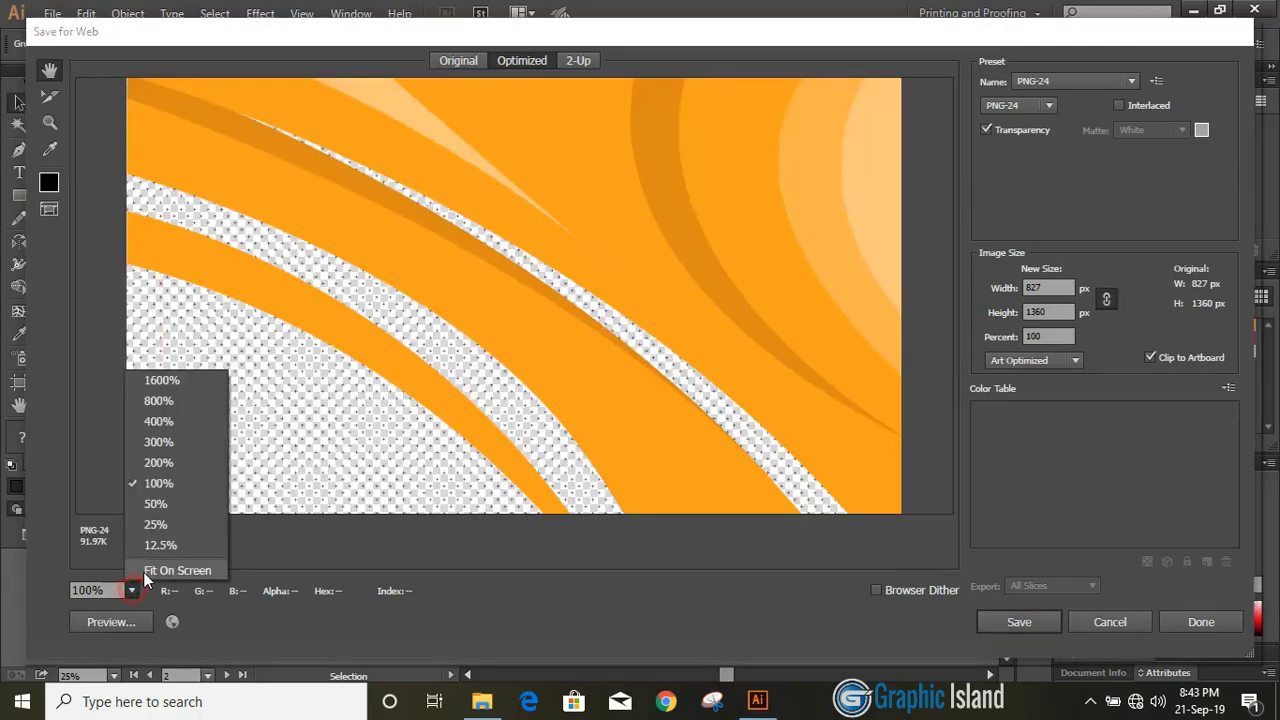
{"action": "left_click", "coordinate": [145, 570]}
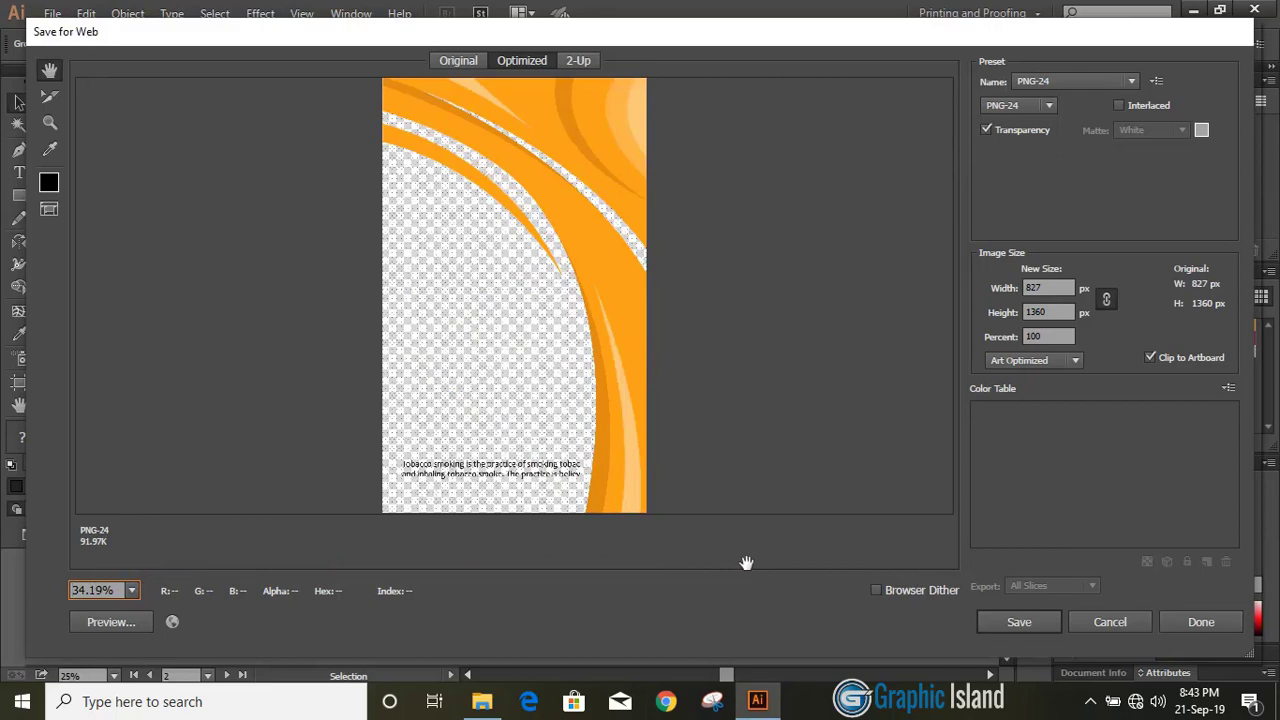
{"action": "left_click", "coordinate": [1019, 622]}
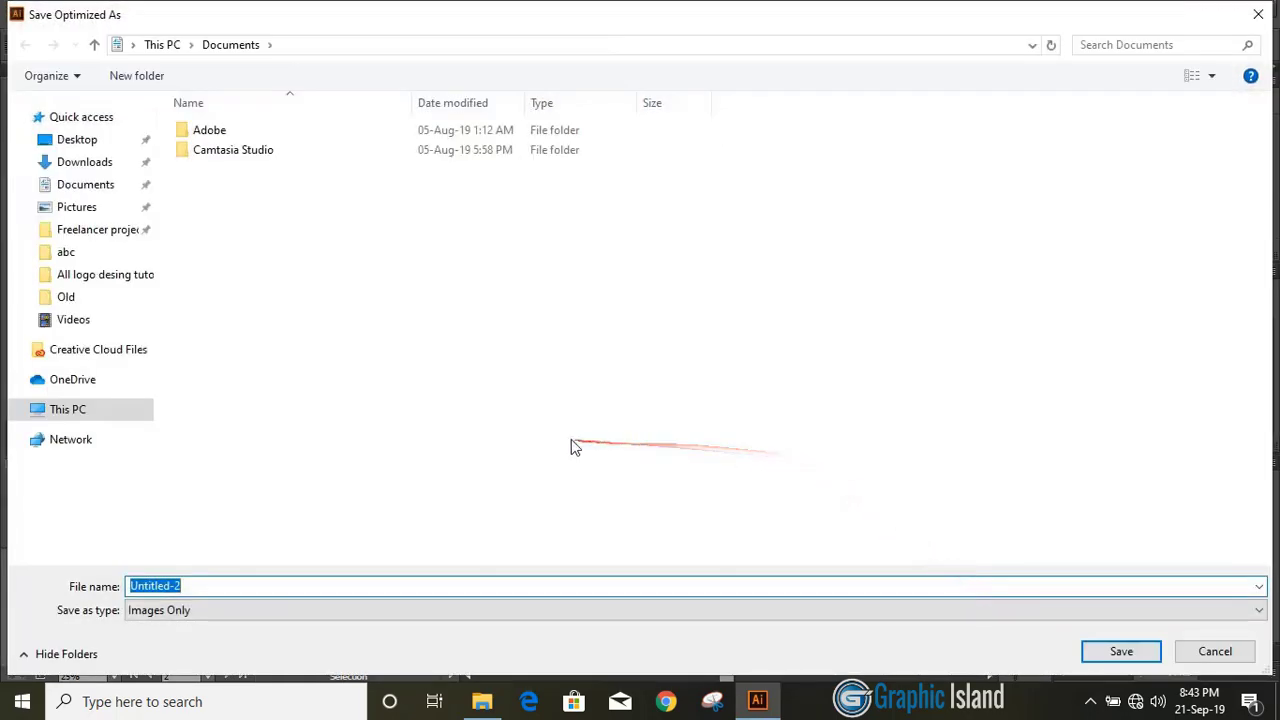
{"action": "left_click", "coordinate": [108, 148]}
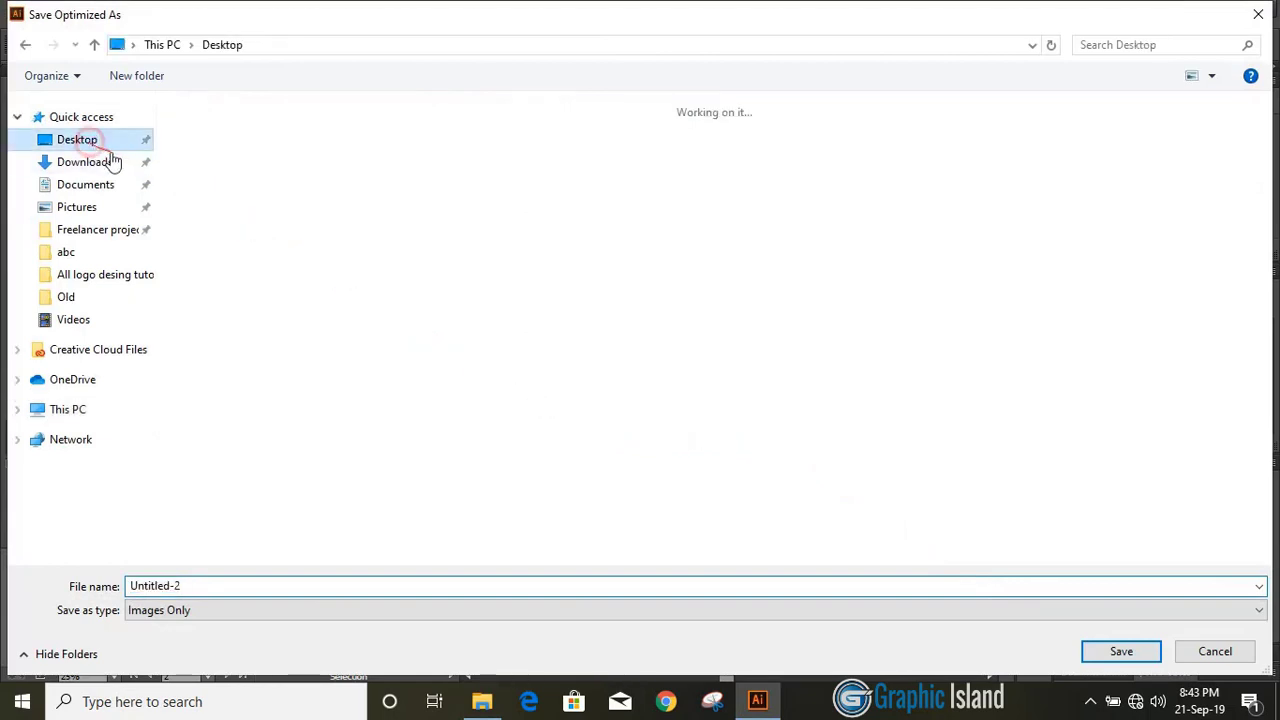
{"action": "left_click", "coordinate": [208, 585]}
{"action": "type", "text": "a"}
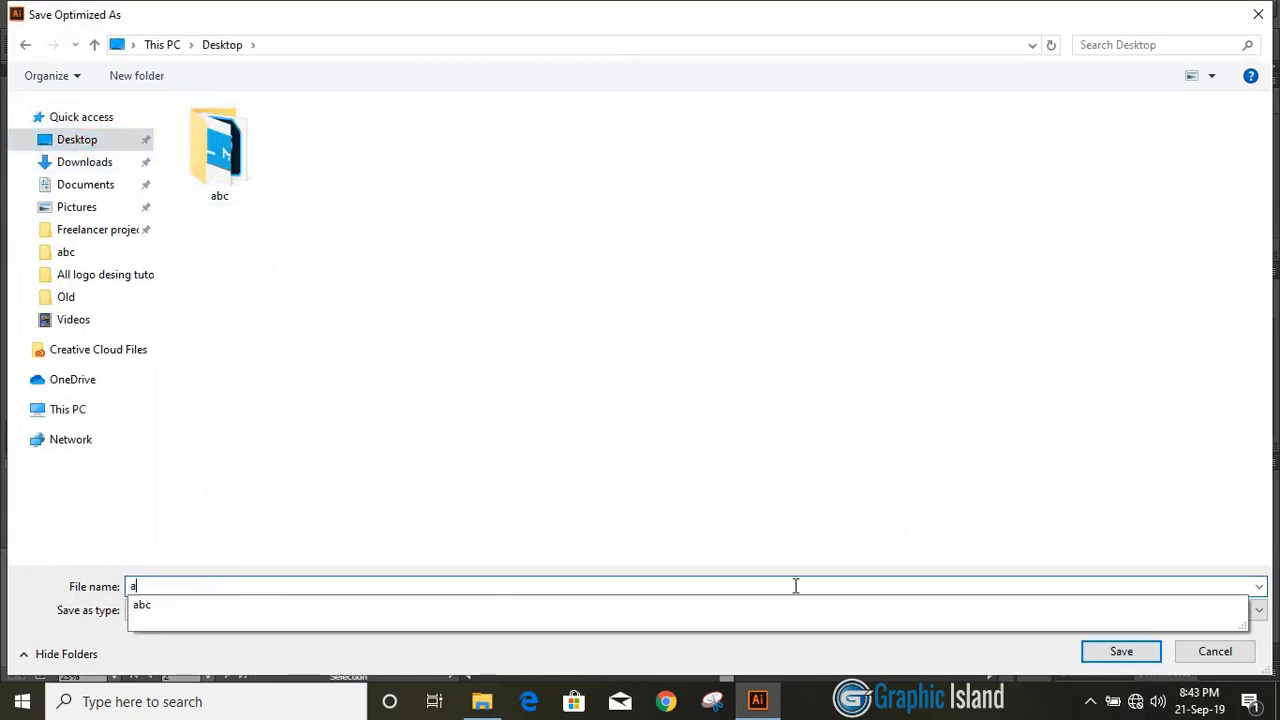
{"action": "left_click", "coordinate": [1113, 651]}
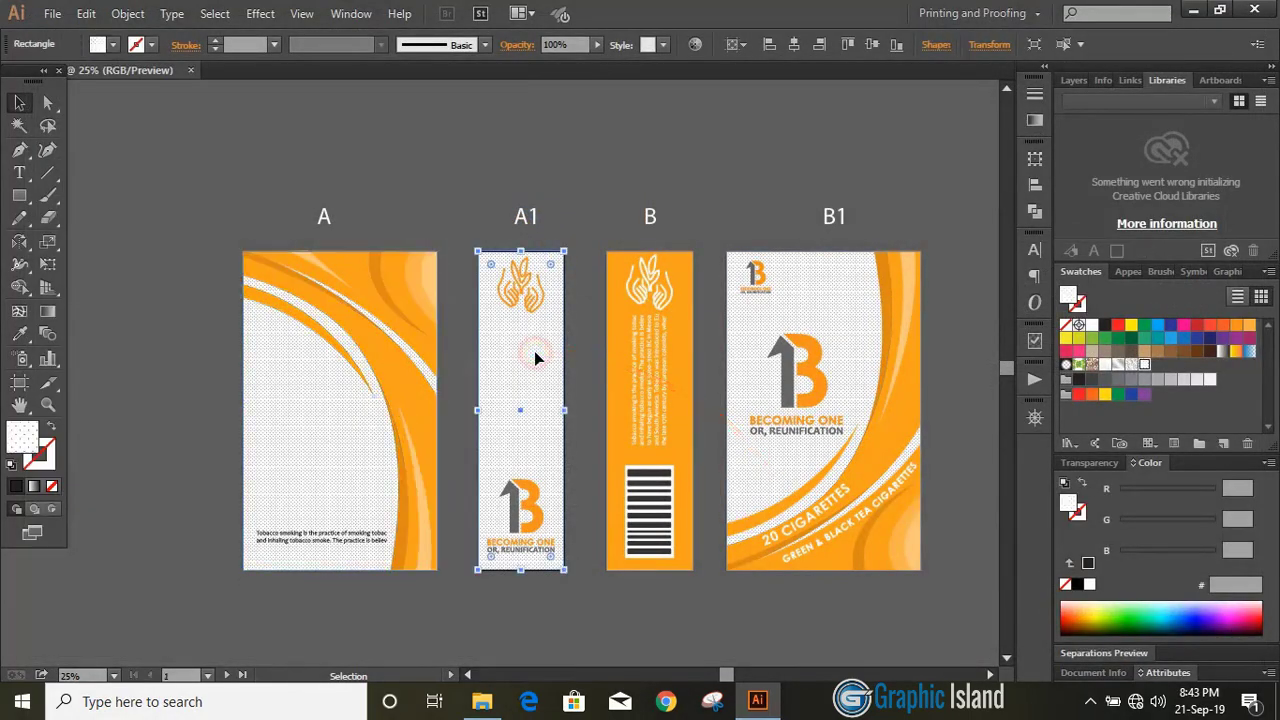
{"action": "left_click", "coordinate": [52, 13]}
{"action": "left_click", "coordinate": [126, 248]}
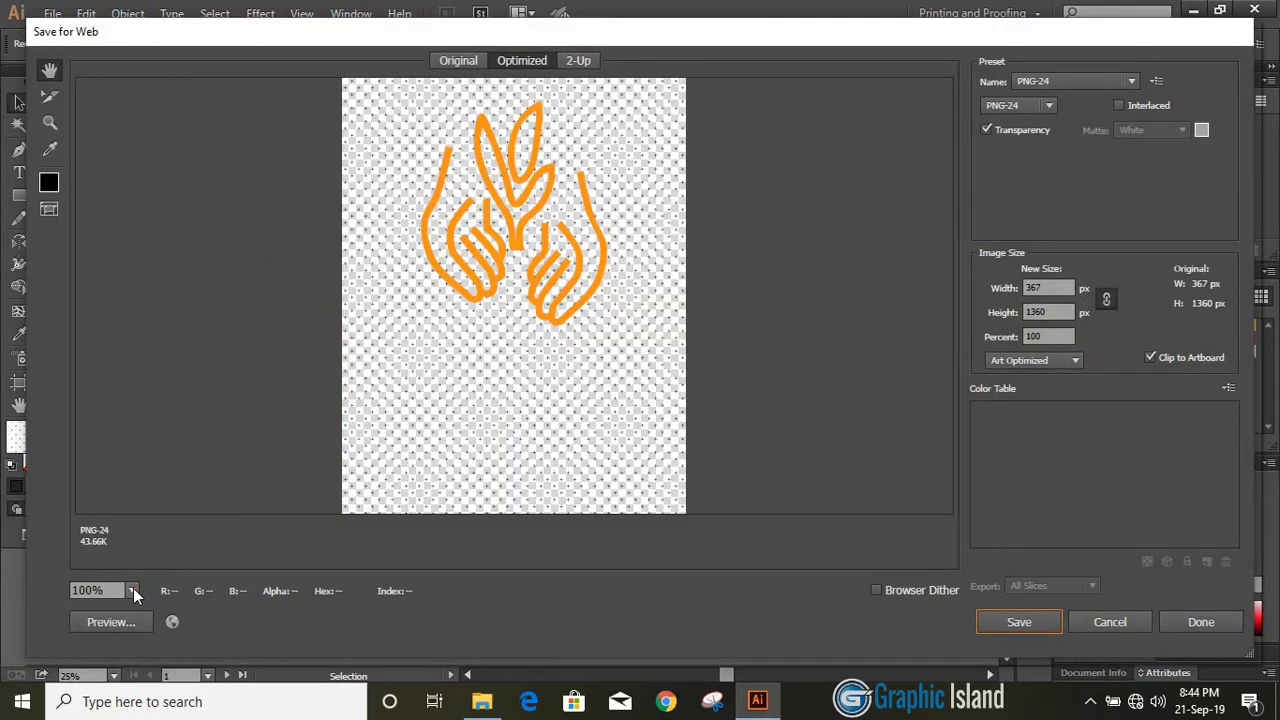
{"action": "left_click", "coordinate": [133, 590]}
{"action": "left_click", "coordinate": [150, 577]}
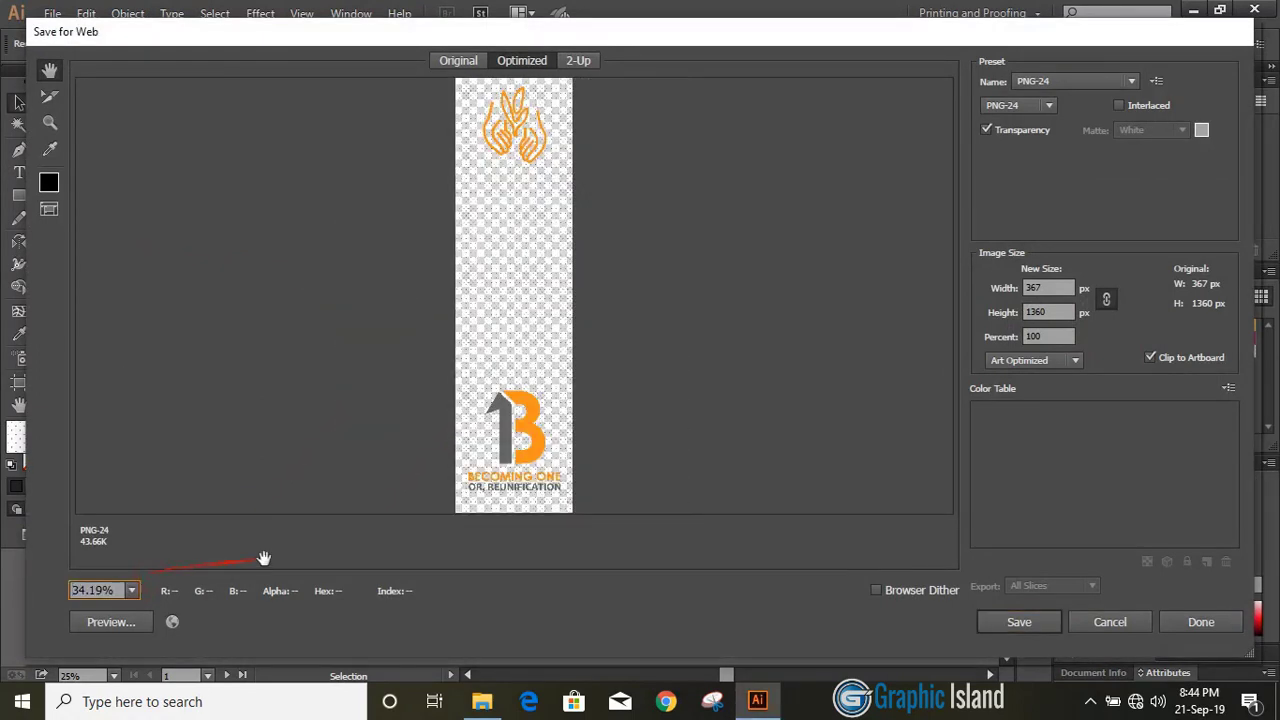
{"action": "left_click", "coordinate": [1012, 622]}
{"action": "left_click", "coordinate": [1212, 651]}
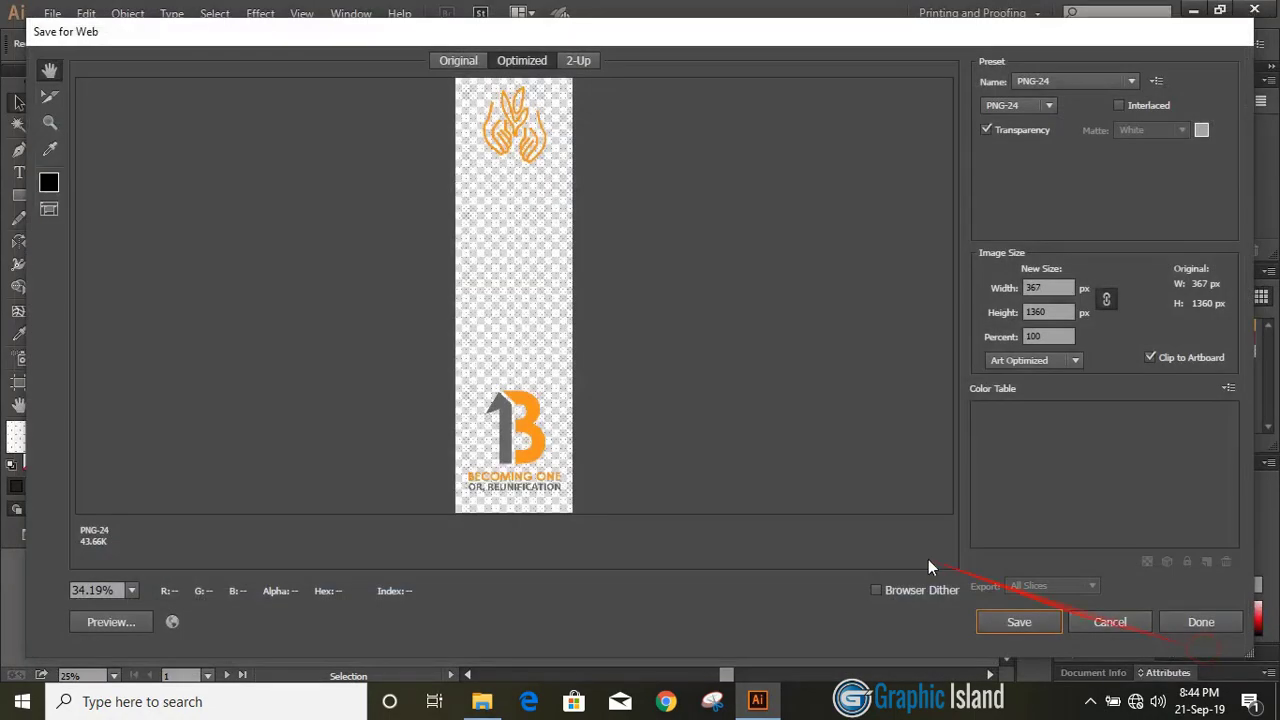
- Open a.png, a1.png, b.png and b2.png from the Desktop as separate Photoshop documents
{"action": "left_click", "coordinate": [1108, 623]}
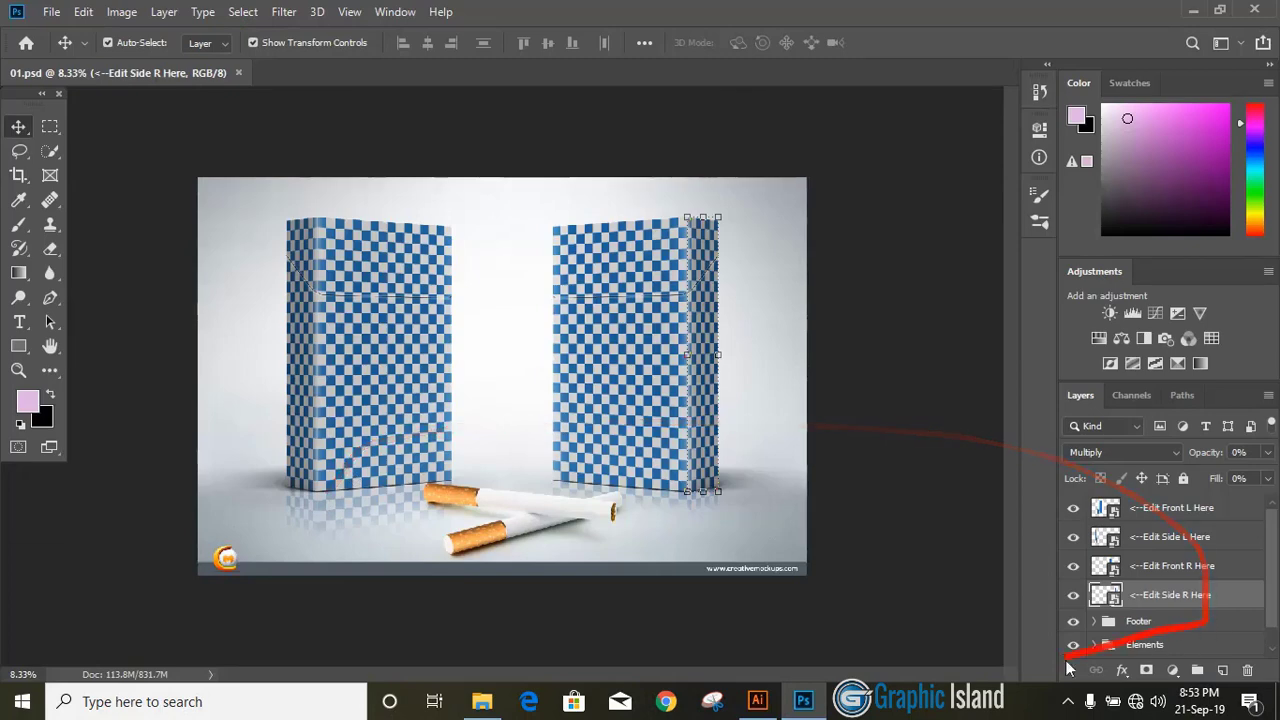
{"action": "left_click", "coordinate": [1072, 622]}
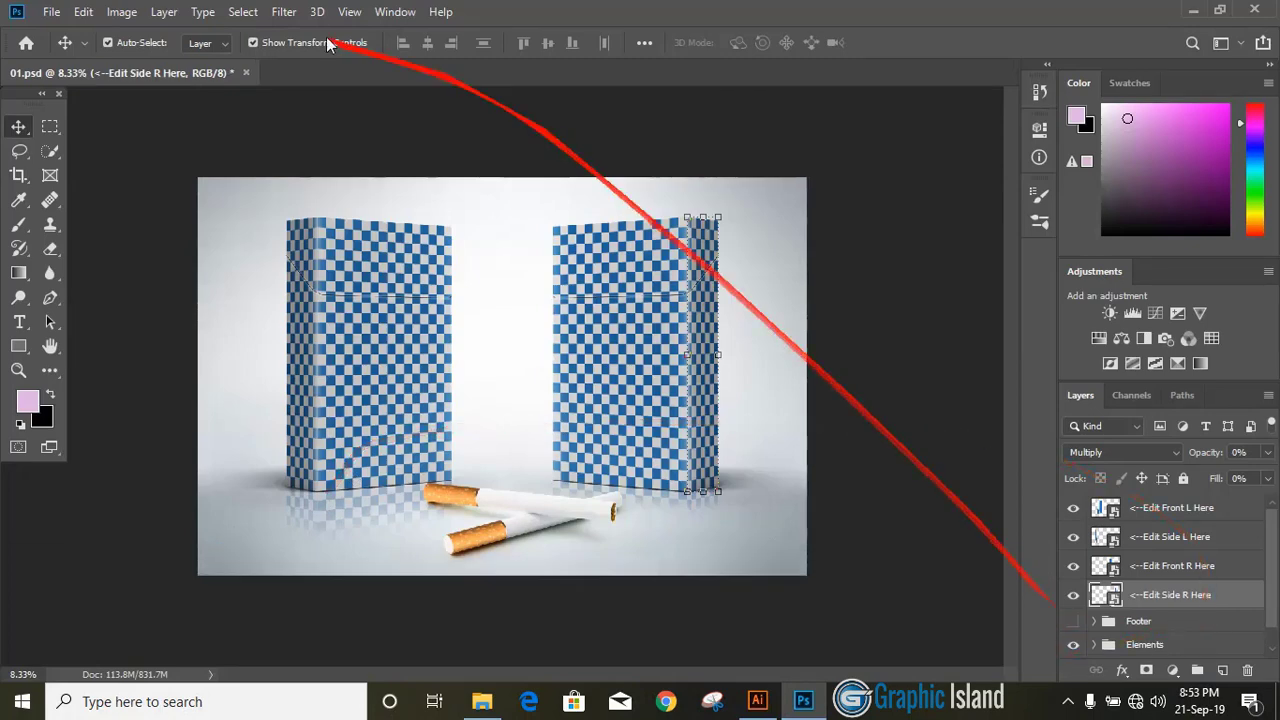
{"action": "left_click", "coordinate": [50, 12]}
{"action": "left_click", "coordinate": [71, 49]}
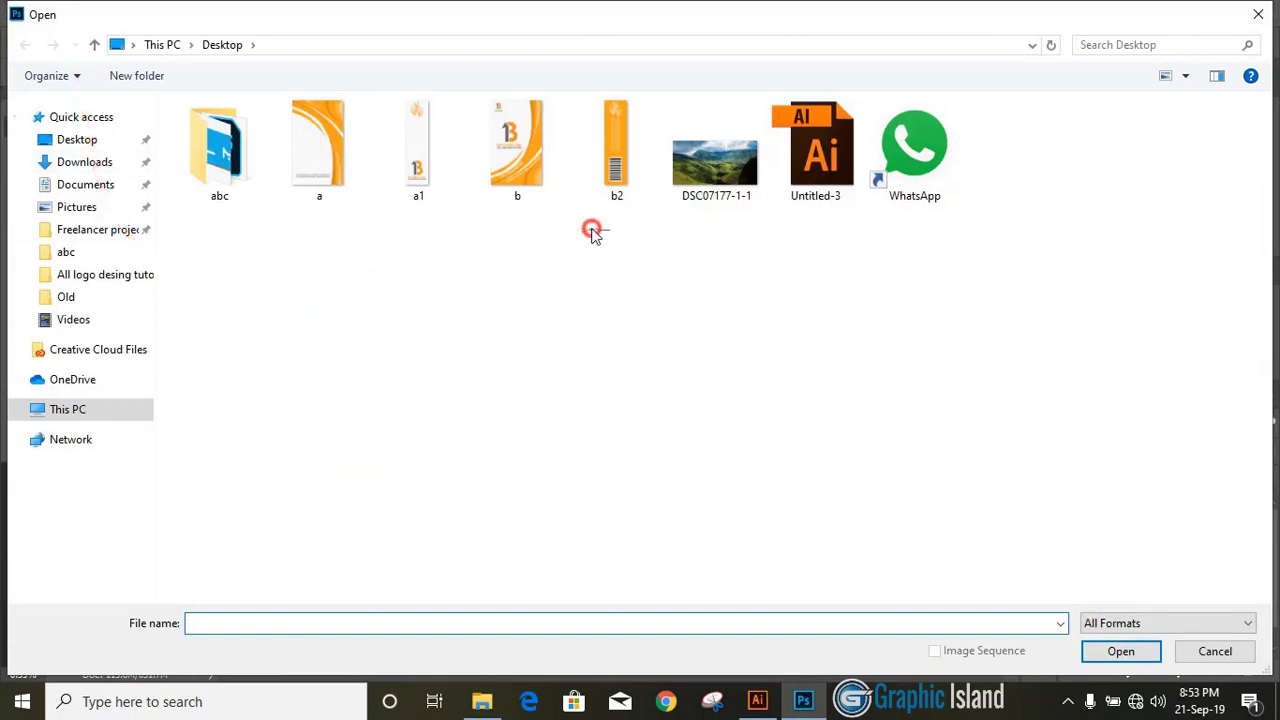
{"action": "left_click_drag", "start_coordinate": [598, 230], "coordinate": [345, 177]}
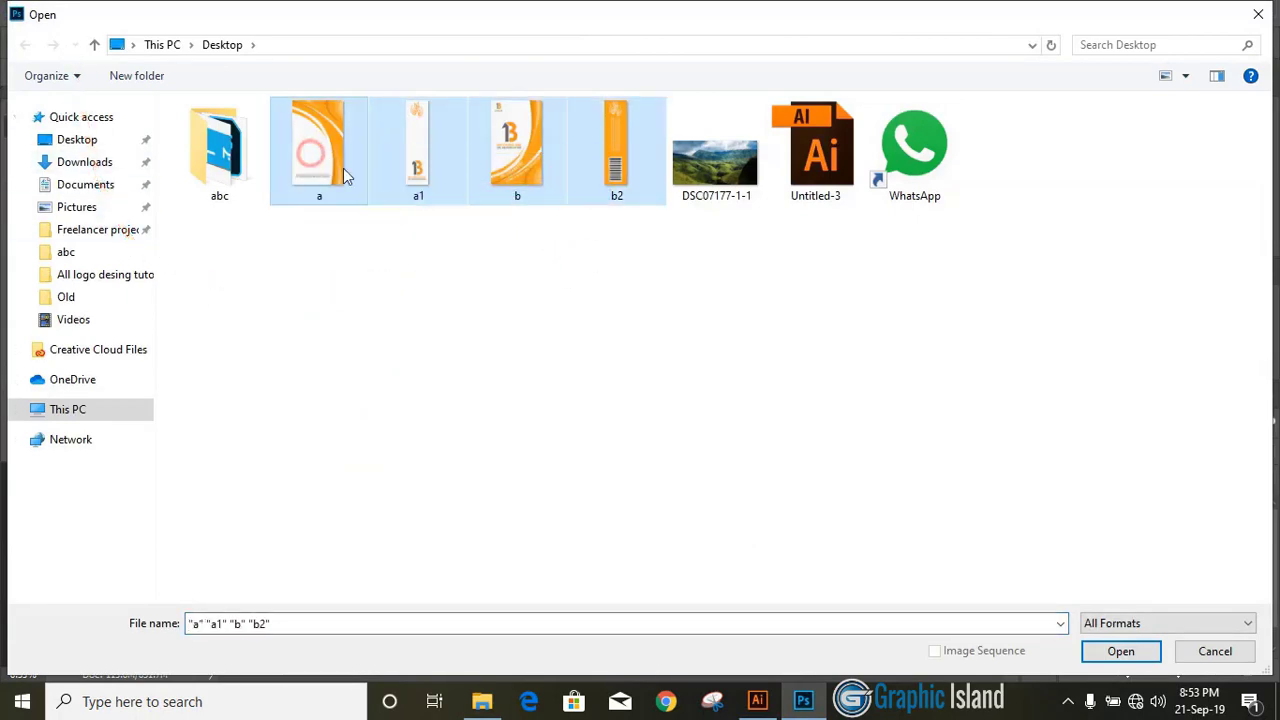
{"action": "left_click", "coordinate": [1110, 651]}
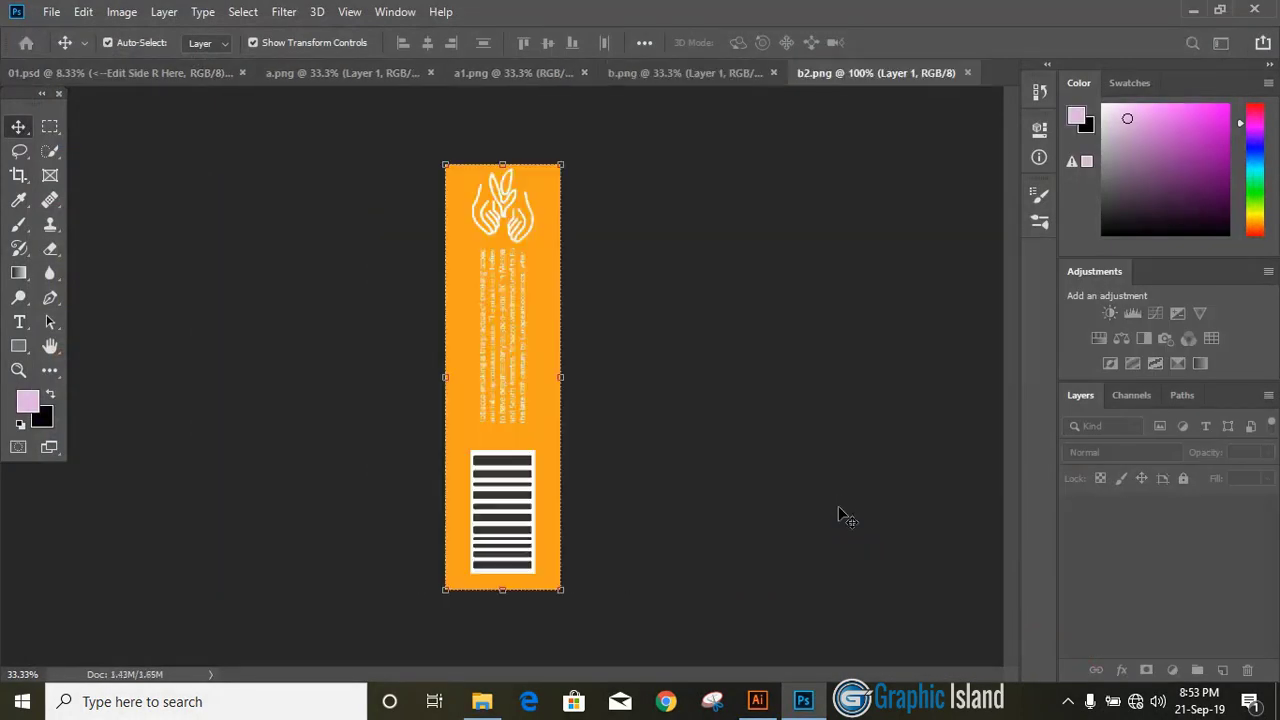
- Place b.png into the Edit Front L Here label, scale it to about 104%, and save Label11.psb
{"action": "left_click", "coordinate": [163, 76]}
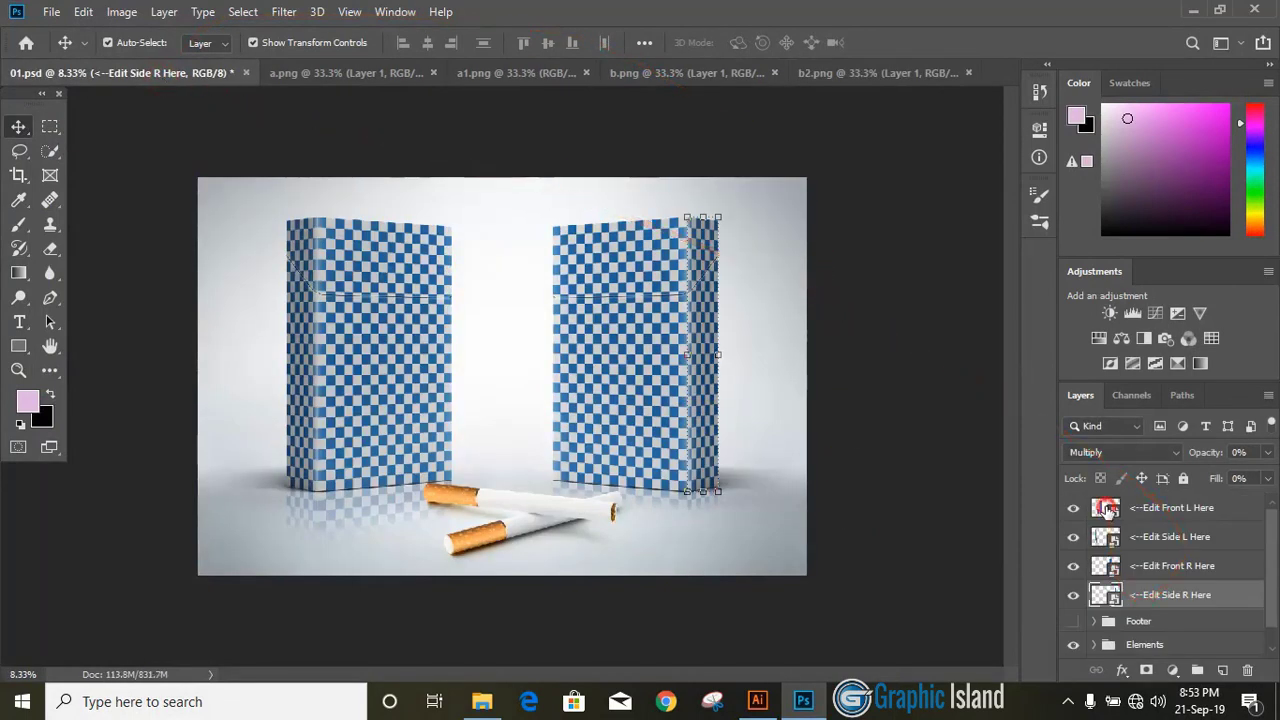
{"action": "double_click", "coordinate": [1106, 508]}
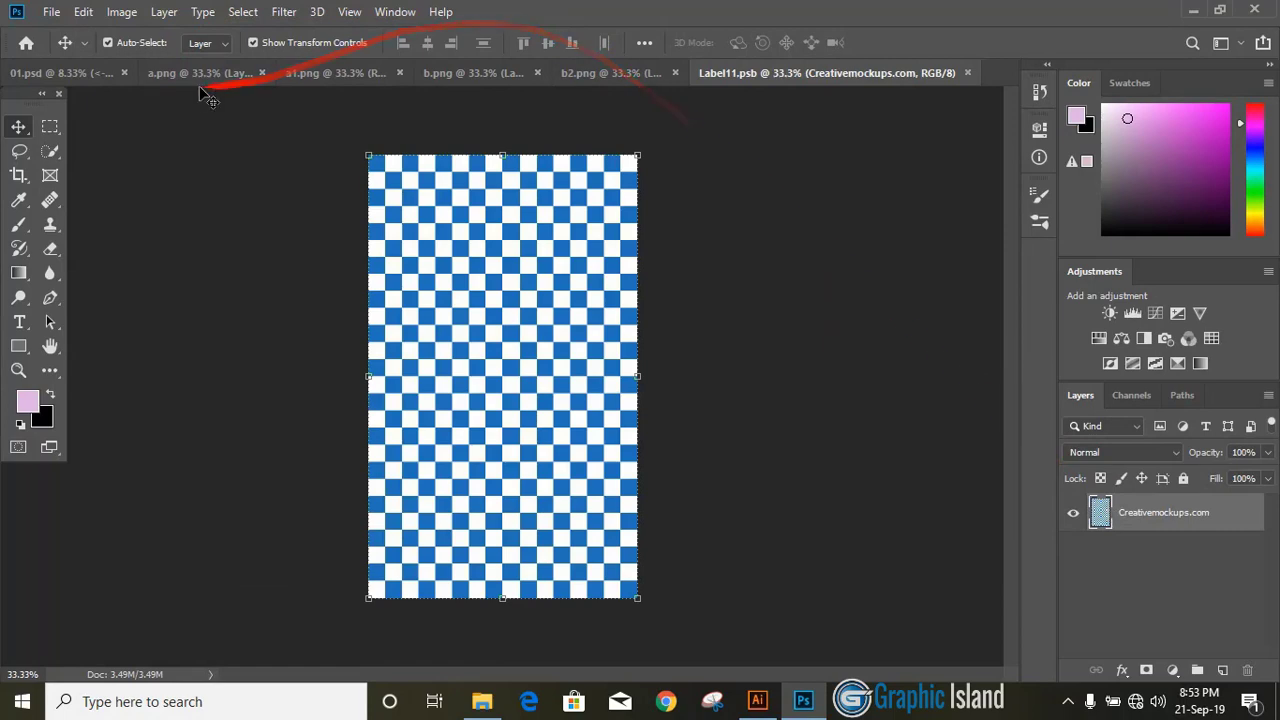
{"action": "left_click", "coordinate": [452, 75]}
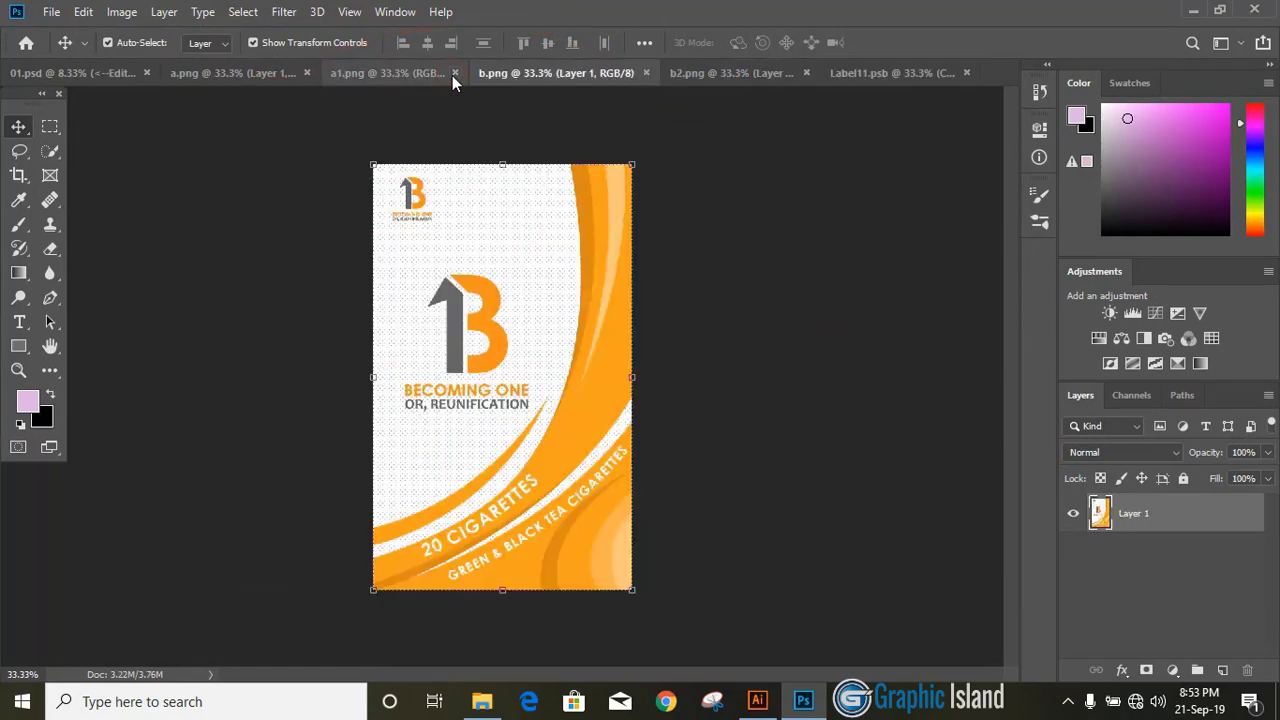
{"action": "left_click_drag", "start_coordinate": [590, 355], "coordinate": [511, 313]}
{"action": "left_click_drag", "start_coordinate": [622, 177], "coordinate": [634, 155]}
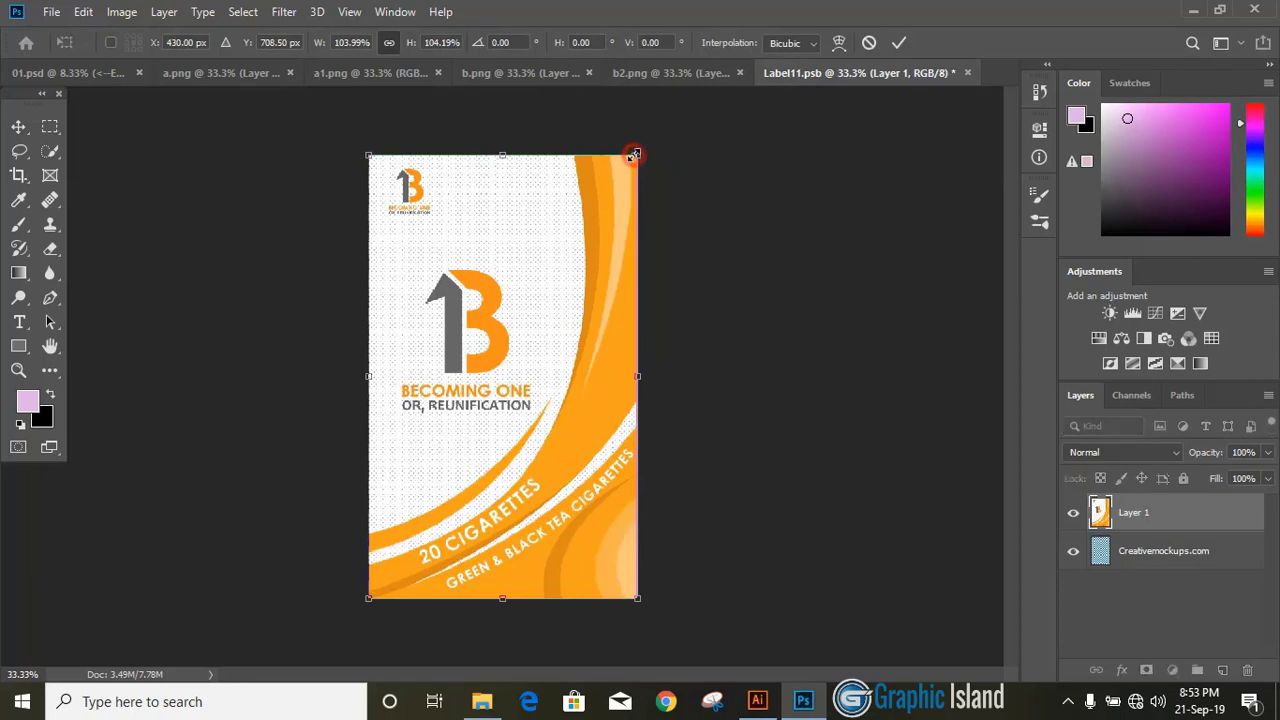
{"action": "left_click", "coordinate": [899, 42]}
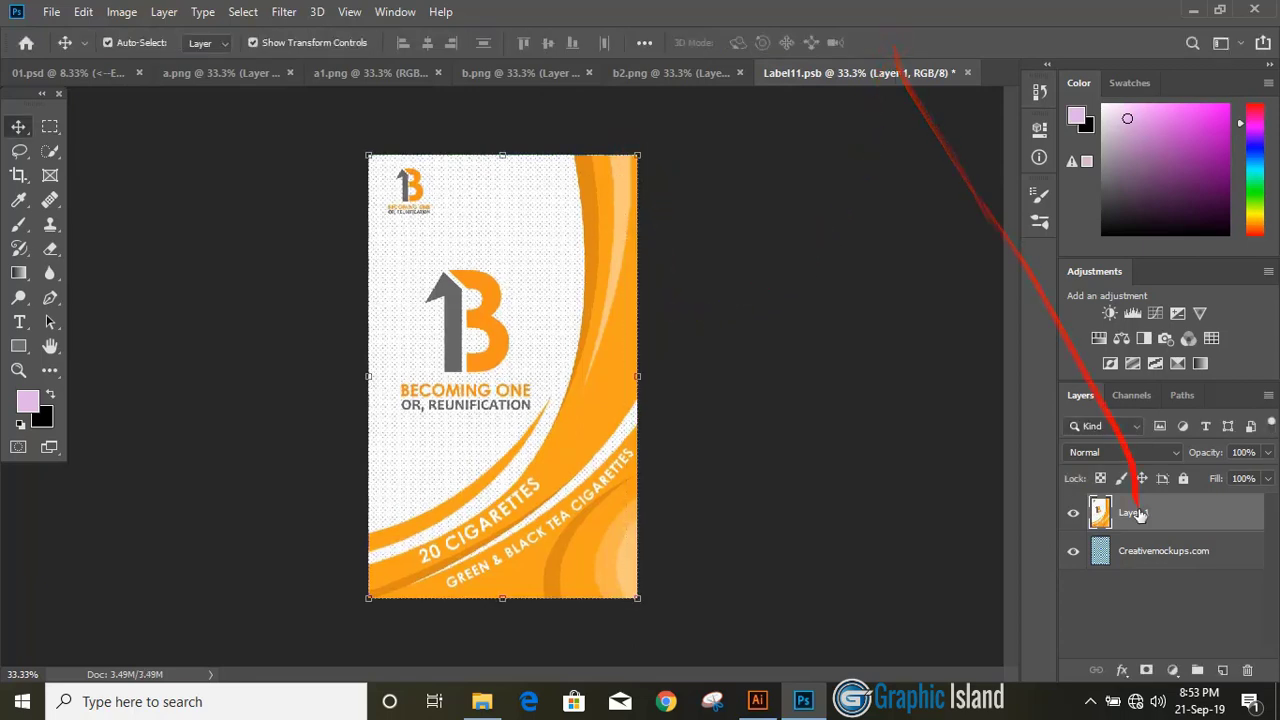
{"action": "left_click", "coordinate": [968, 74]}
{"action": "left_click", "coordinate": [551, 272]}
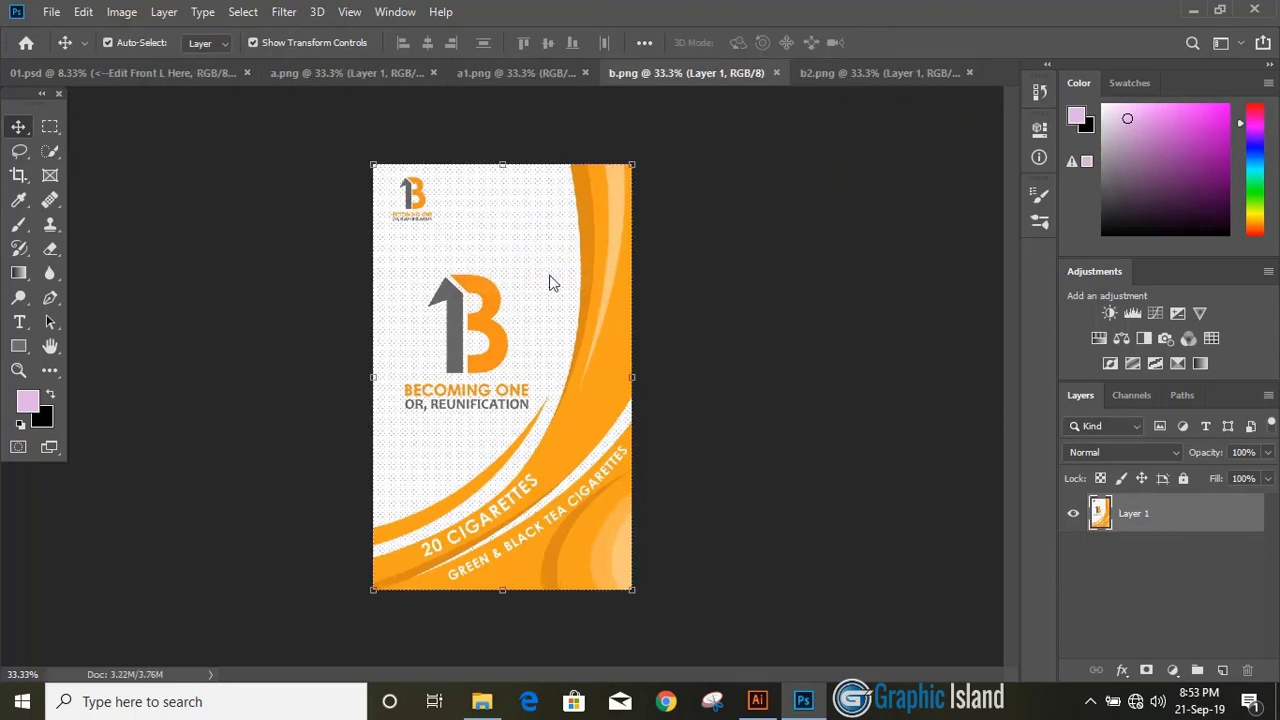
- Open the Edit Side L Here smart object and drag b2.png's artwork into Side.psb
{"action": "left_click", "coordinate": [195, 74]}
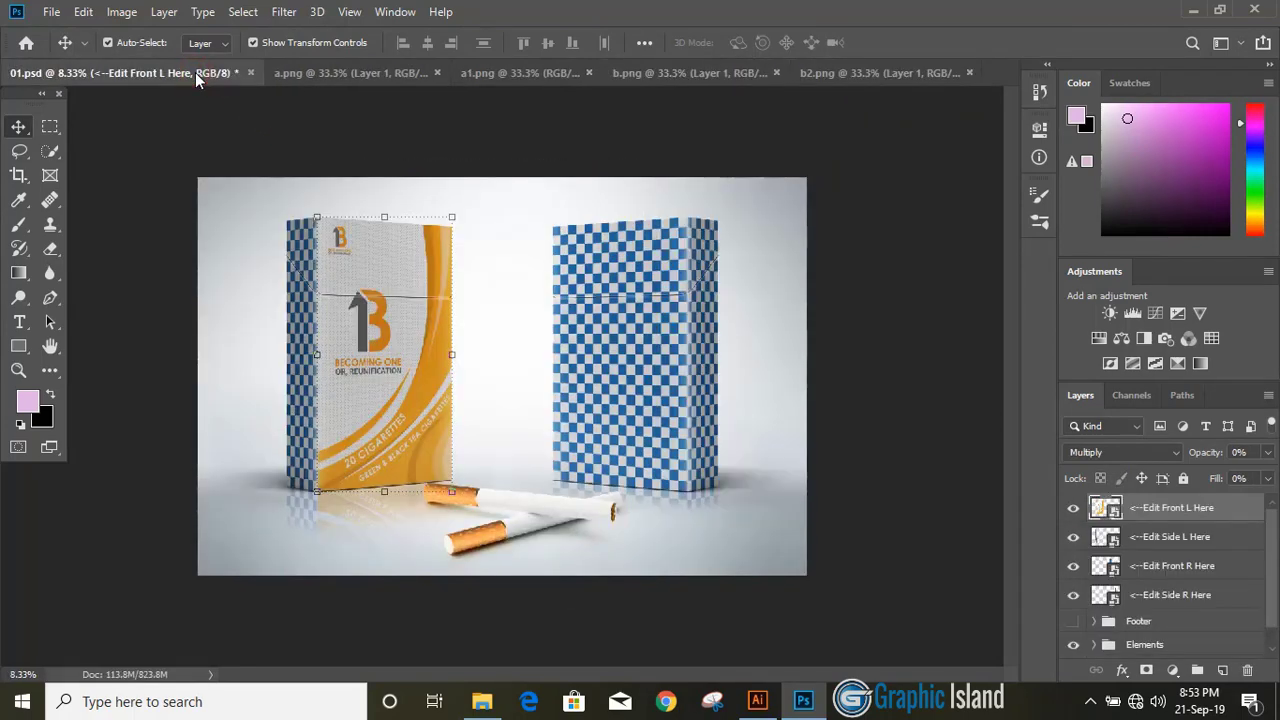
{"action": "double_click", "coordinate": [1101, 540]}
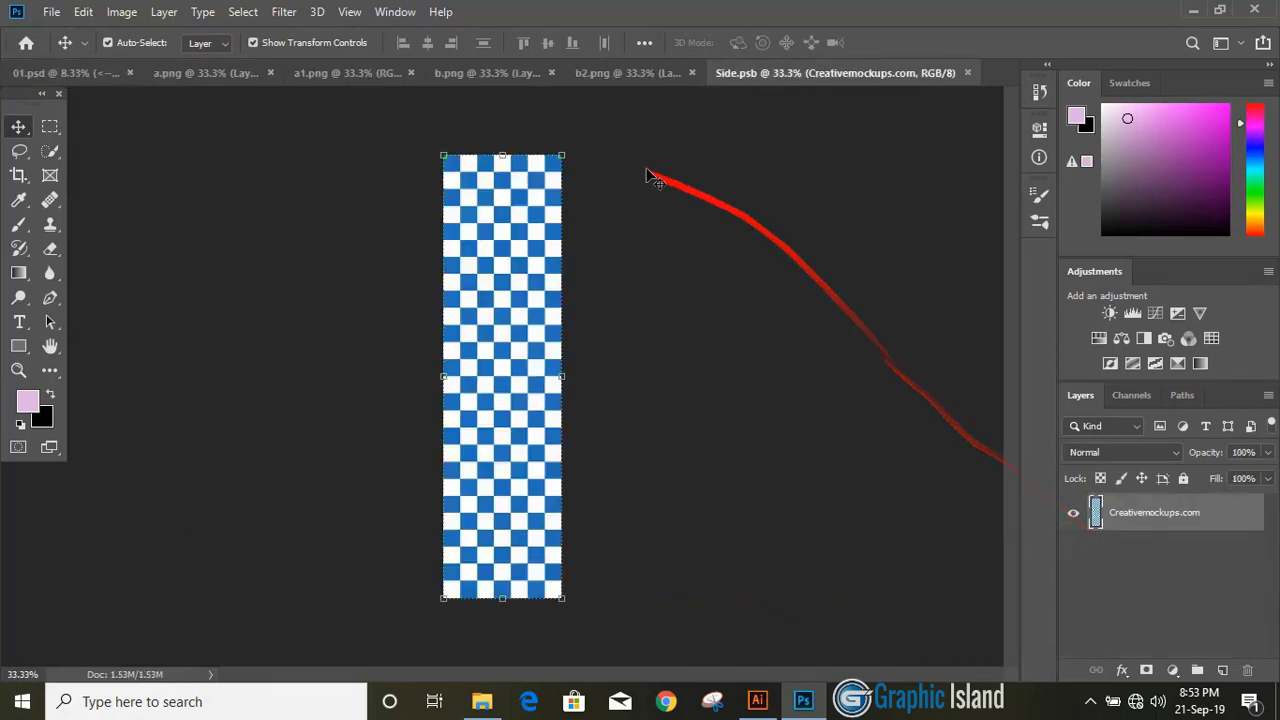
{"action": "left_click", "coordinate": [605, 74]}
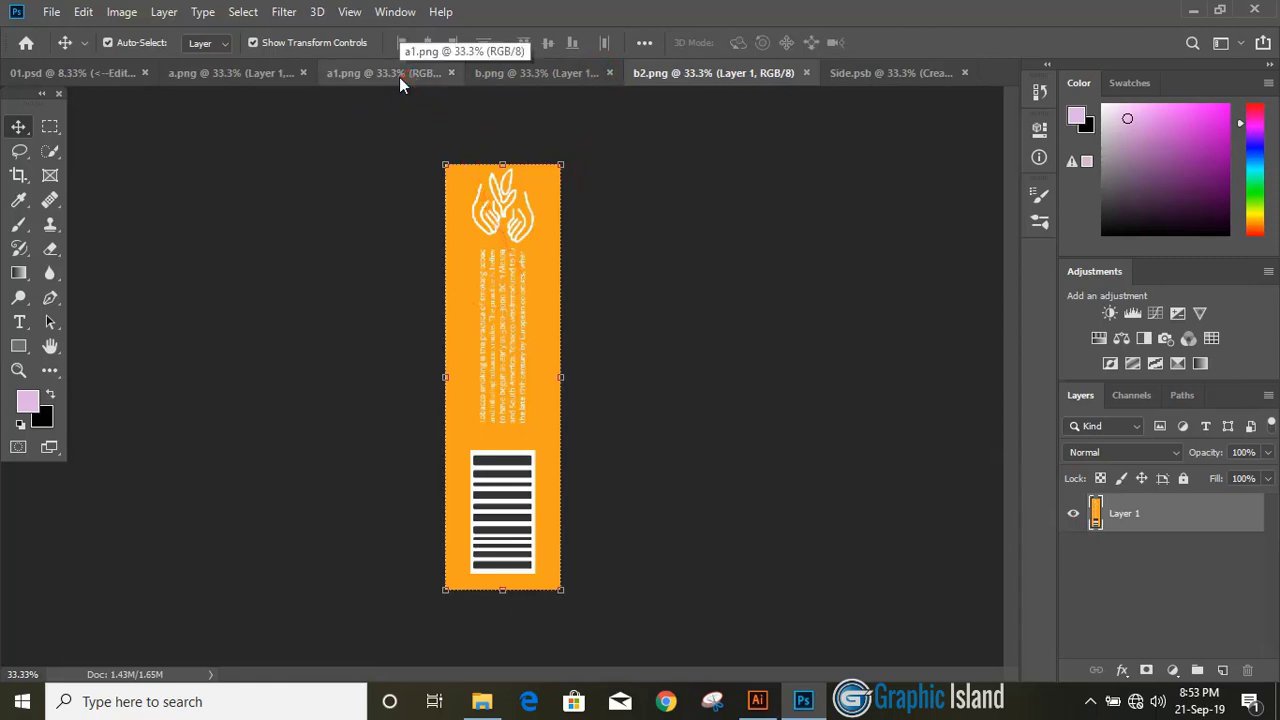
{"action": "left_click", "coordinate": [541, 259]}
{"action": "left_click_drag", "start_coordinate": [548, 272], "coordinate": [813, 128]}
{"action": "left_click_drag", "start_coordinate": [512, 337], "coordinate": [508, 339]}
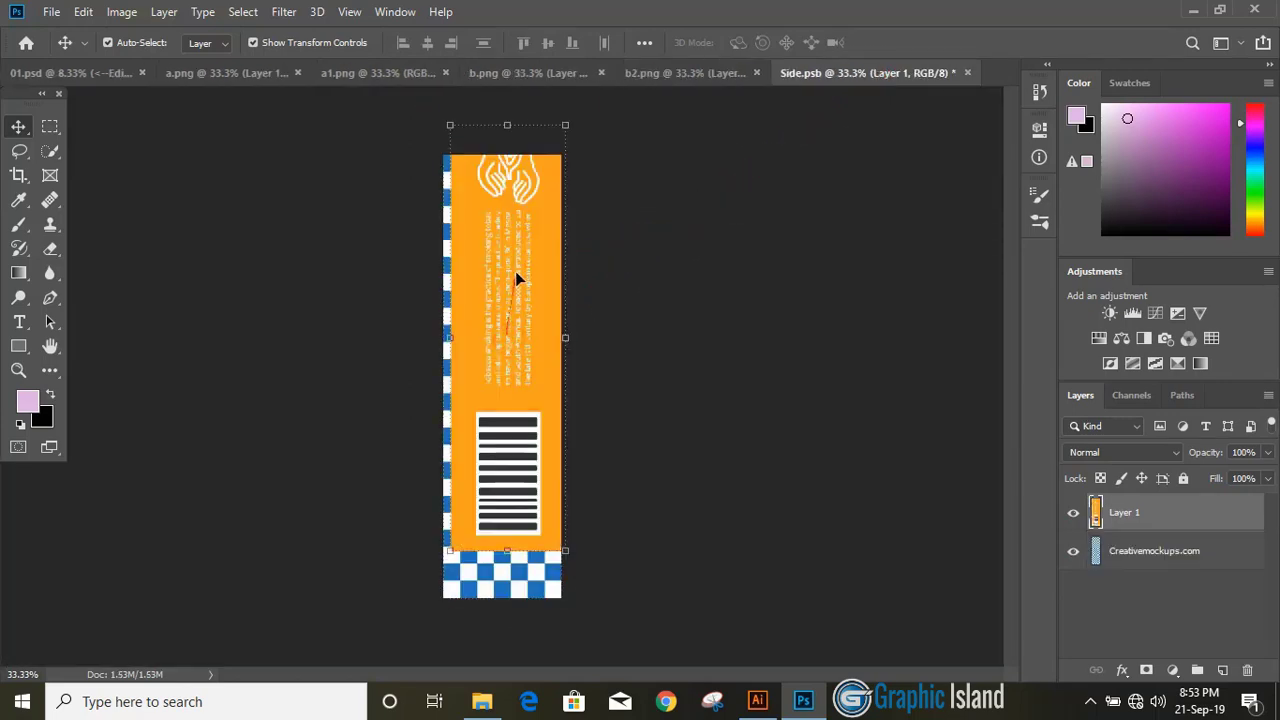
- Nudge the b2 artwork down 0.5 in, scale it over the strip, and save Side.psb
{"action": "left_click_drag", "start_coordinate": [516, 268], "coordinate": [515, 306]}
{"action": "left_click_drag", "start_coordinate": [558, 172], "coordinate": [564, 156]}
{"action": "left_click", "coordinate": [897, 44]}
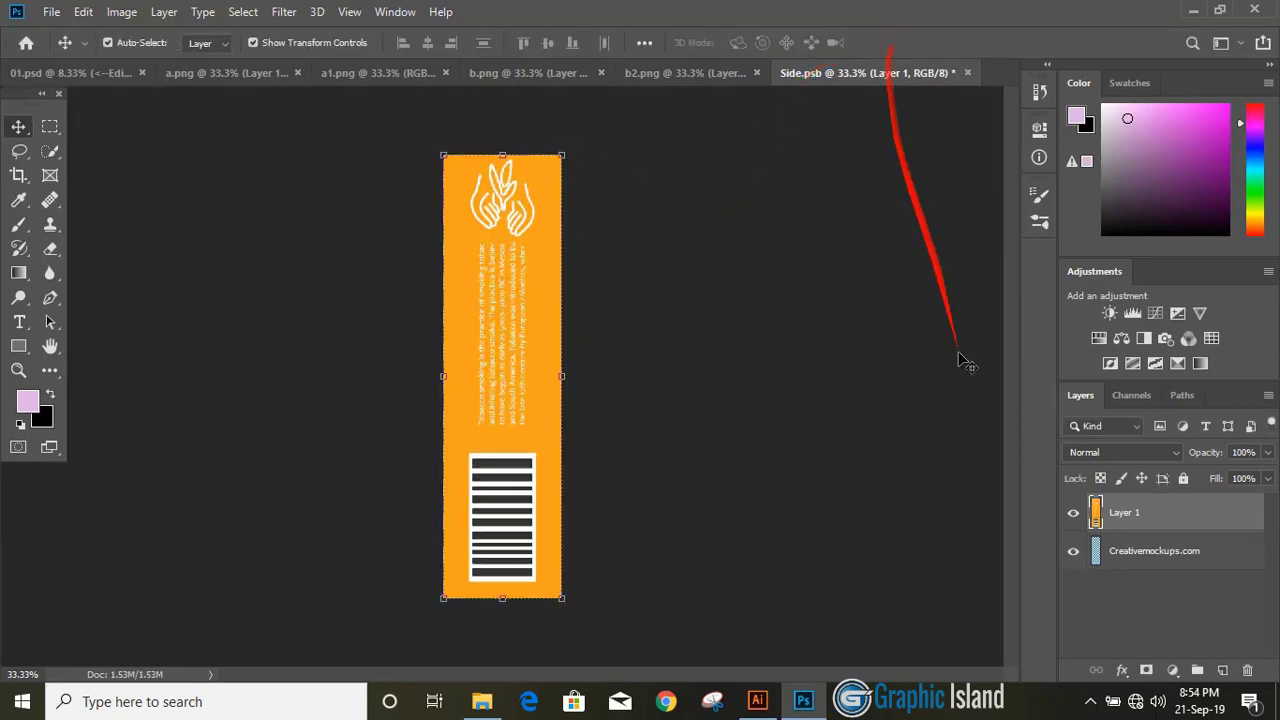
{"action": "left_click", "coordinate": [967, 73]}
{"action": "left_click", "coordinate": [561, 272]}
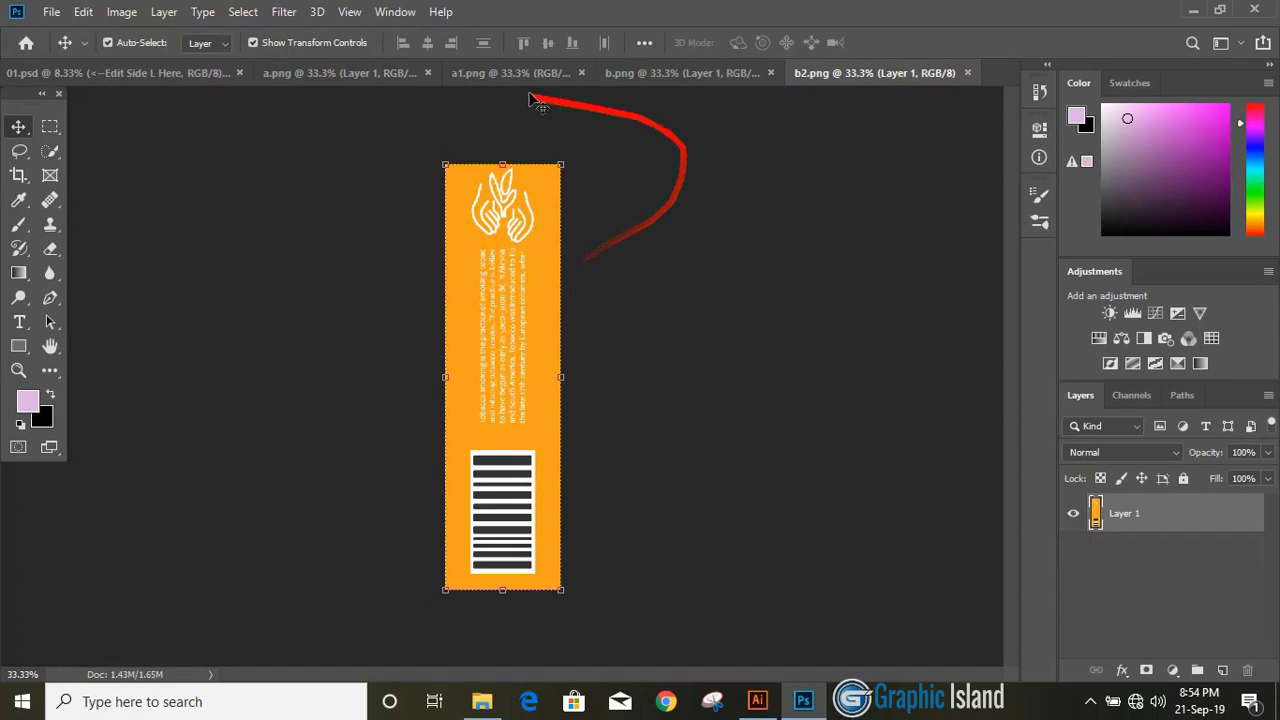
{"action": "left_click", "coordinate": [198, 73]}
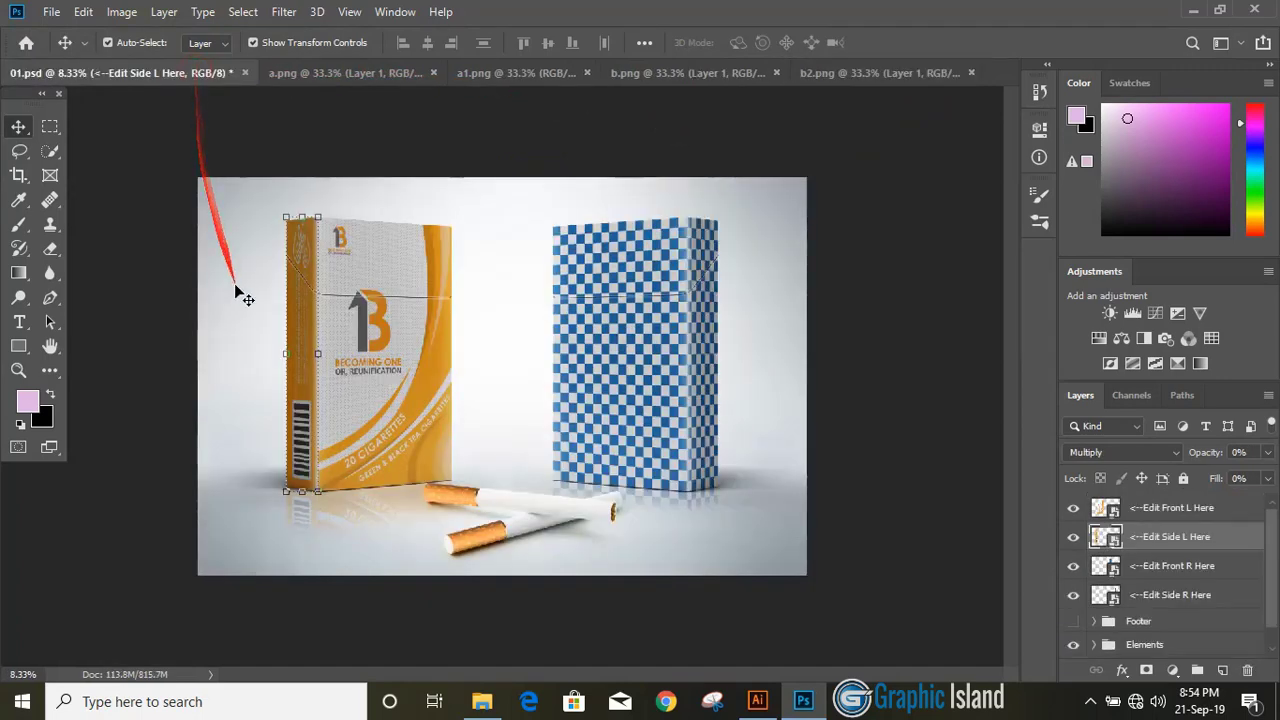
- Place a.png into the Edit Front R Here label, shift and enlarge it to fill, and save Label.psb
{"action": "double_click", "coordinate": [1103, 566]}
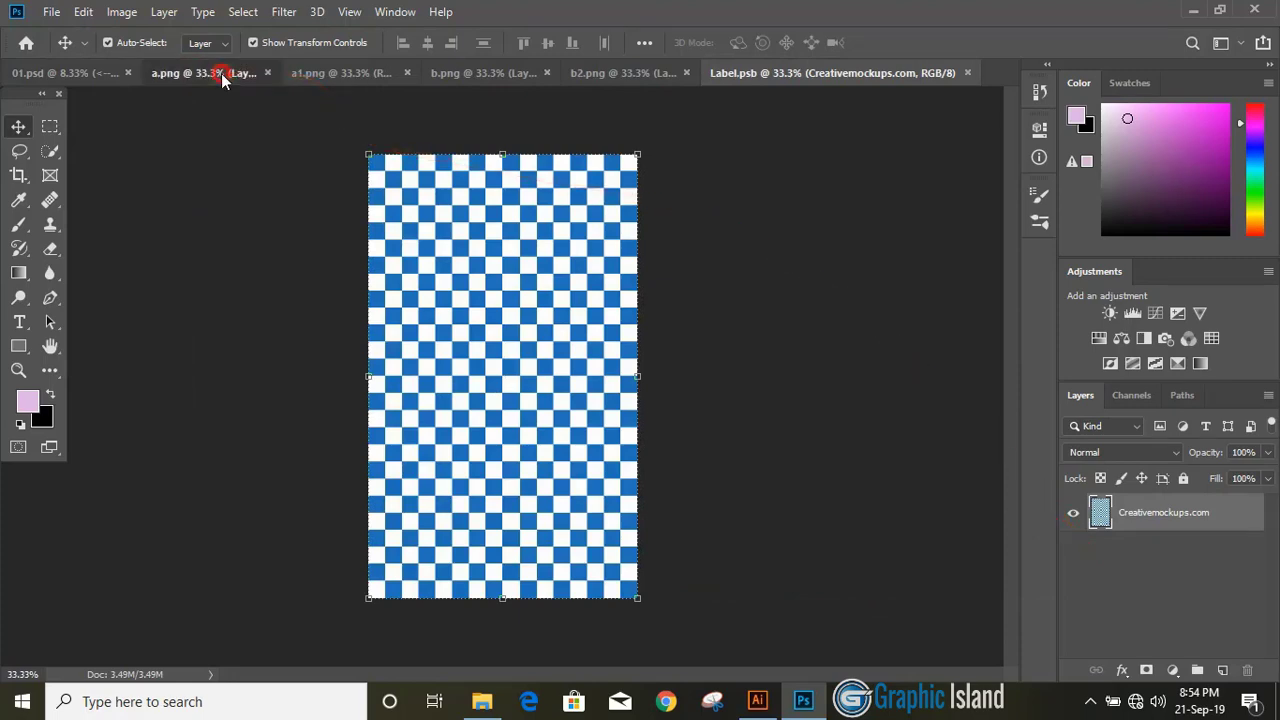
{"action": "left_click", "coordinate": [215, 73]}
{"action": "left_click_drag", "start_coordinate": [551, 289], "coordinate": [713, 172]}
{"action": "left_click_drag", "start_coordinate": [488, 318], "coordinate": [486, 320]}
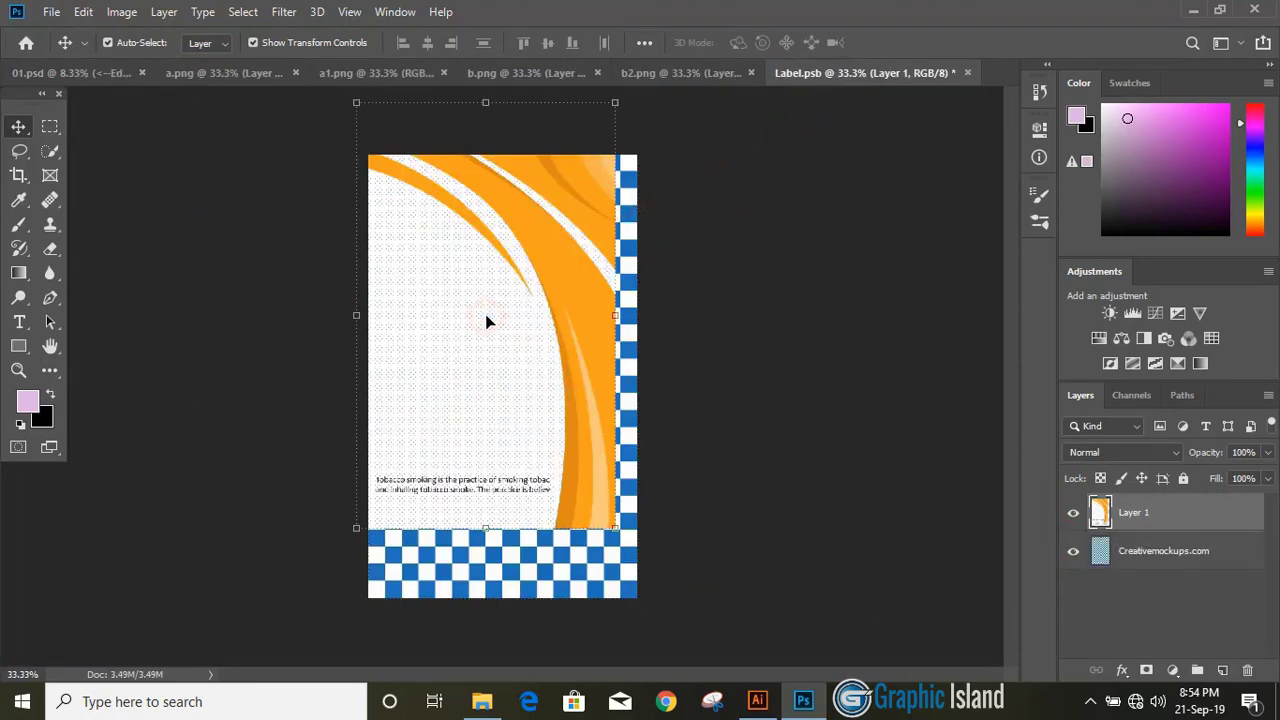
{"action": "left_click_drag", "start_coordinate": [523, 262], "coordinate": [530, 329]}
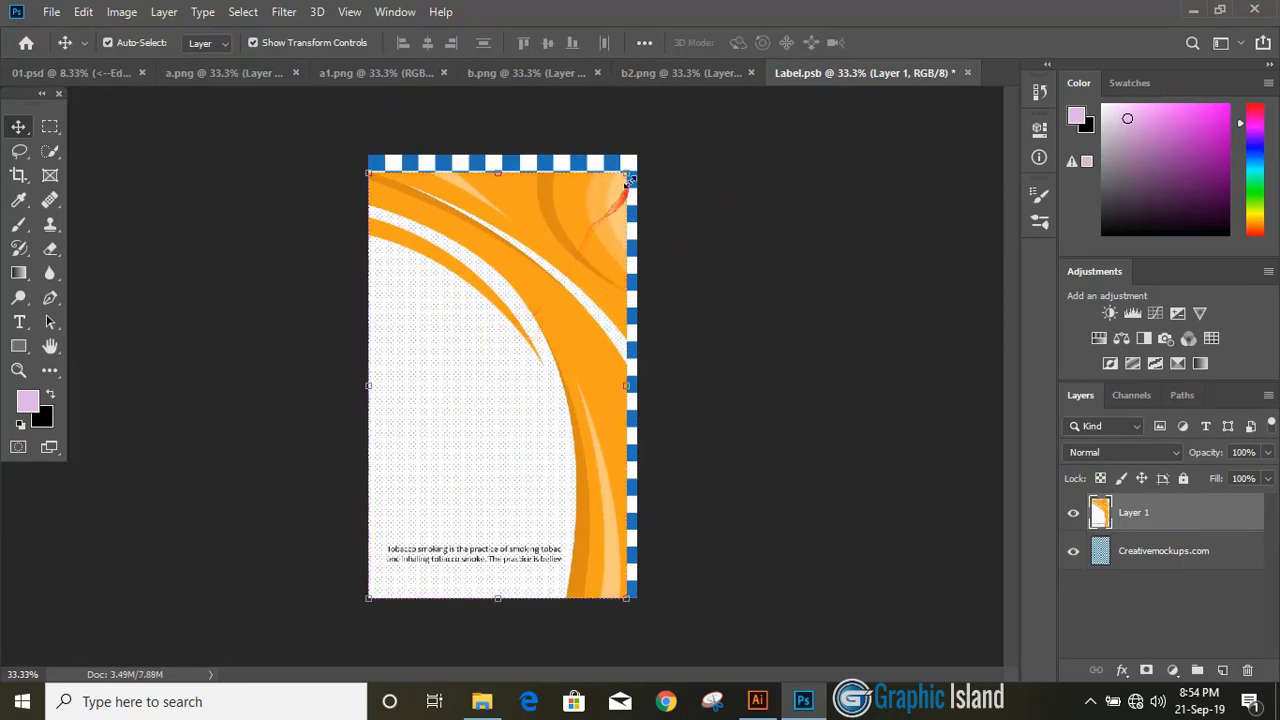
{"action": "mouse_move", "coordinate": [627, 174]}
{"action": "left_mouse_down"}
{"action": "mouse_move", "coordinate": [638, 160]}
{"action": "mouse_move", "coordinate": [908, 106]}
{"action": "left_mouse_up"}
{"action": "left_click", "coordinate": [898, 45]}
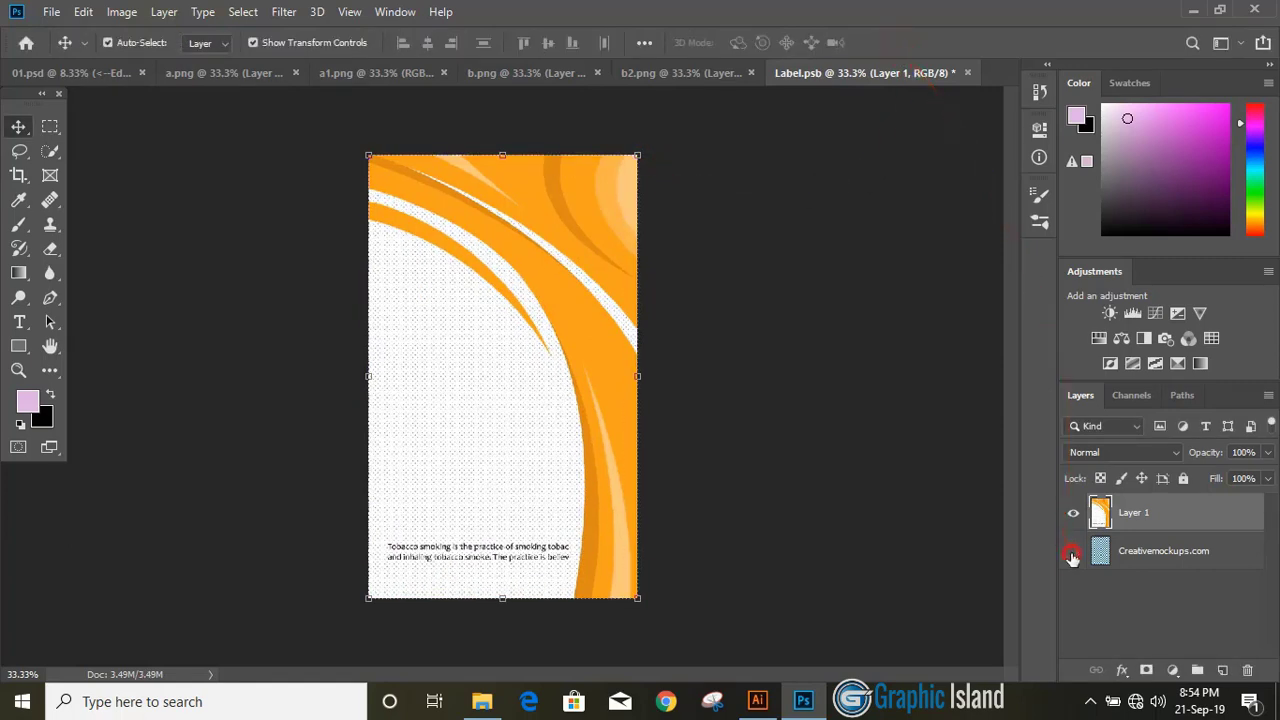
{"action": "left_click", "coordinate": [967, 73]}
{"action": "left_click", "coordinate": [552, 270]}
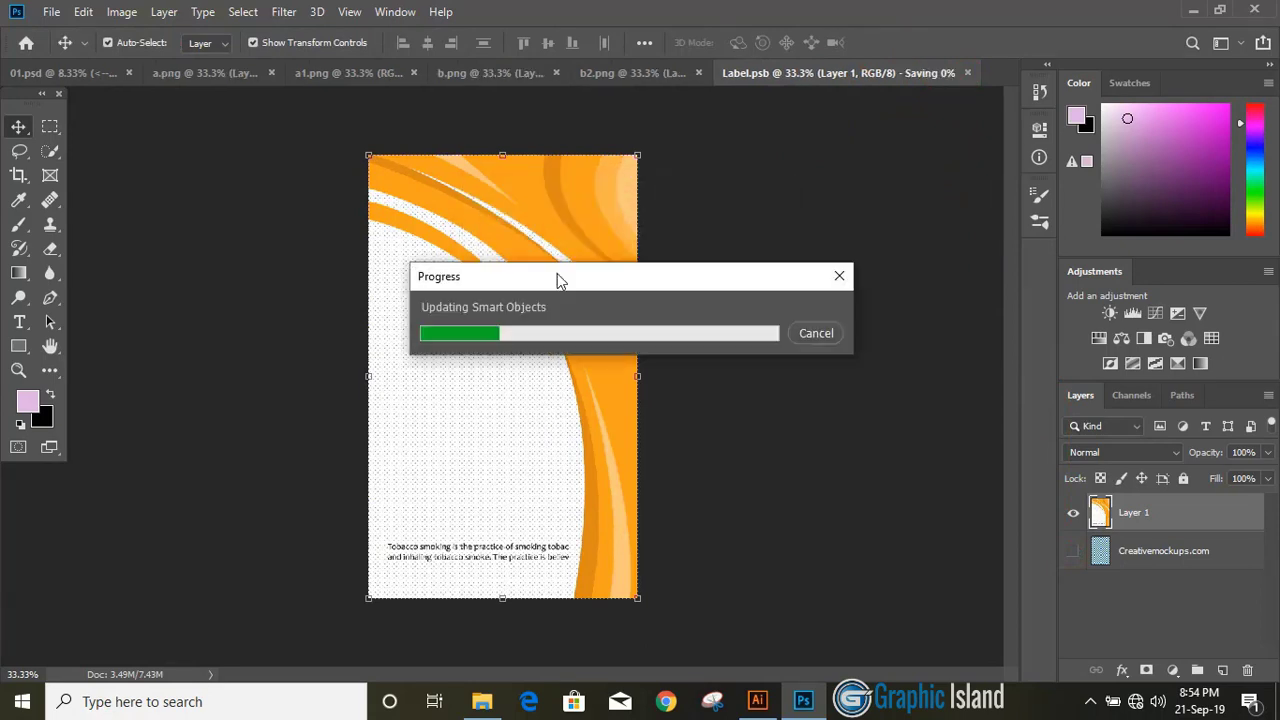
- Open the Edit Side R Here label from 01.psd and bring up the a1.png side design
{"action": "mouse_move", "coordinate": [490, 224]}
{"action": "left_mouse_down"}
{"action": "mouse_move", "coordinate": [152, 82]}
{"action": "mouse_move", "coordinate": [986, 563]}
{"action": "mouse_move", "coordinate": [1100, 565]}
{"action": "mouse_move", "coordinate": [731, 429]}
{"action": "mouse_move", "coordinate": [548, 47]}
{"action": "mouse_move", "coordinate": [338, 79]}
{"action": "mouse_move", "coordinate": [1100, 505]}
{"action": "mouse_move", "coordinate": [529, 366]}
{"action": "mouse_move", "coordinate": [802, 150]}
{"action": "mouse_move", "coordinate": [866, 74]}
{"action": "mouse_move", "coordinate": [651, 207]}
{"action": "mouse_move", "coordinate": [500, 343]}
{"action": "left_mouse_up"}
{"action": "left_click", "coordinate": [150, 80]}
{"action": "double_click", "coordinate": [1104, 598]}
{"action": "left_click", "coordinate": [325, 78]}
- Scale the a1 artwork to about 103% in Side1.psb, save it, and zoom into 01.psd
{"action": "key", "text": "ctrl+t"}
{"action": "left_click_drag", "start_coordinate": [557, 171], "coordinate": [561, 163]}
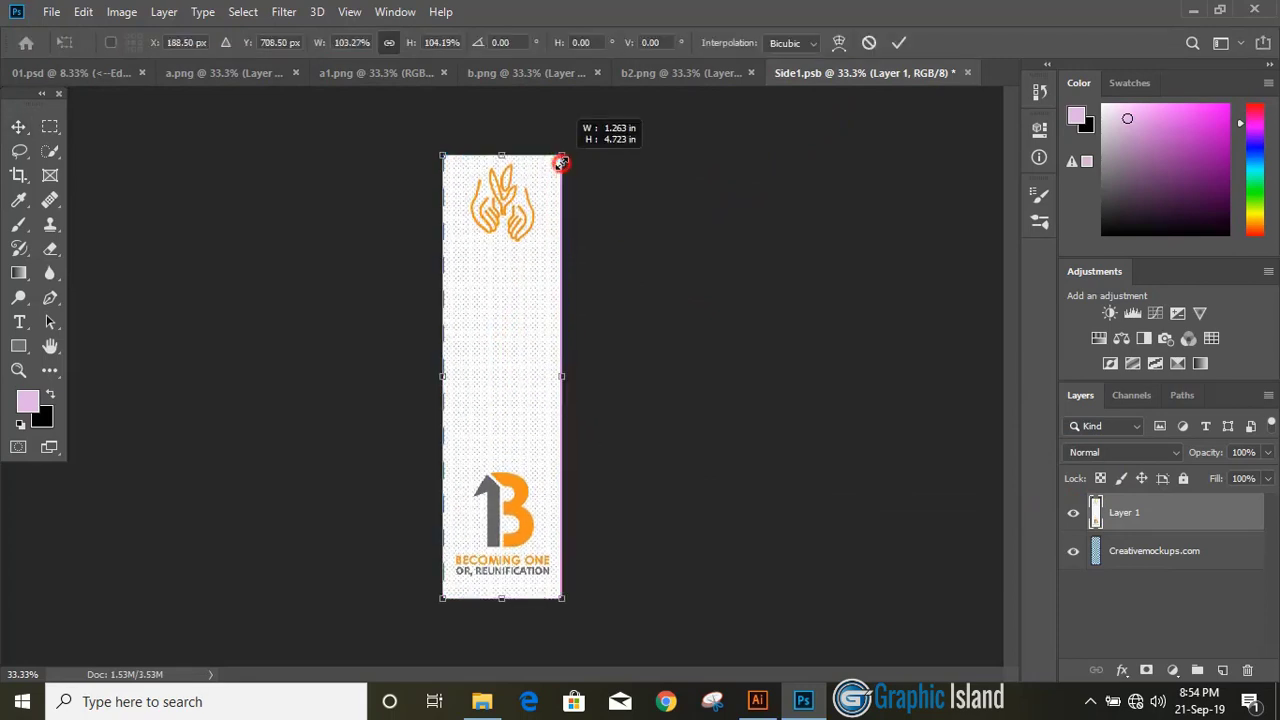
{"action": "left_click", "coordinate": [899, 42]}
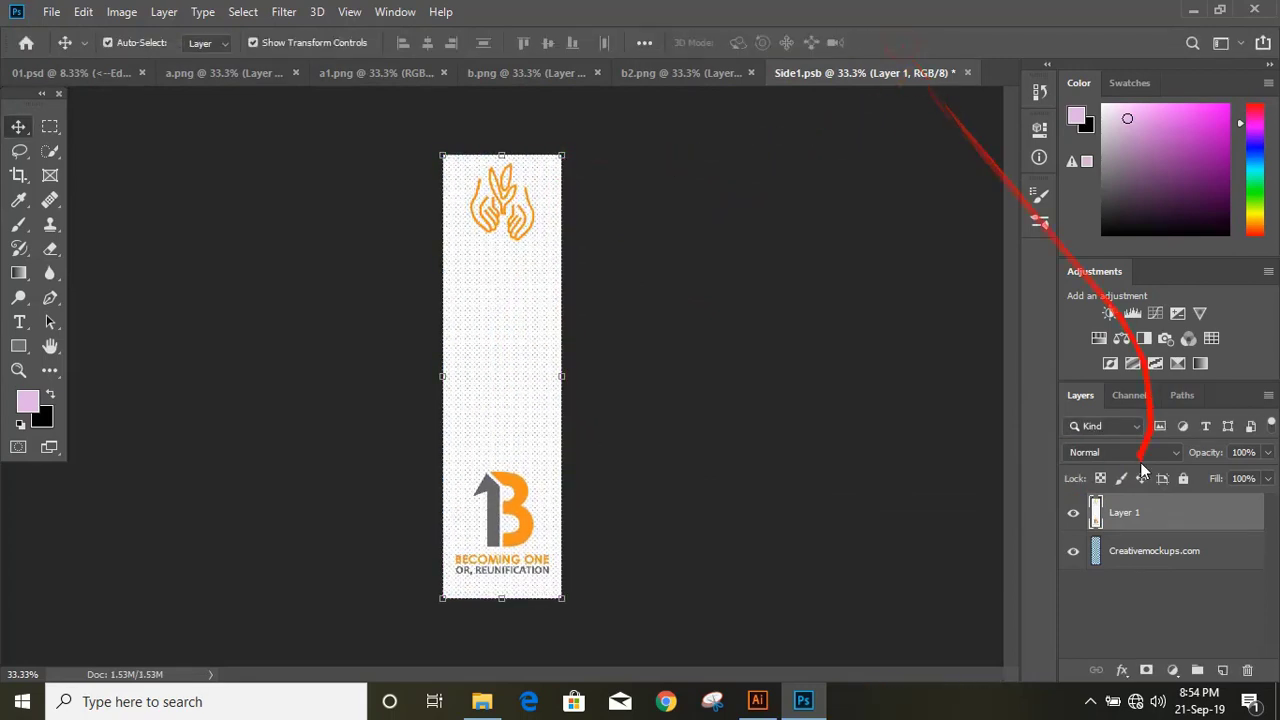
{"action": "left_click", "coordinate": [967, 72]}
{"action": "left_click", "coordinate": [552, 269]}
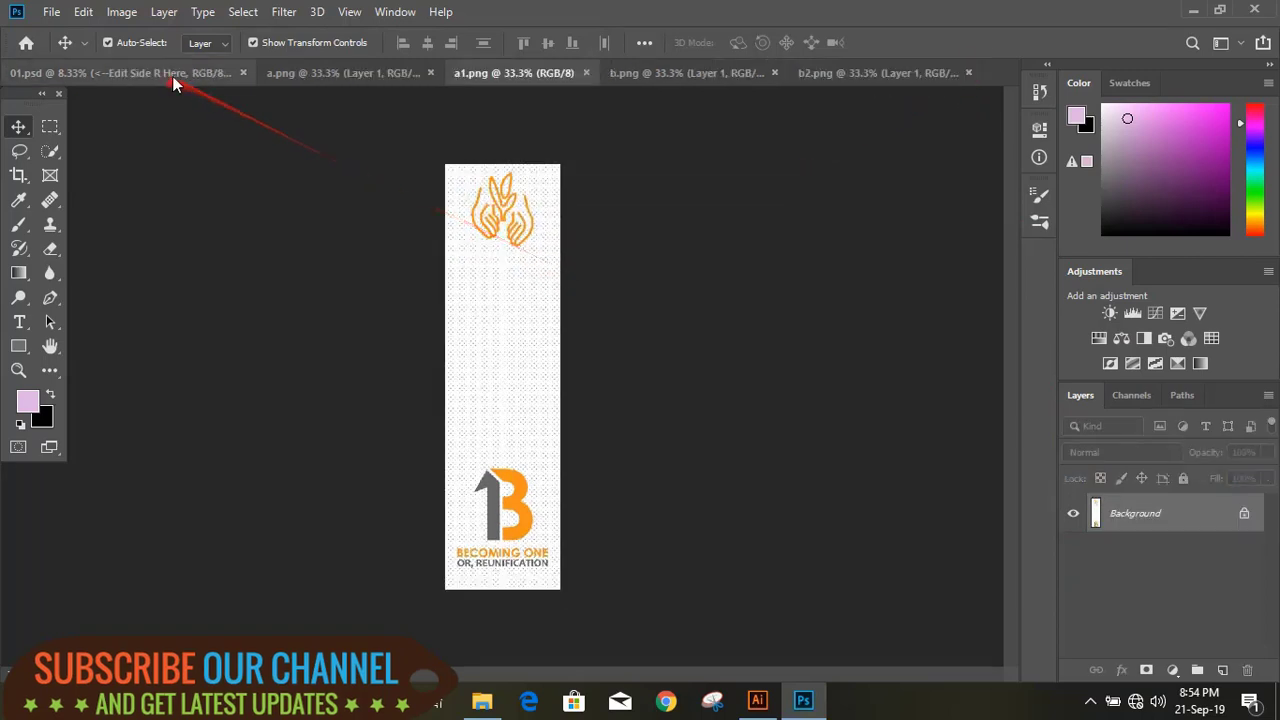
{"action": "left_click", "coordinate": [174, 74]}
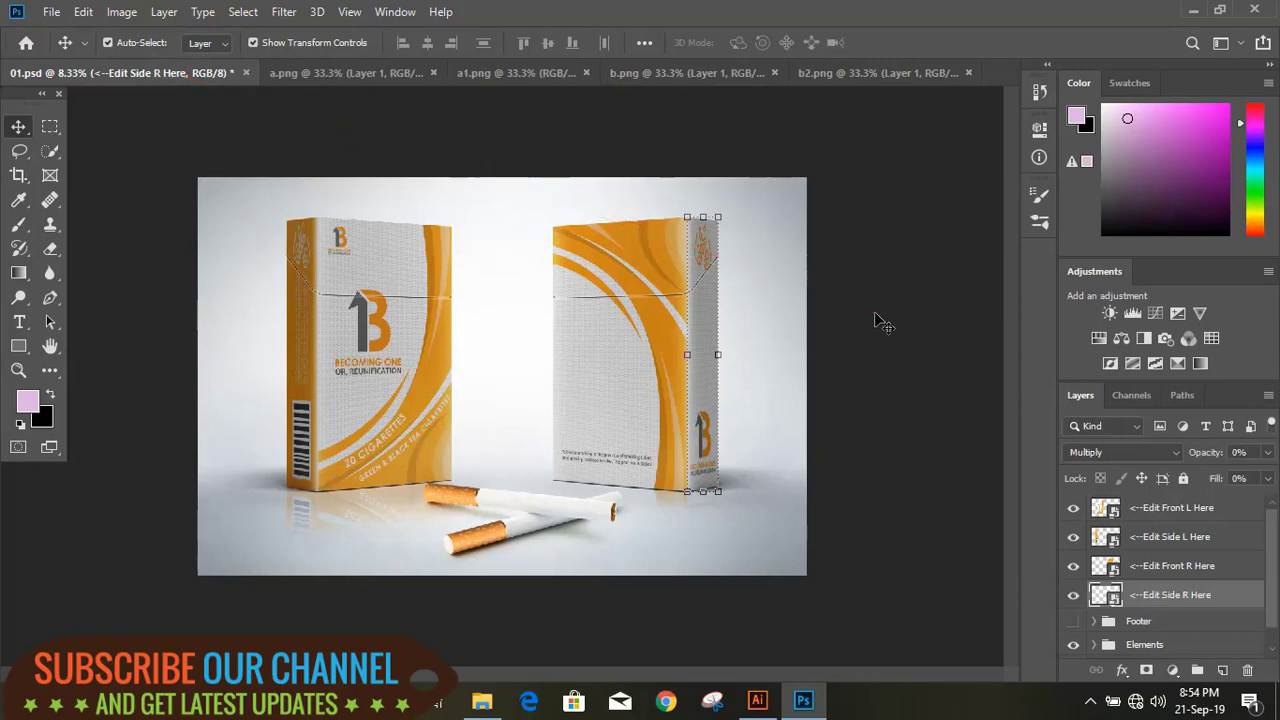
{"action": "key", "text": "ctrl+plus"}
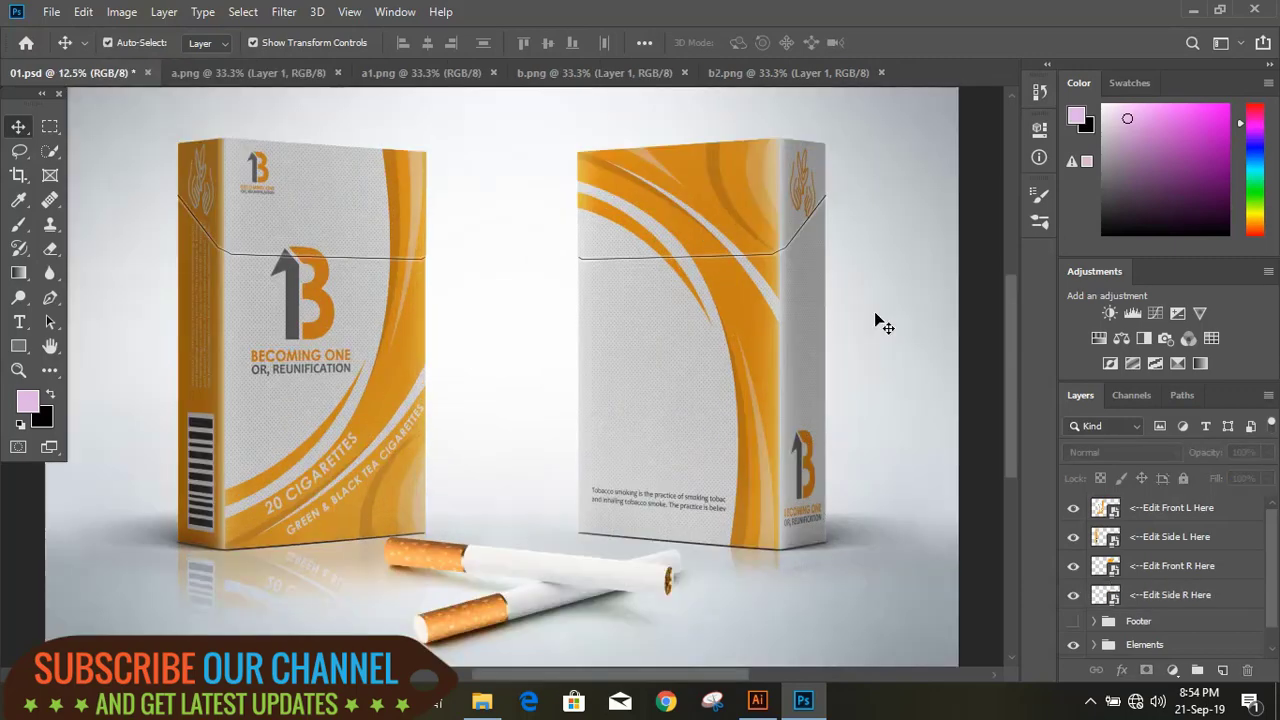